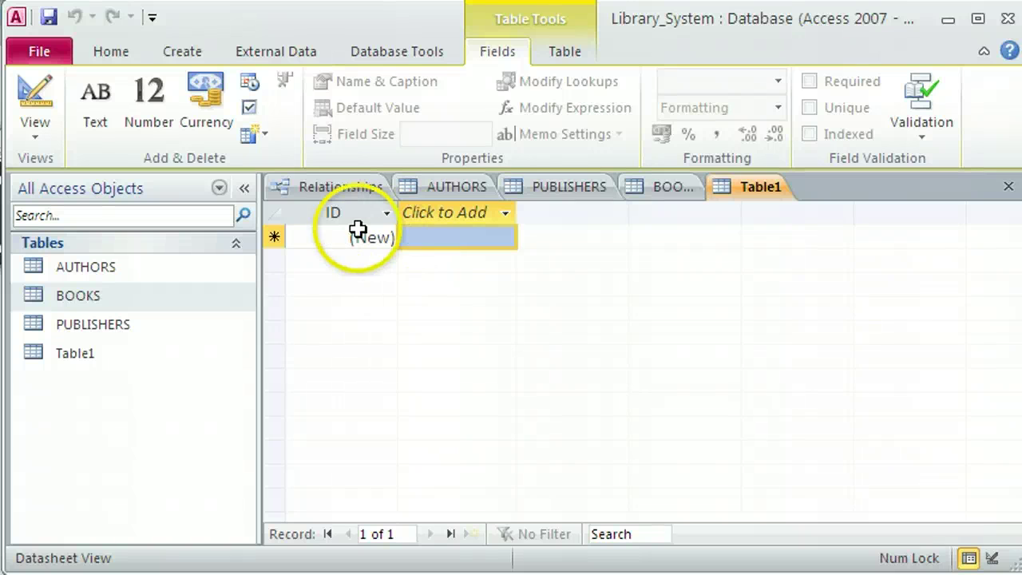
Rename Table1's ID field to members_ID.
{"action": "double_click", "coordinate": [329, 213]}
{"action": "left_click", "coordinate": [308, 210]}
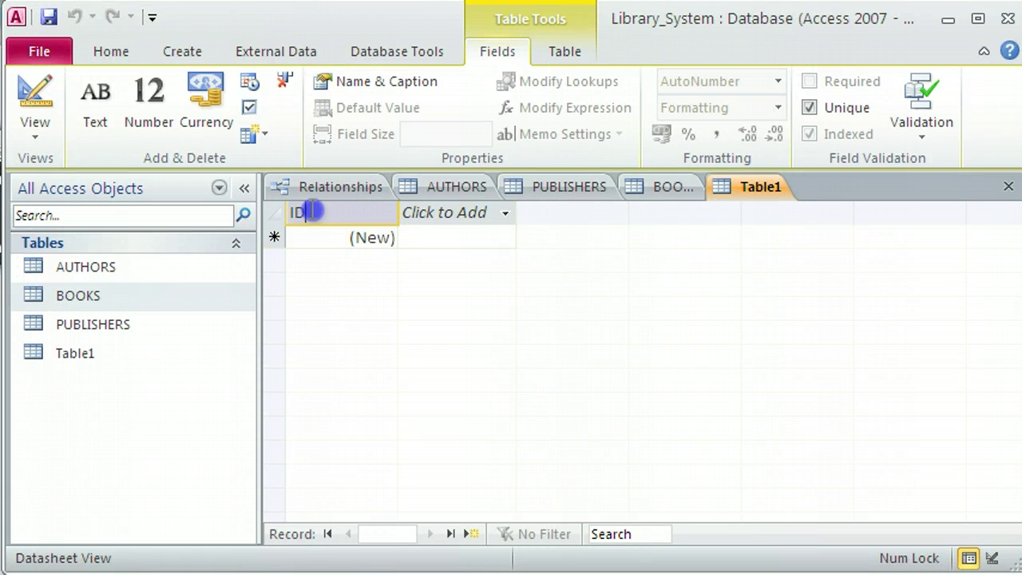
{"action": "left_click", "coordinate": [294, 212]}
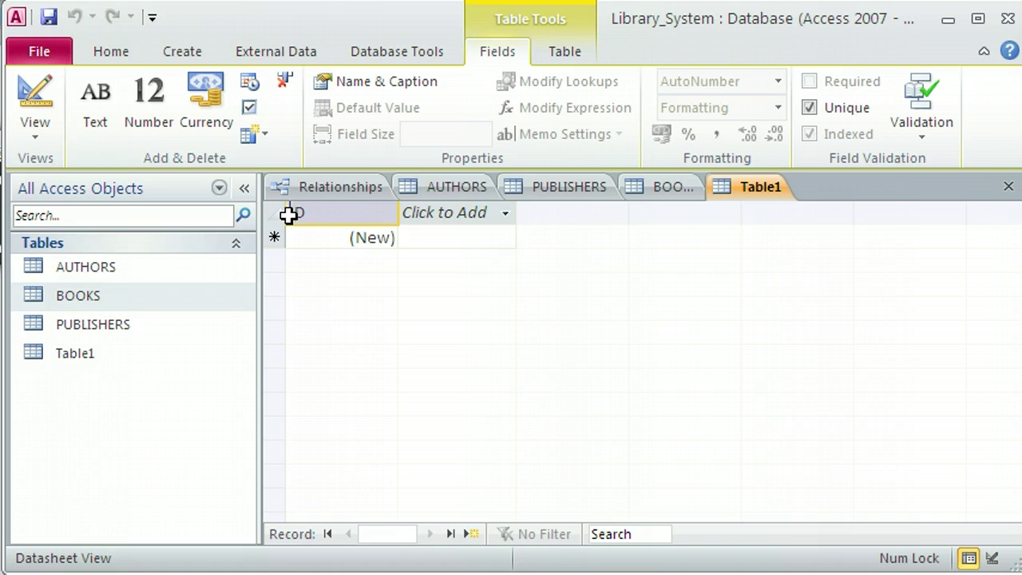
{"action": "type", "text": "members"}
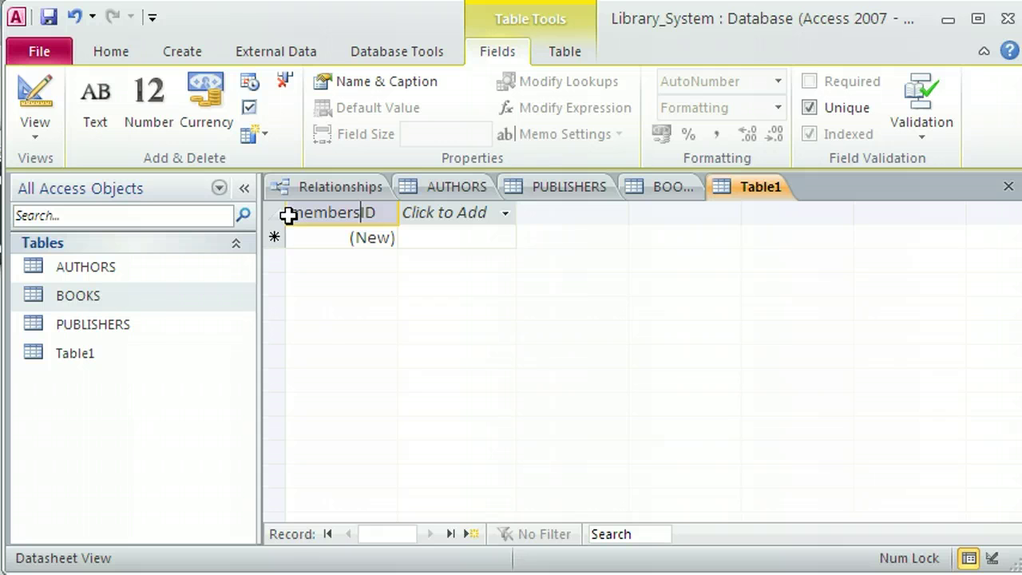
{"action": "type", "text": "_"}
Add three text fields named forename, surname and address.
{"action": "left_click", "coordinate": [449, 214]}
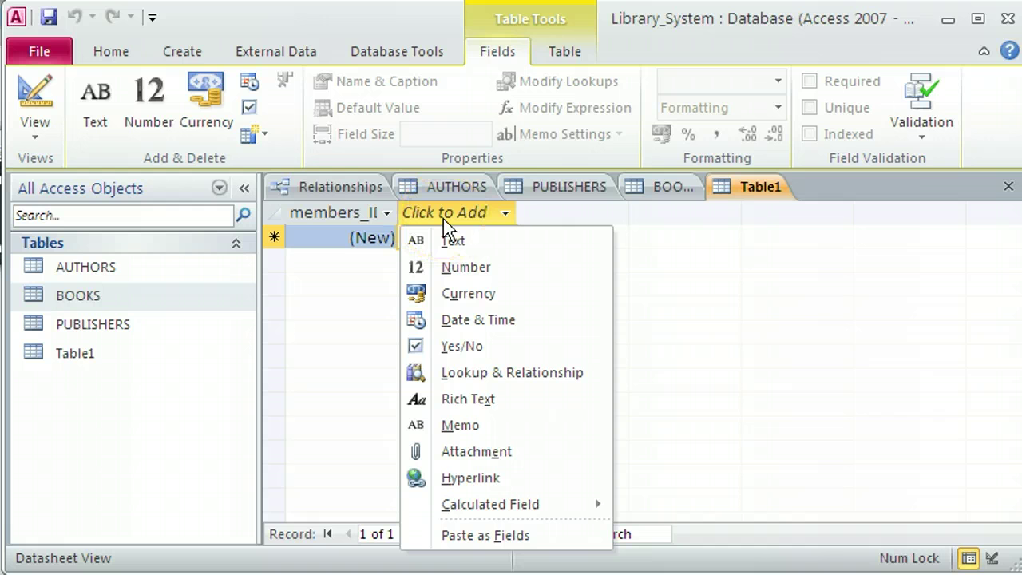
{"action": "left_click", "coordinate": [452, 239]}
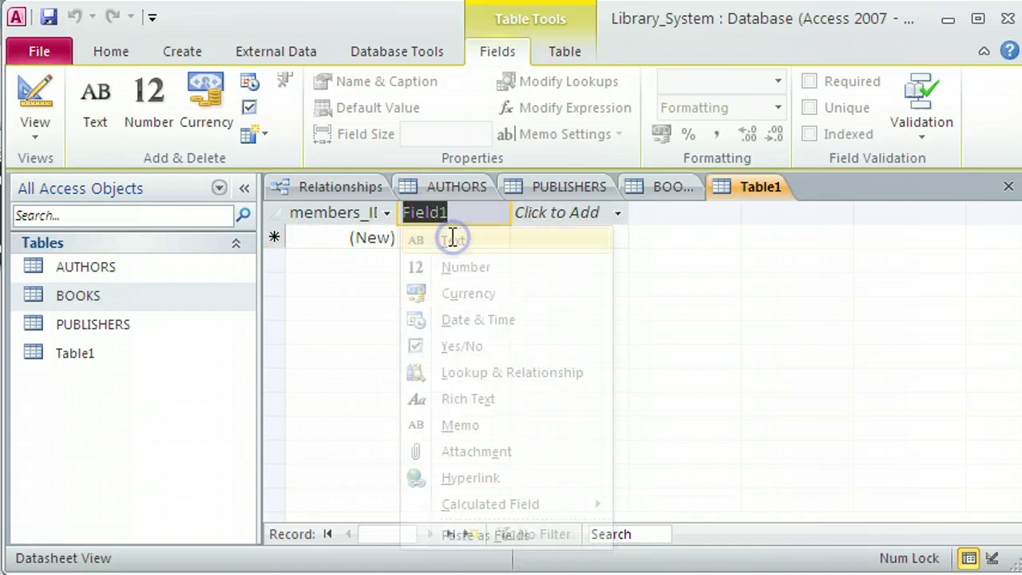
{"action": "type", "text": "forename"}
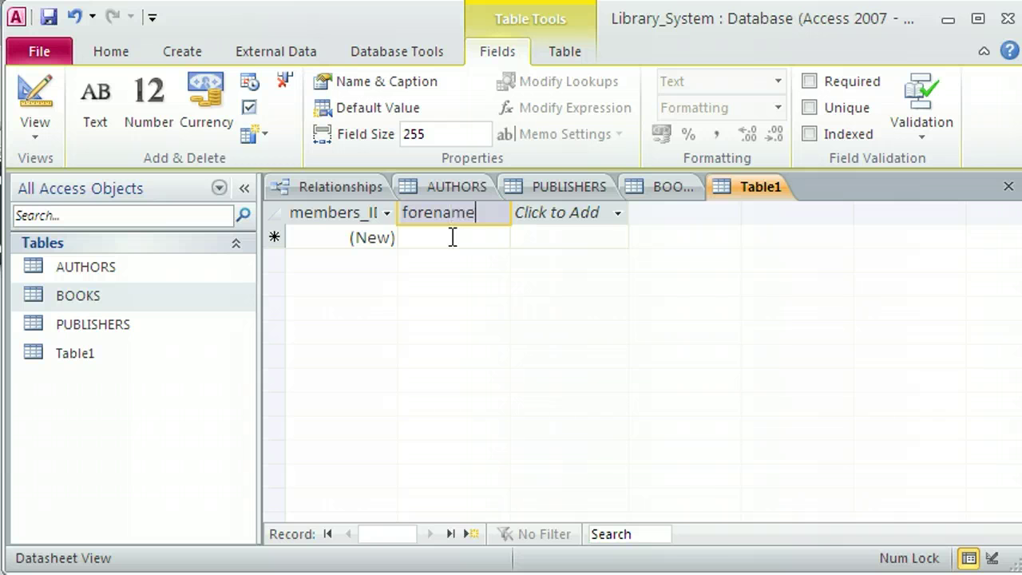
{"action": "left_click", "coordinate": [452, 238]}
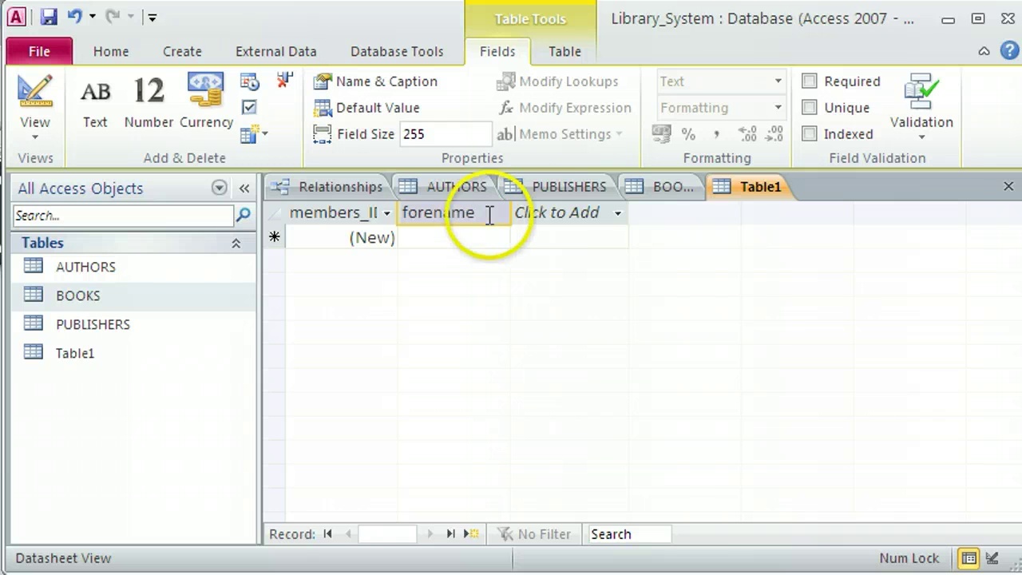
{"action": "left_click", "coordinate": [543, 211]}
{"action": "left_click", "coordinate": [554, 241]}
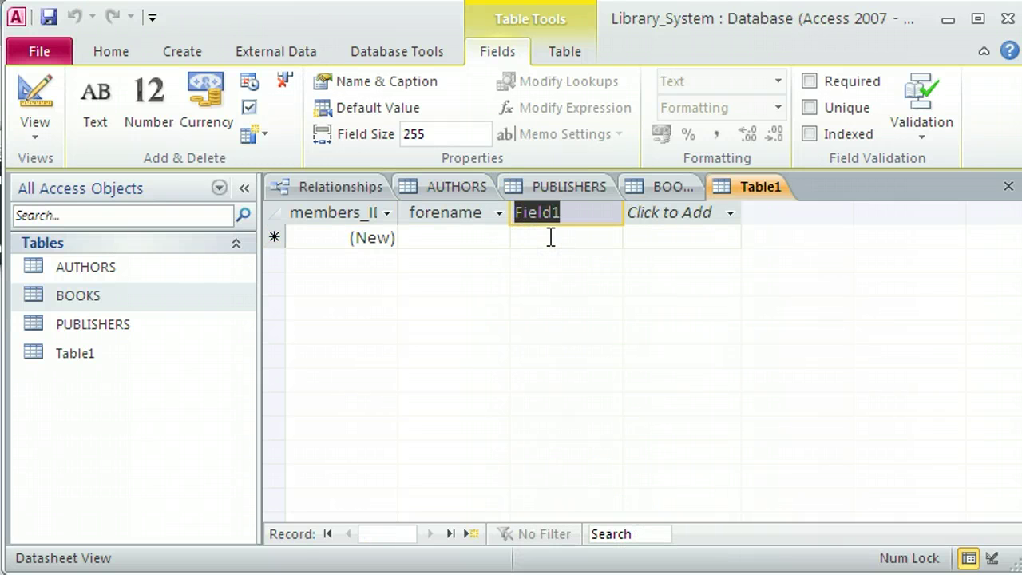
{"action": "type", "text": "surname"}
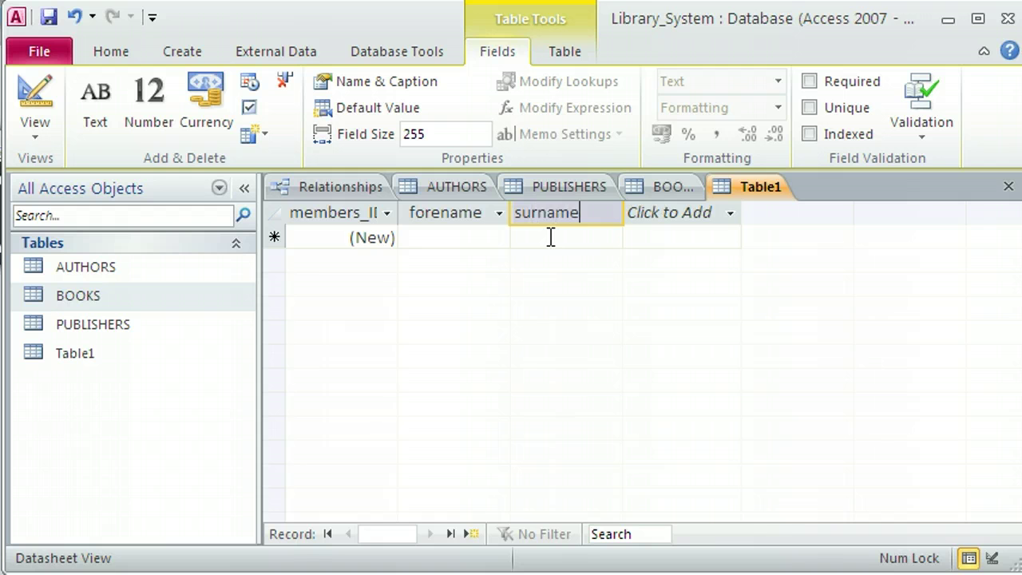
{"action": "left_click", "coordinate": [563, 239]}
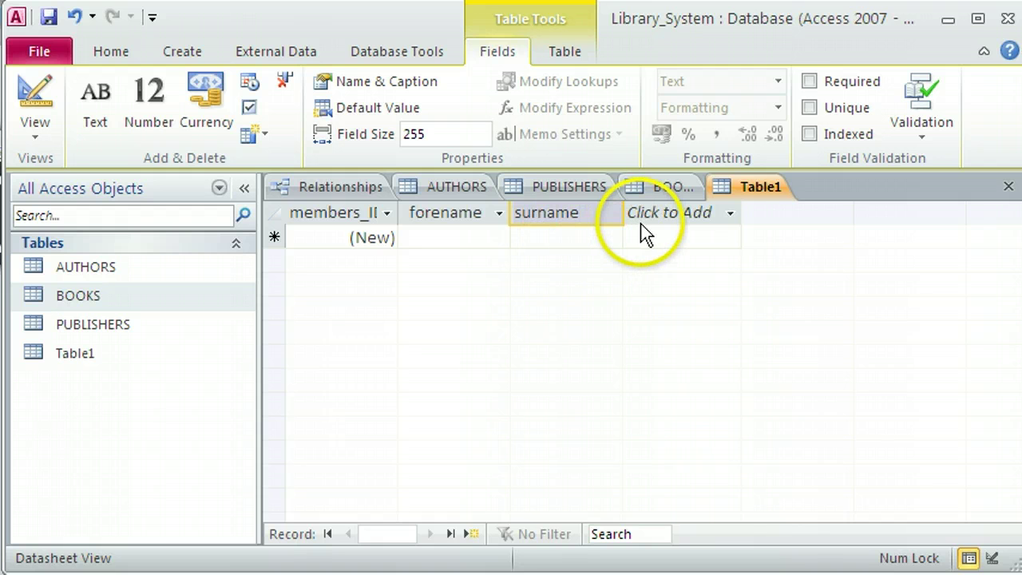
{"action": "left_click", "coordinate": [674, 213]}
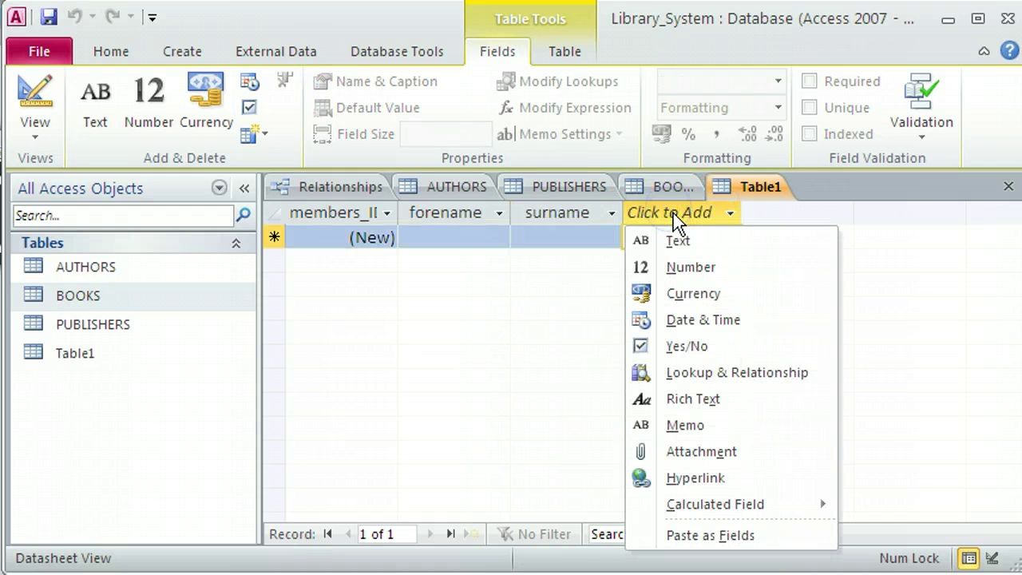
{"action": "left_click", "coordinate": [677, 241]}
{"action": "type", "text": "ad"}
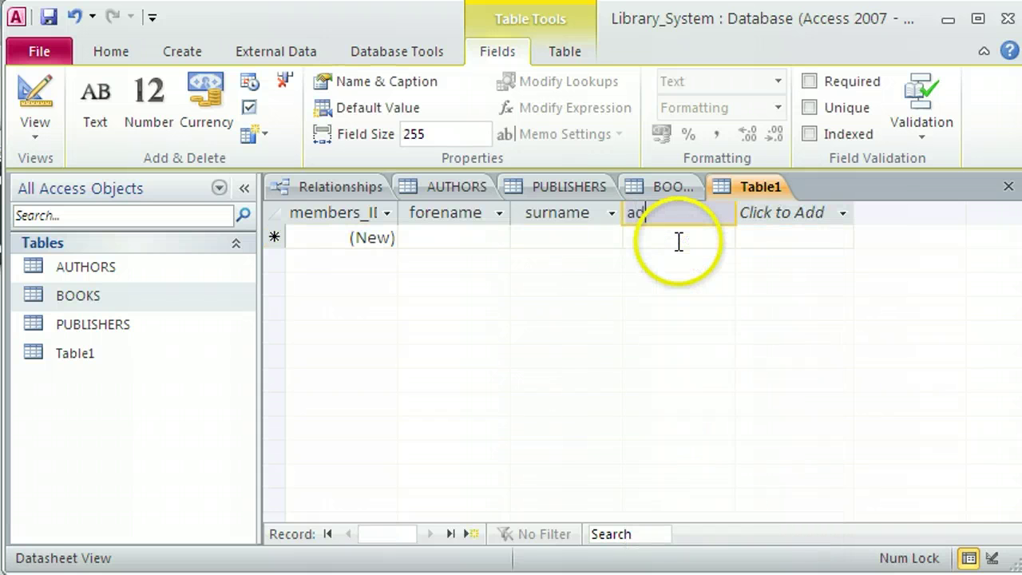
{"action": "type", "text": "dress"}
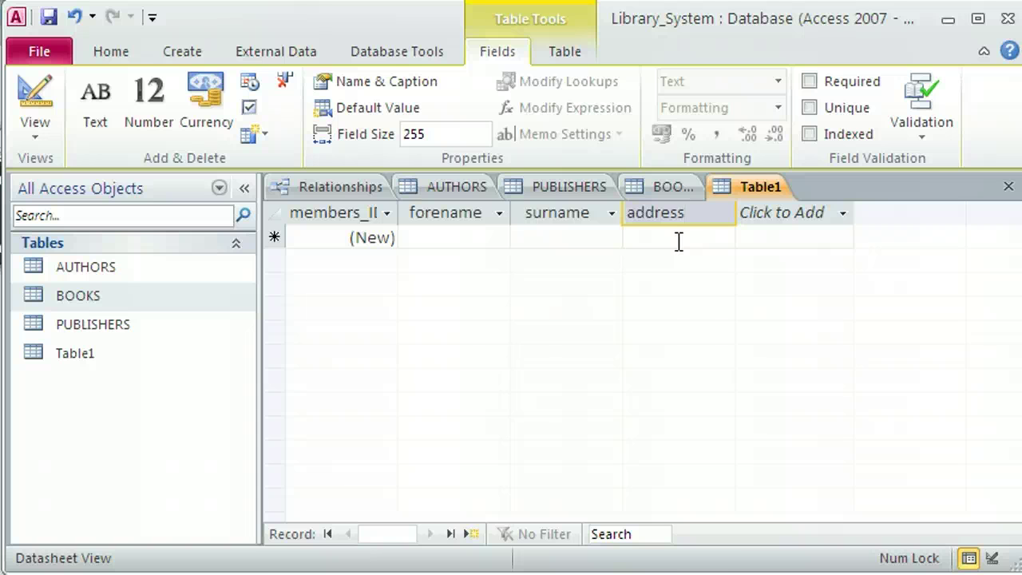
Add a Date & Time field named DOB and a Text field named email.
{"action": "left_click", "coordinate": [757, 216]}
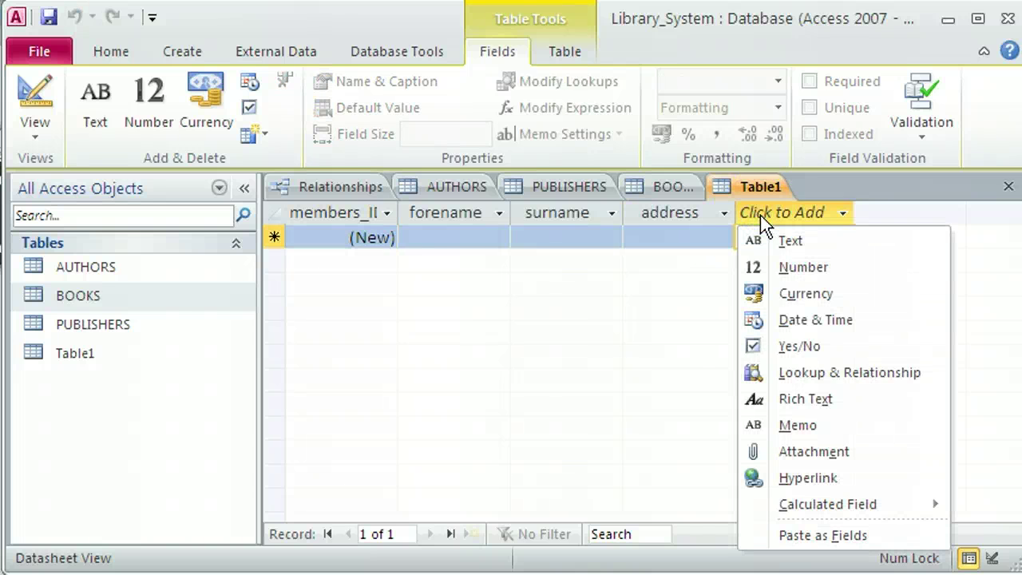
{"action": "left_click", "coordinate": [798, 320]}
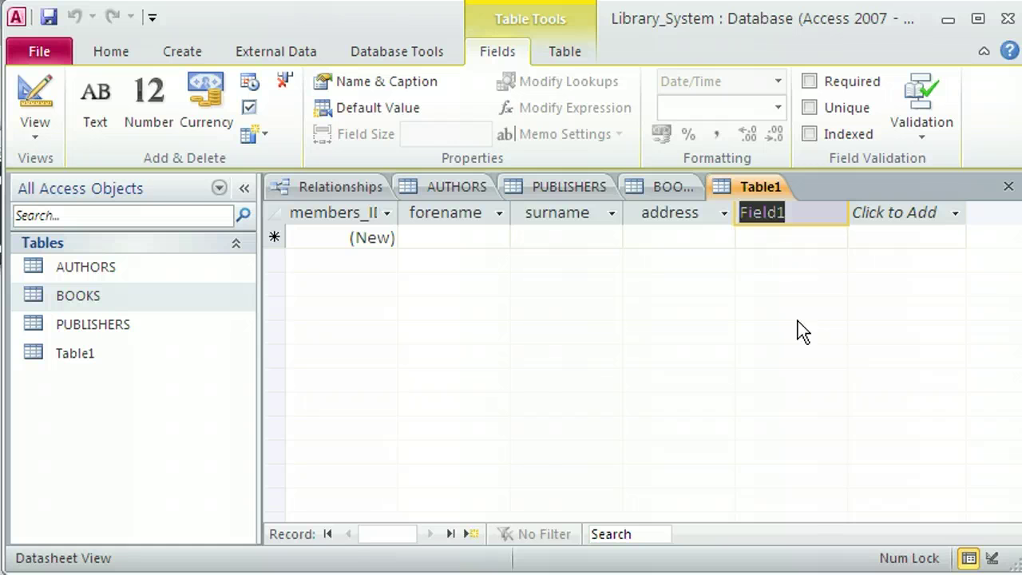
{"action": "type", "text": "DOB"}
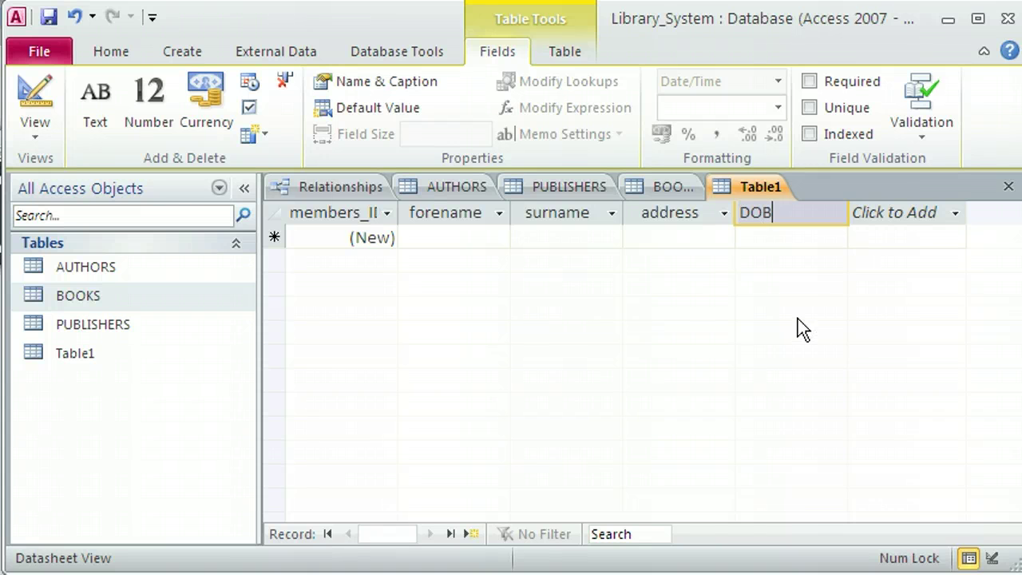
{"action": "left_click", "coordinate": [906, 222]}
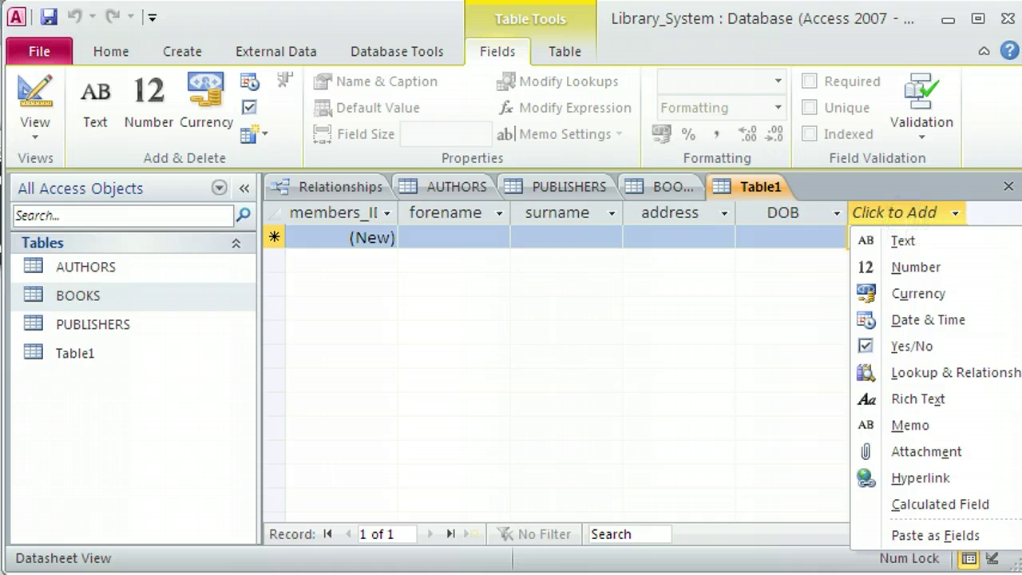
{"action": "left_click", "coordinate": [916, 240]}
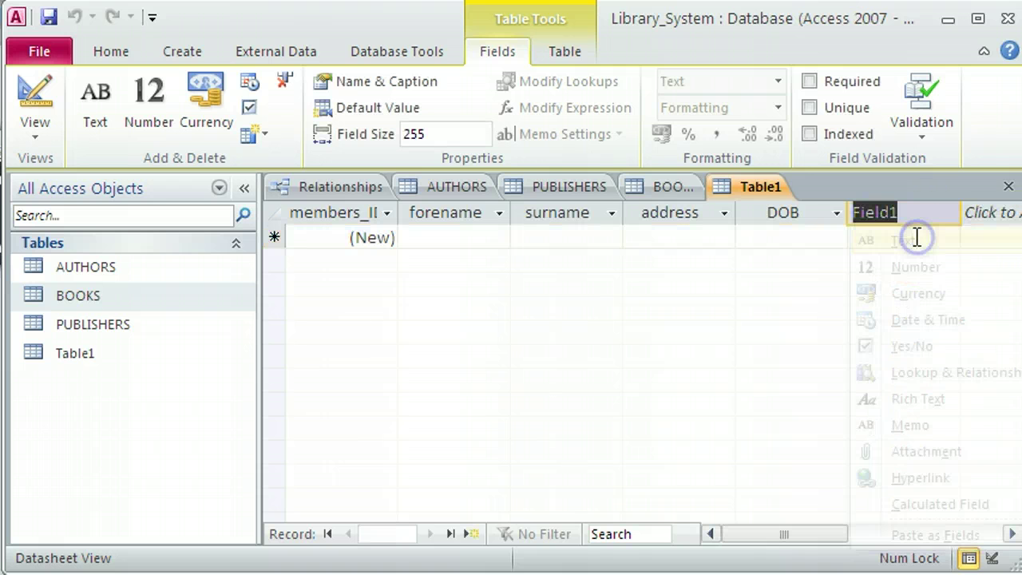
{"action": "type", "text": "email"}
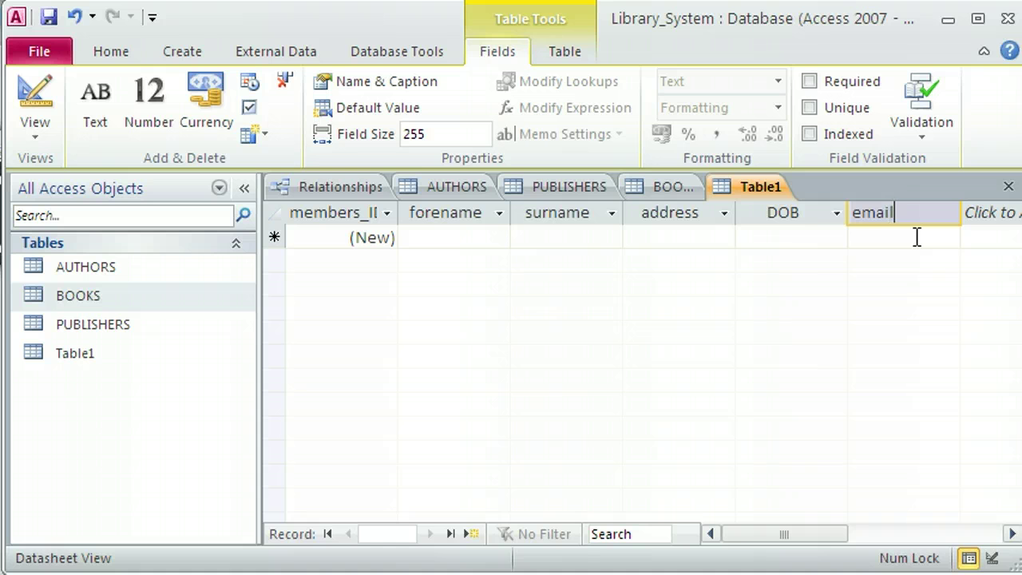
{"action": "left_click", "coordinate": [910, 237]}
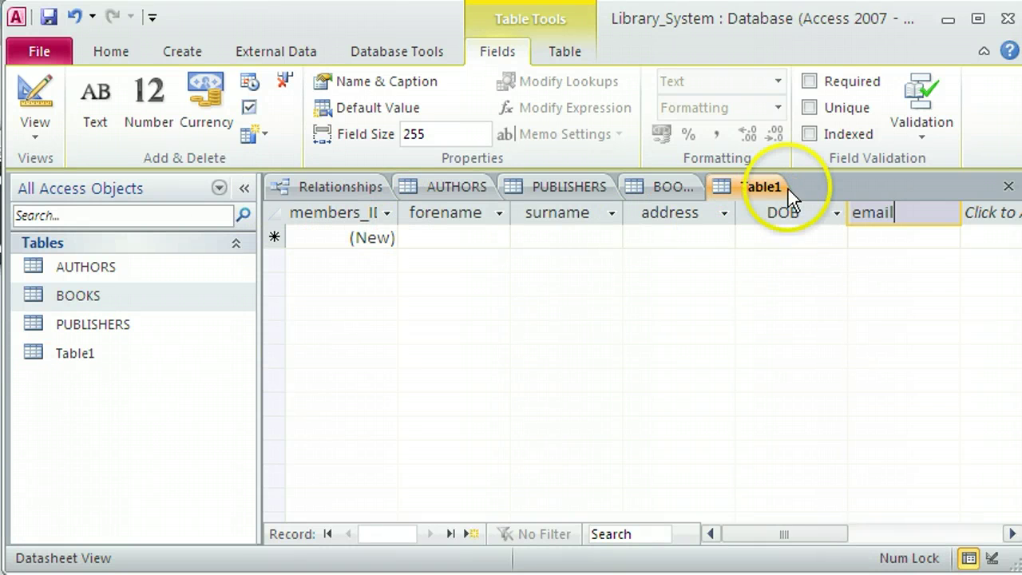
Save the new table as MEMBERS.
{"action": "left_click", "coordinate": [49, 16]}
{"action": "type", "text": "MEM BERS"}
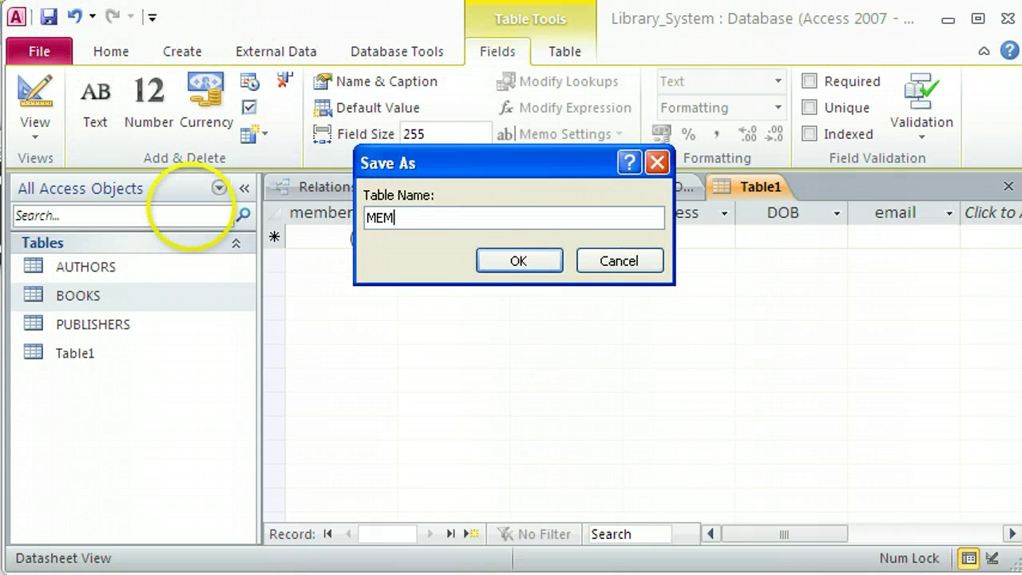
{"action": "key", "text": "Left"}
{"action": "key", "text": "Left"}
{"action": "key", "text": "Left"}
{"action": "key", "text": "Left"}
{"action": "key", "text": "BackSpace"}
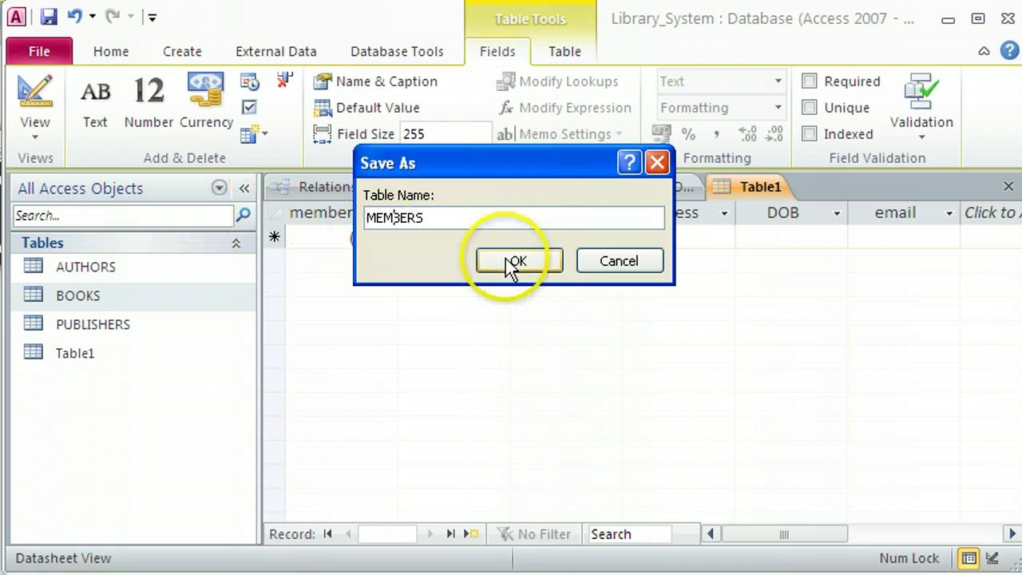
{"action": "left_click", "coordinate": [517, 261]}
Enter the first member's forename, surname and postal address.
{"action": "left_click", "coordinate": [445, 233]}
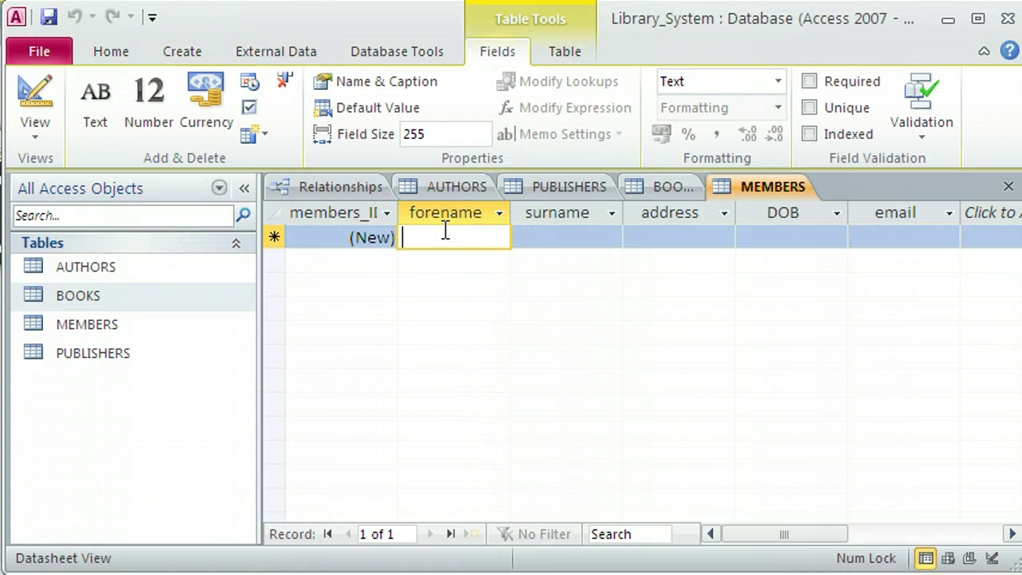
{"action": "type", "text": "Joe"}
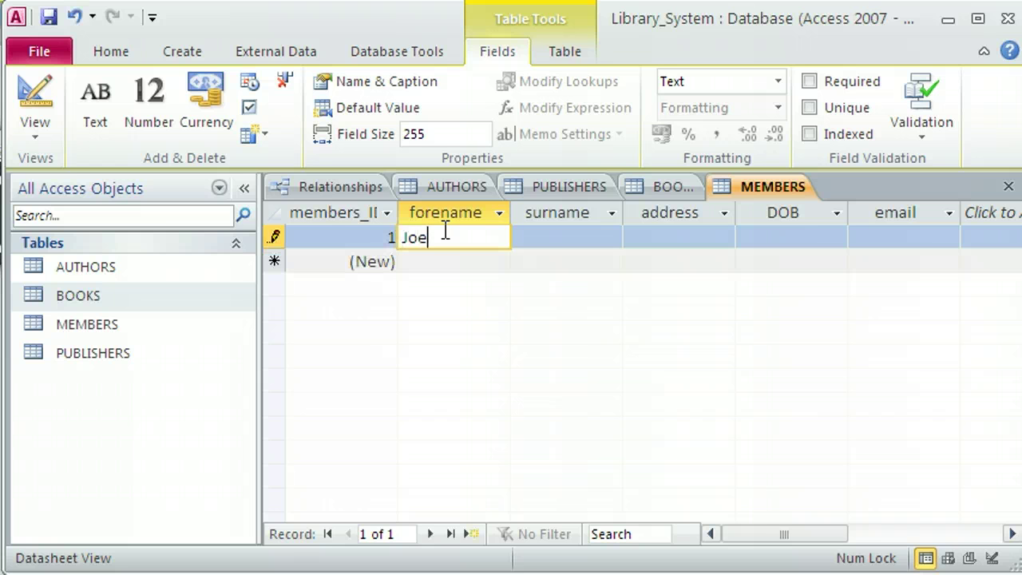
{"action": "key", "text": "Tab"}
{"action": "type", "text": "Bloggs"}
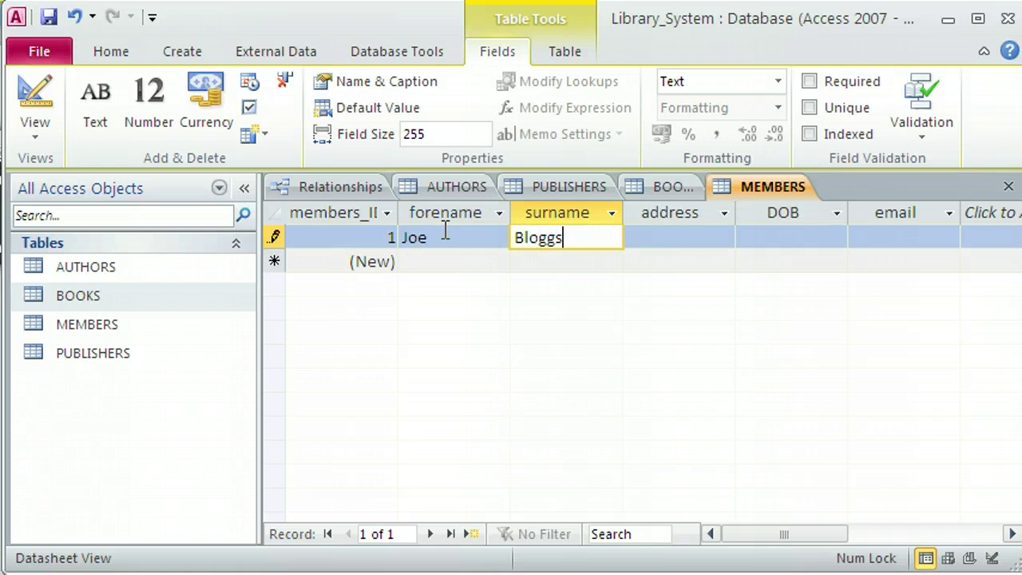
{"action": "key", "text": "Tab"}
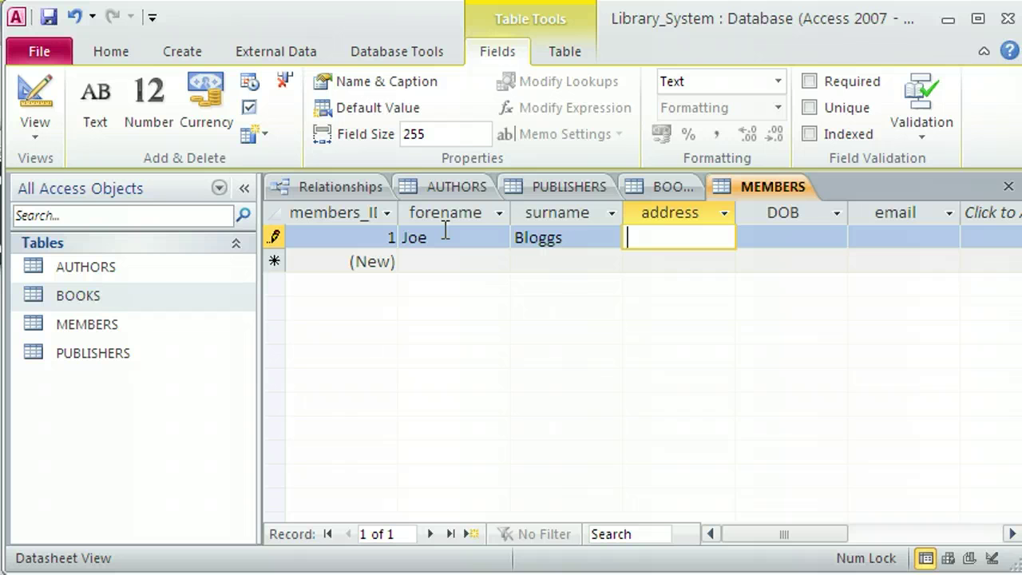
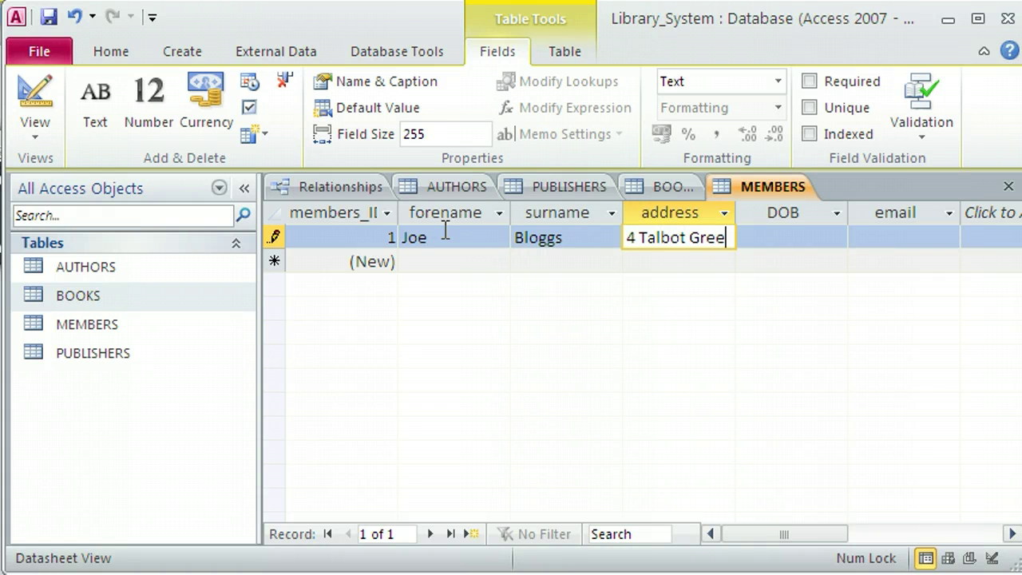
Give the first member DOB 01/01/1980 and an e-mail address, then save the record.
{"action": "left_click", "coordinate": [768, 235]}
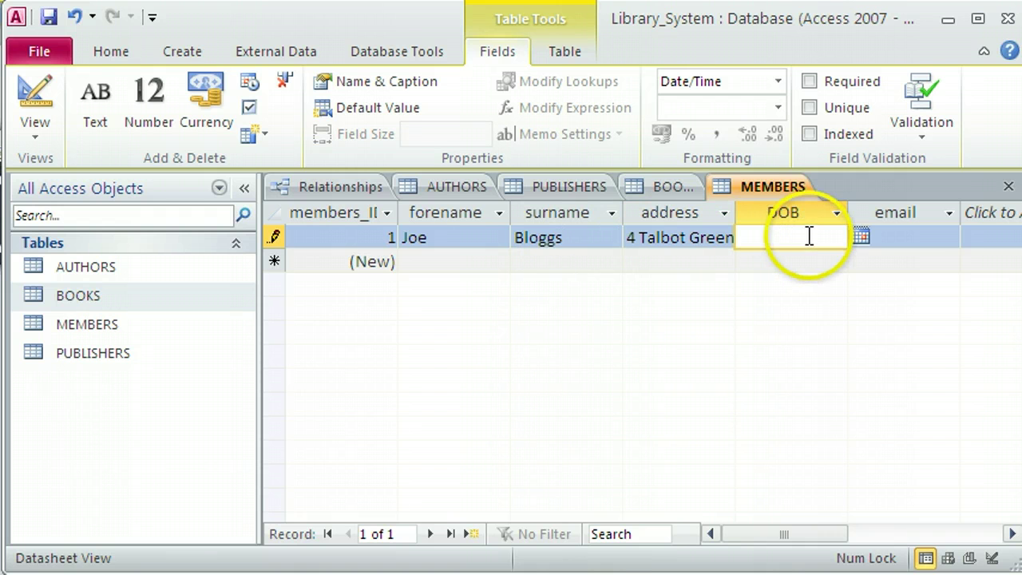
{"action": "type", "text": "01/"}
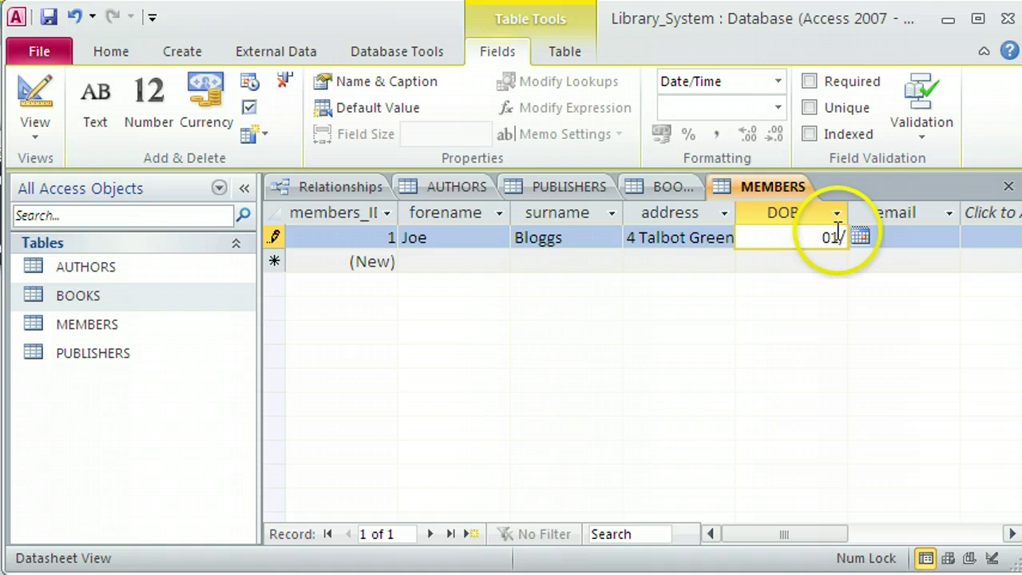
{"action": "type", "text": "01/1"}
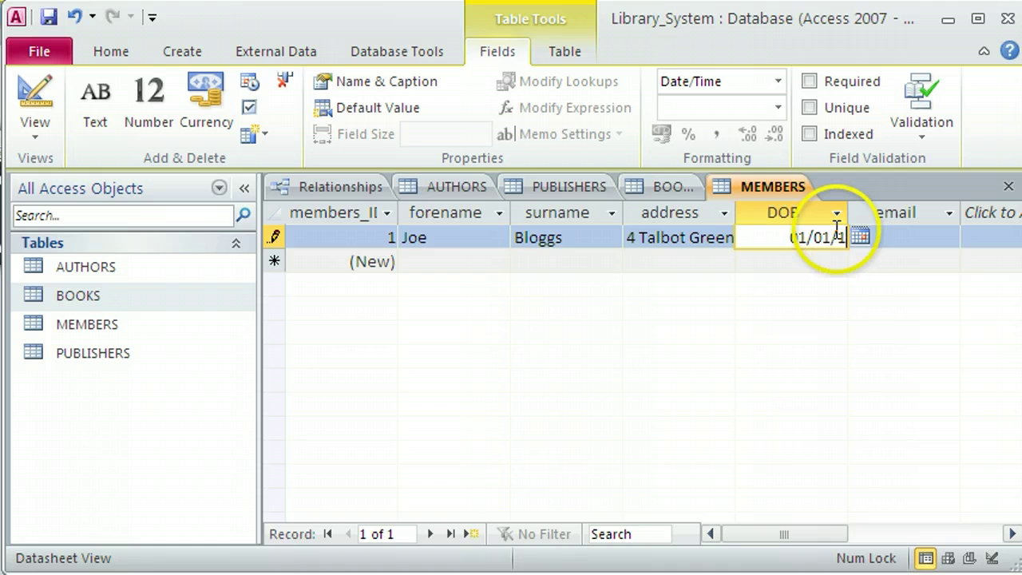
{"action": "type", "text": "980"}
{"action": "left_click", "coordinate": [899, 236]}
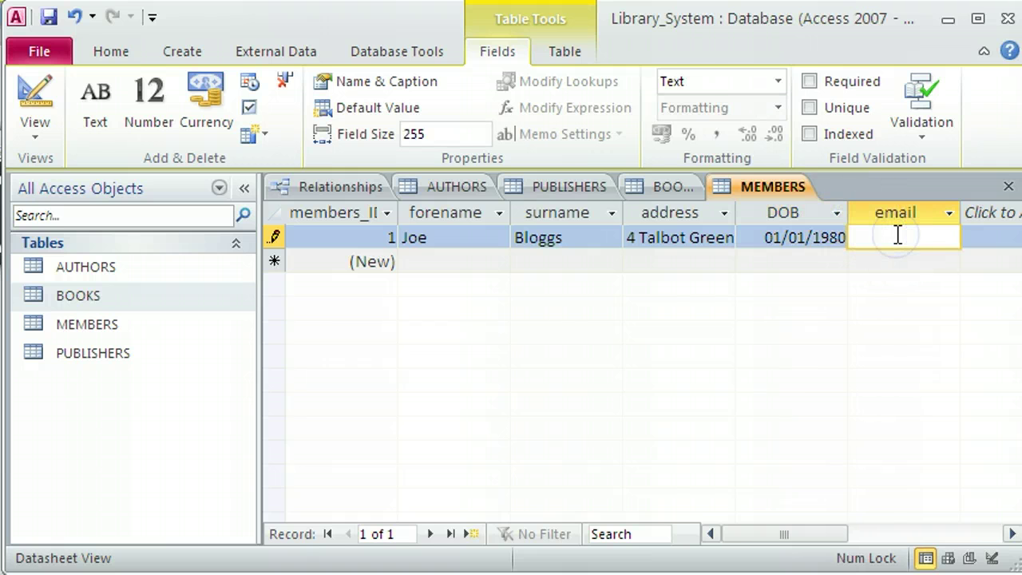
{"action": "left_click", "coordinate": [486, 237]}
{"action": "left_click", "coordinate": [569, 237]}
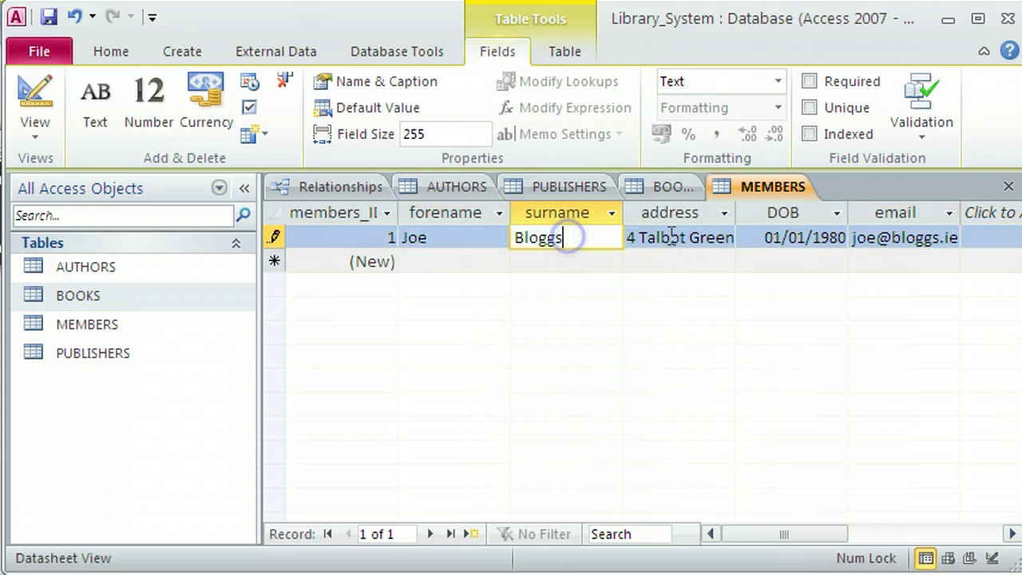
{"action": "left_click", "coordinate": [670, 237]}
{"action": "left_click", "coordinate": [522, 260]}
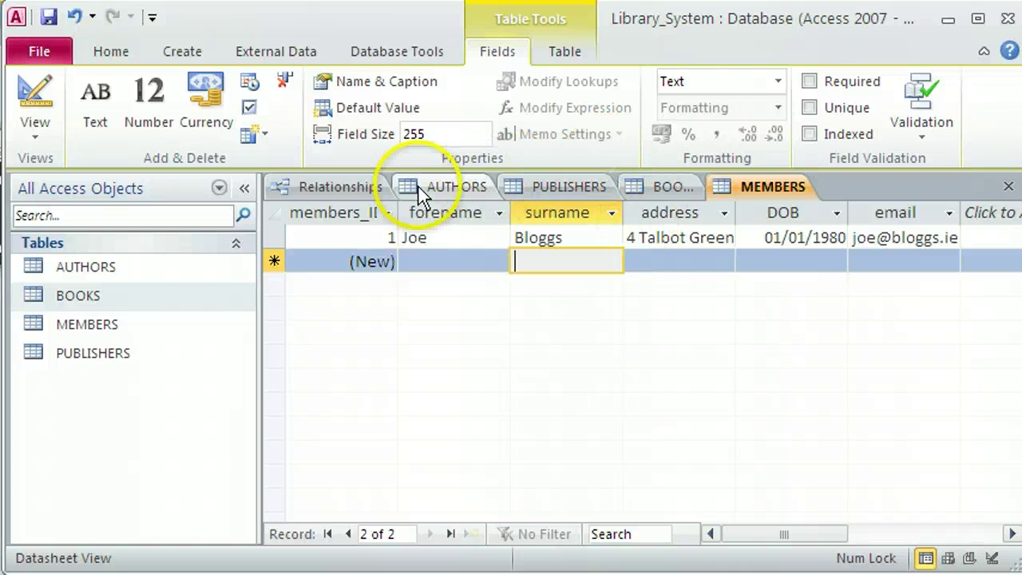
Add the MEMBERS table to the relationship diagram via Show Table.
{"action": "left_click", "coordinate": [344, 187]}
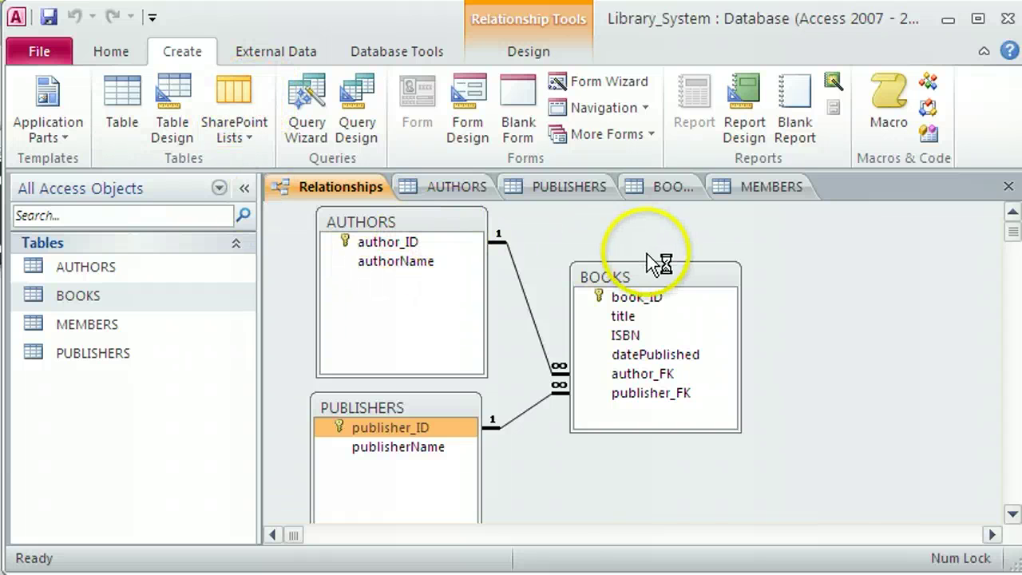
{"action": "left_click_drag", "start_coordinate": [635, 278], "coordinate": [600, 277]}
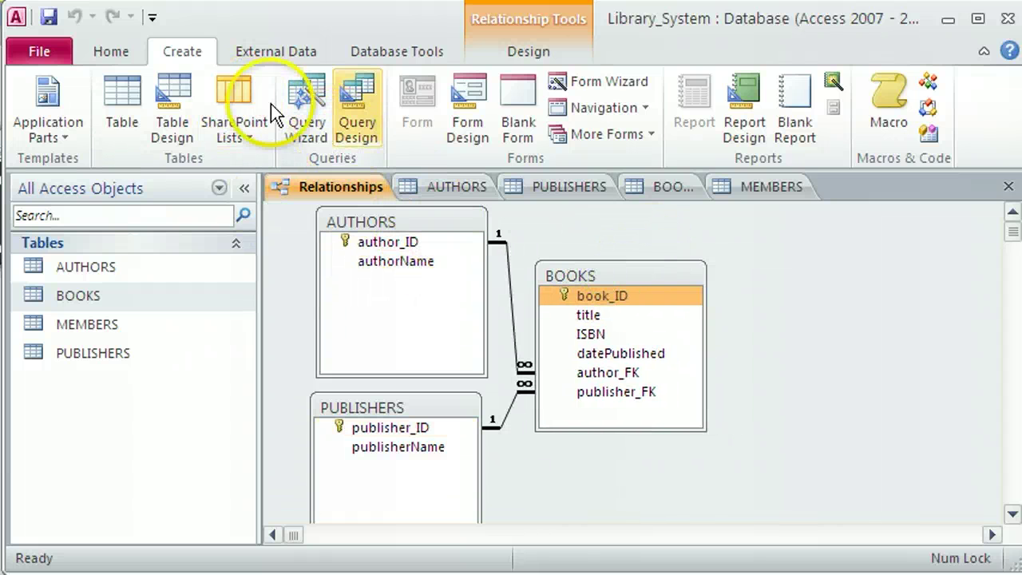
{"action": "left_click", "coordinate": [400, 49]}
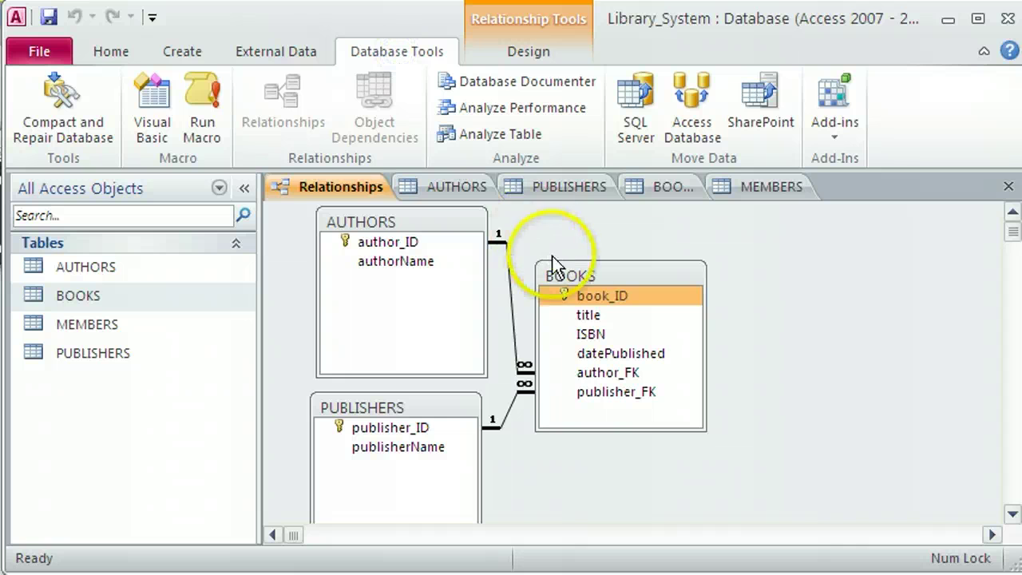
{"action": "right_click", "coordinate": [803, 290]}
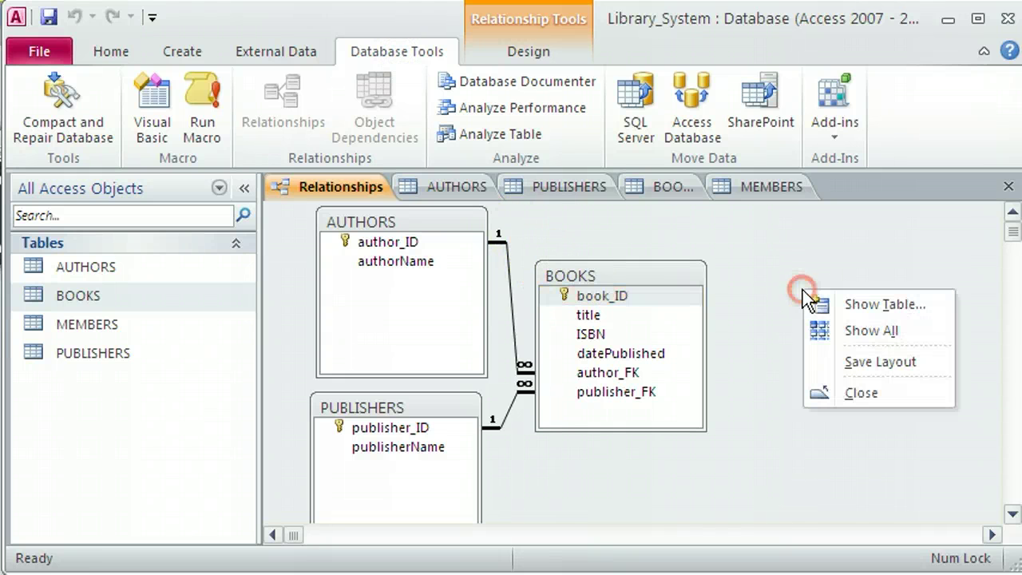
{"action": "left_click", "coordinate": [851, 298]}
{"action": "left_click", "coordinate": [384, 186]}
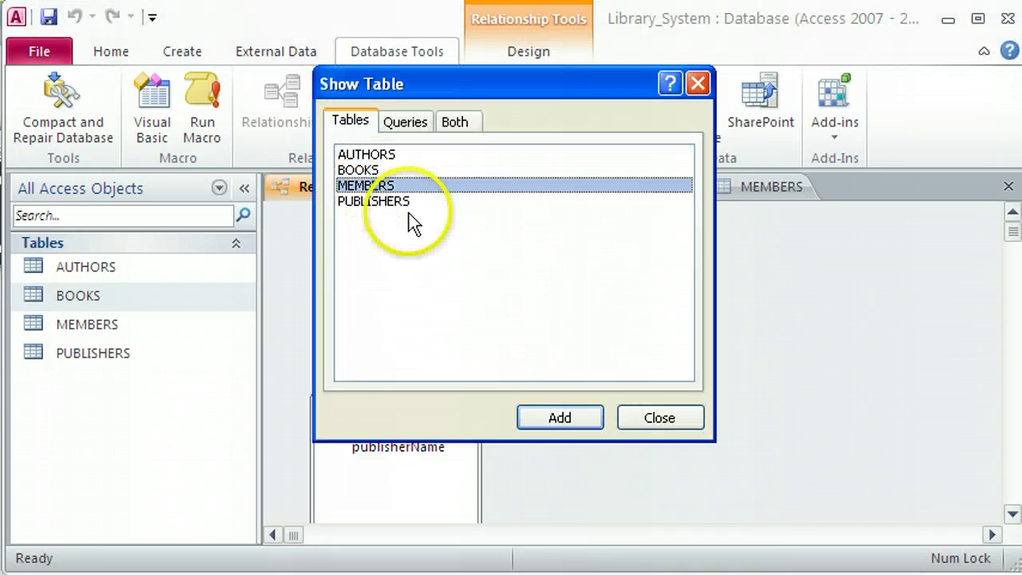
{"action": "left_click", "coordinate": [562, 415]}
{"action": "left_click", "coordinate": [660, 417]}
{"action": "left_click_drag", "start_coordinate": [678, 280], "coordinate": [661, 264]}
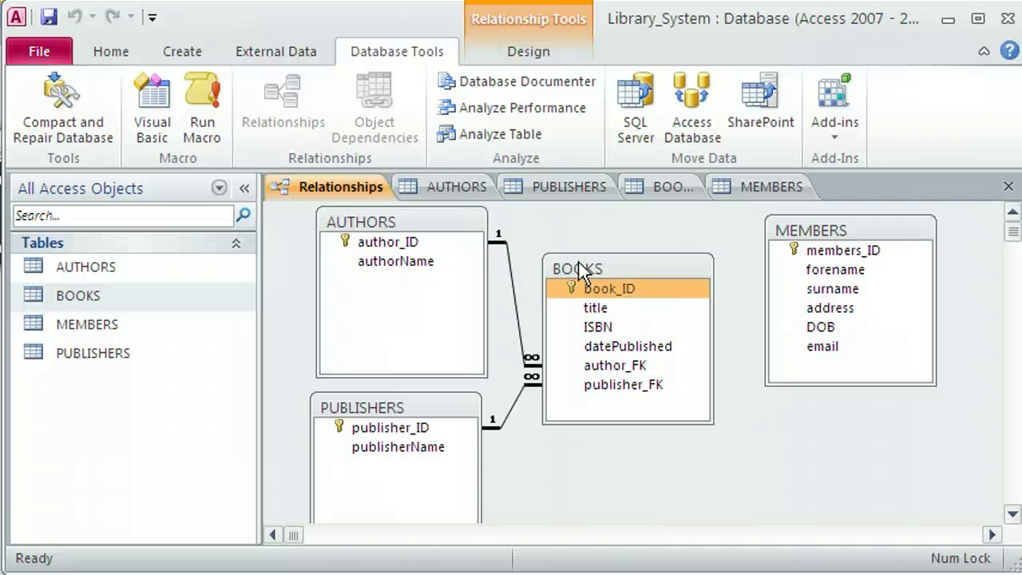
Tidy the BOOKS and AUTHORS boxes, then create a new blank table.
{"action": "left_click_drag", "start_coordinate": [634, 272], "coordinate": [620, 270]}
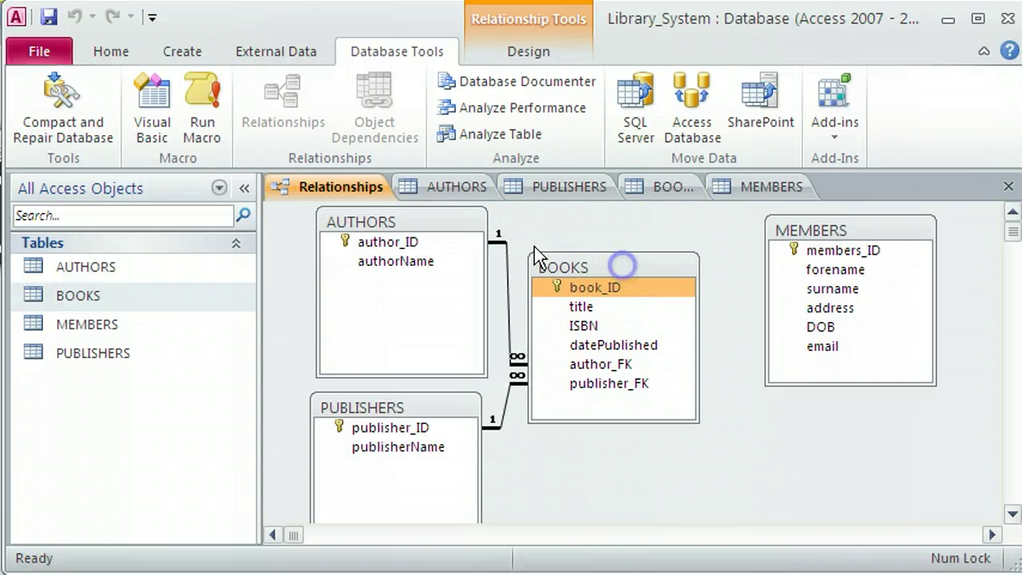
{"action": "left_click_drag", "start_coordinate": [450, 225], "coordinate": [433, 222]}
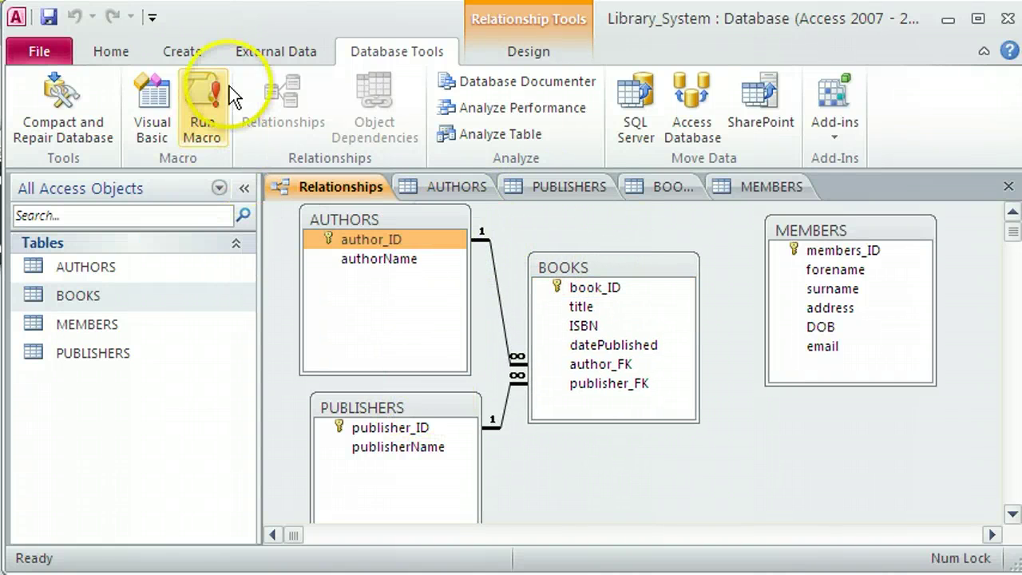
{"action": "left_click", "coordinate": [201, 57]}
{"action": "left_click", "coordinate": [120, 100]}
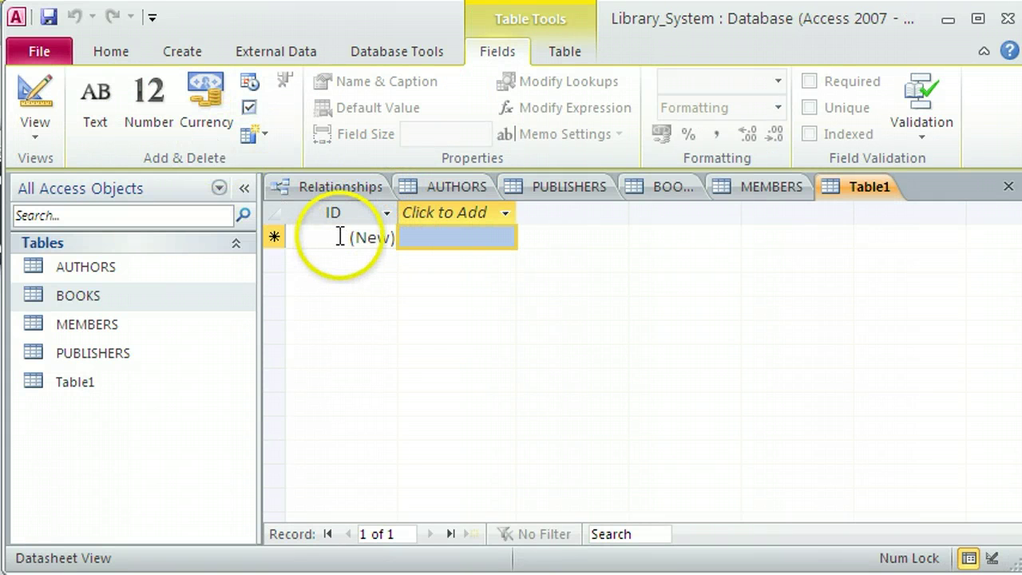
Rename the new table's ID field to copy_ID.
{"action": "left_click", "coordinate": [337, 211]}
{"action": "double_click", "coordinate": [333, 211]}
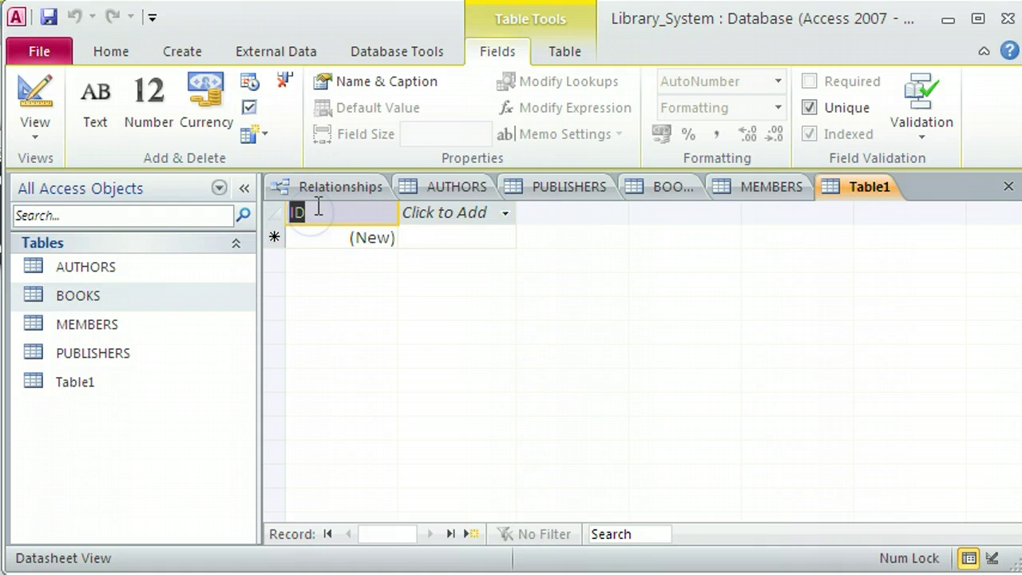
{"action": "left_click", "coordinate": [318, 207]}
{"action": "key", "text": "Home"}
{"action": "type", "text": "copy_"}
{"action": "left_click", "coordinate": [427, 221]}
Add a Number field named book_FK.
{"action": "left_click", "coordinate": [438, 218]}
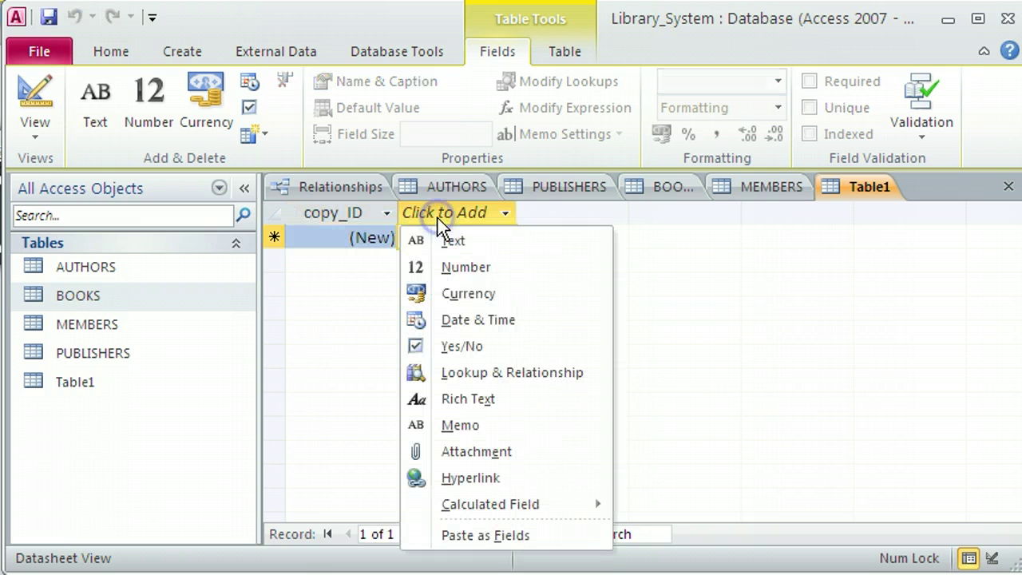
{"action": "left_click", "coordinate": [452, 266]}
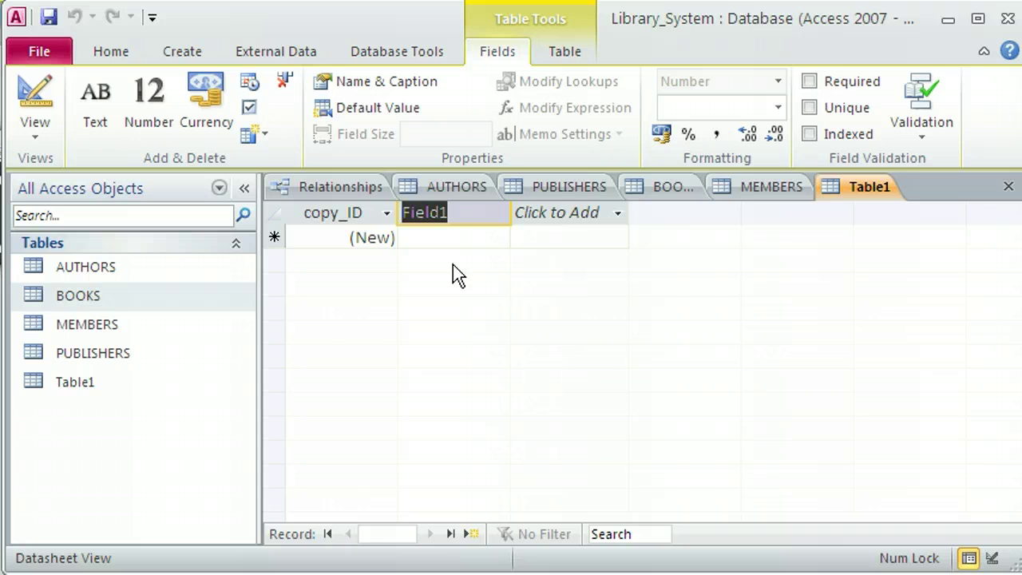
{"action": "type", "text": "book"}
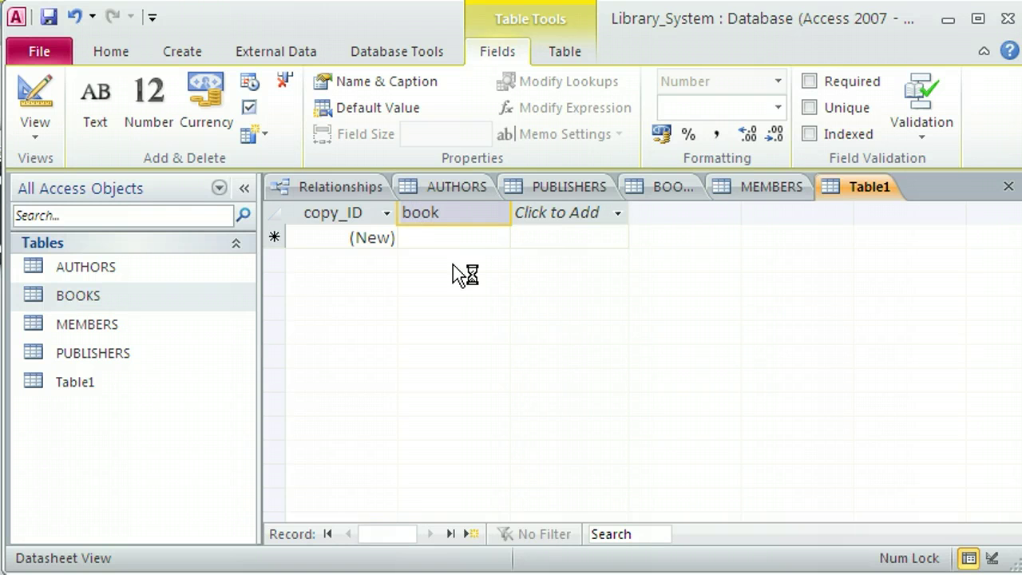
{"action": "type", "text": "_FK"}
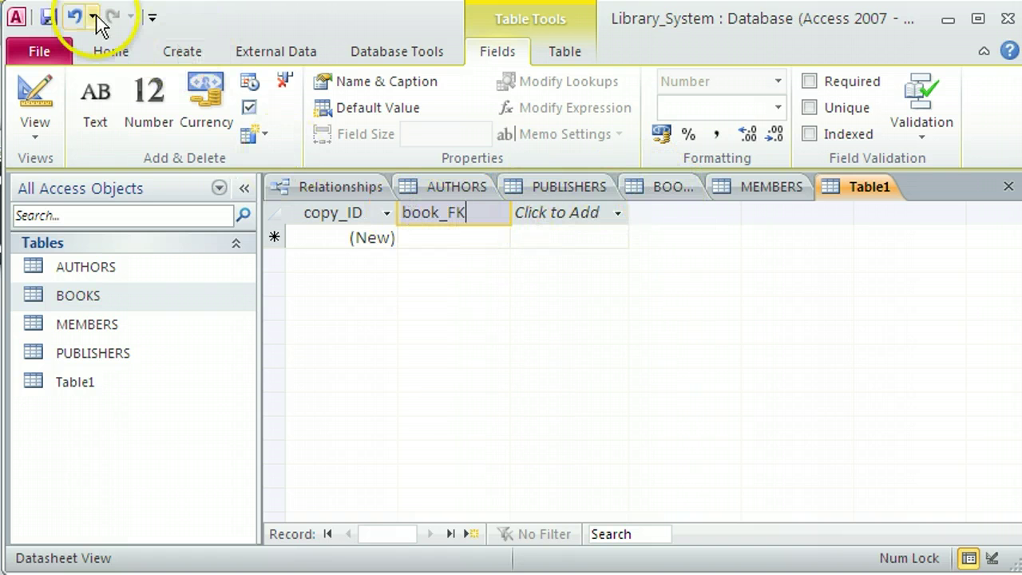
Save the table as COPIES, glance at BOOKS, and return to COPIES.
{"action": "left_click", "coordinate": [49, 16]}
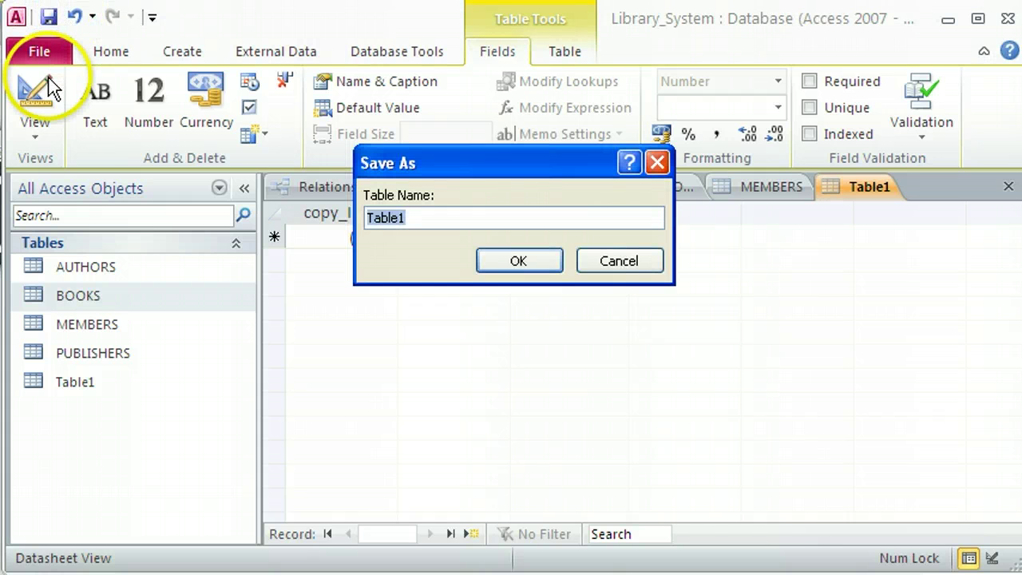
{"action": "type", "text": "COPIES"}
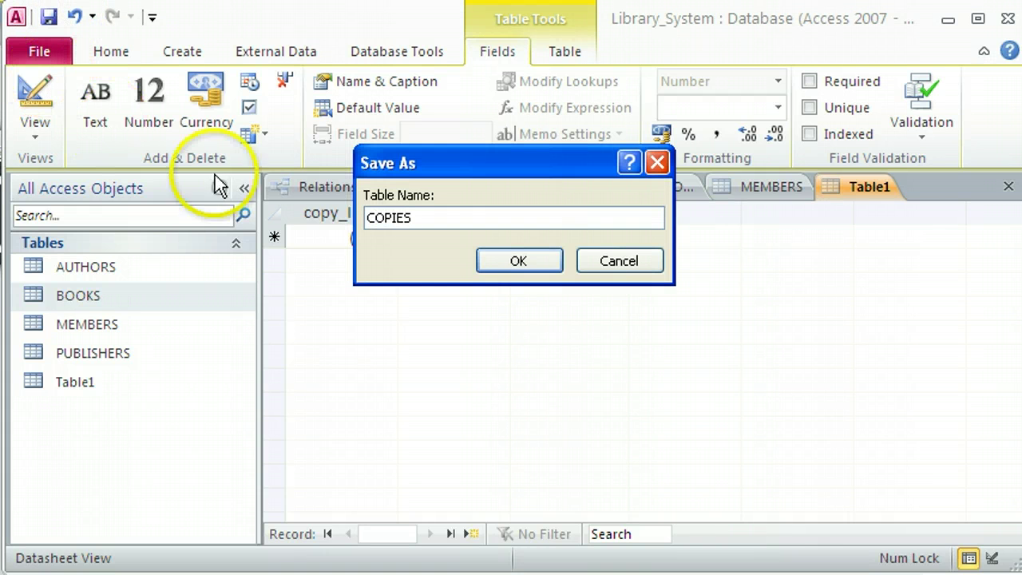
{"action": "left_click", "coordinate": [546, 262]}
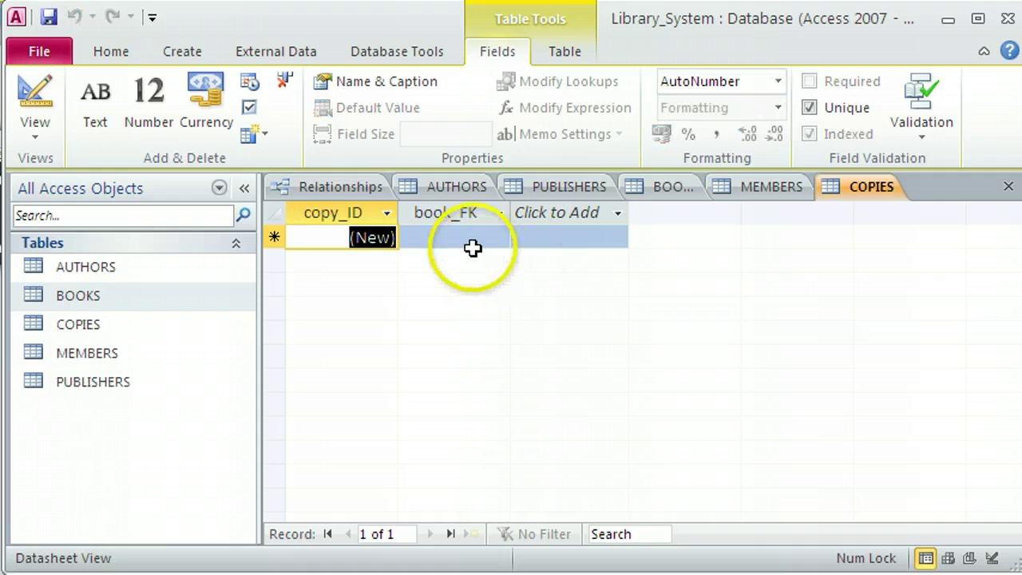
{"action": "left_click", "coordinate": [678, 194]}
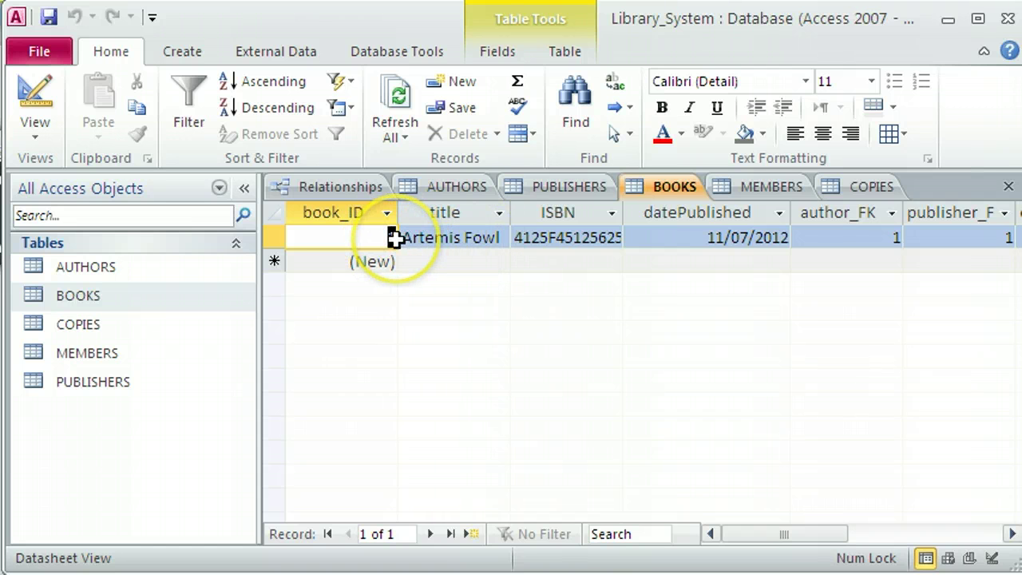
{"action": "left_click", "coordinate": [869, 190]}
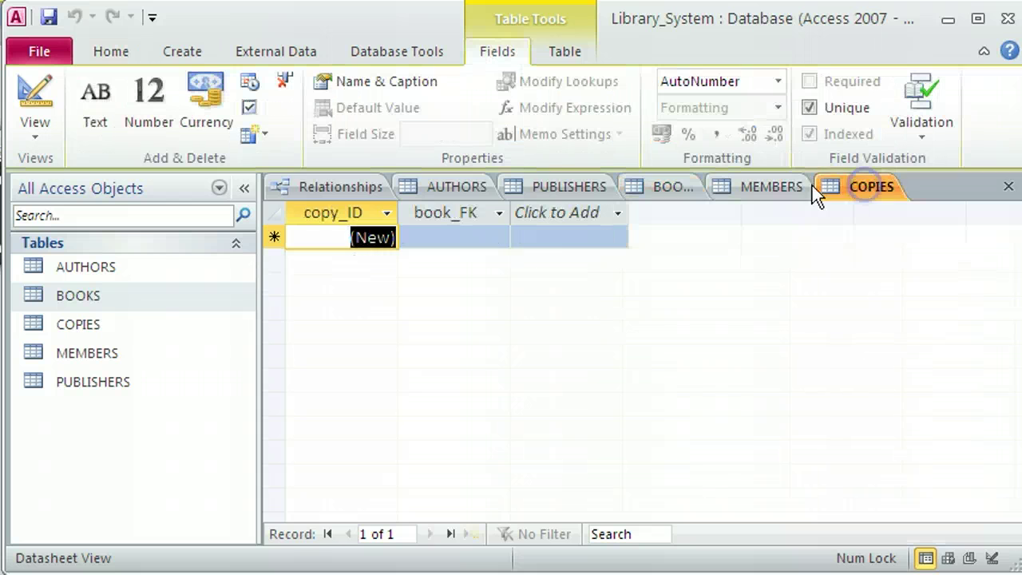
Enter five COPIES records, copy_ID 1 to 5, each with book_FK 1.
{"action": "left_click", "coordinate": [475, 238]}
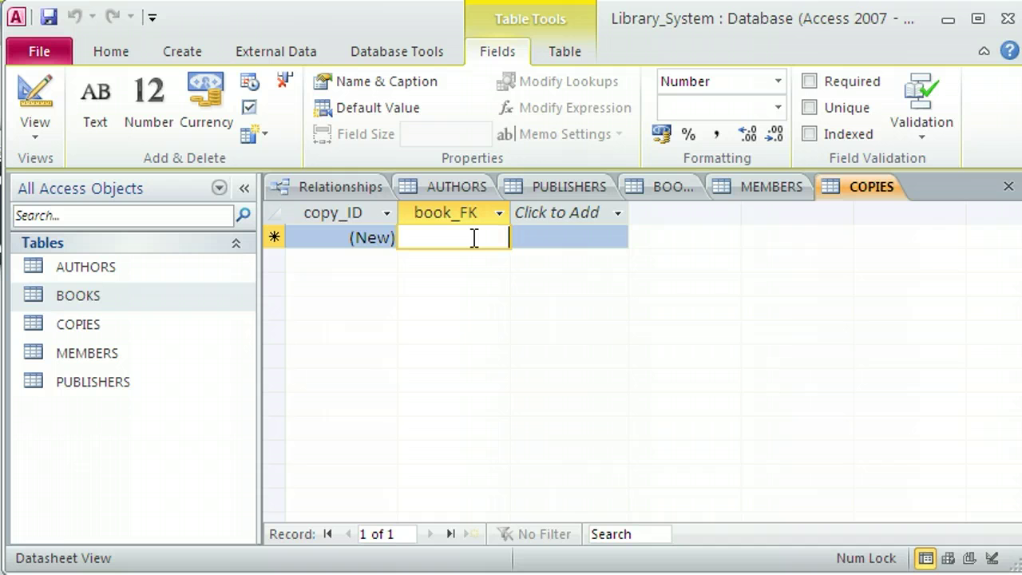
{"action": "type", "text": "1"}
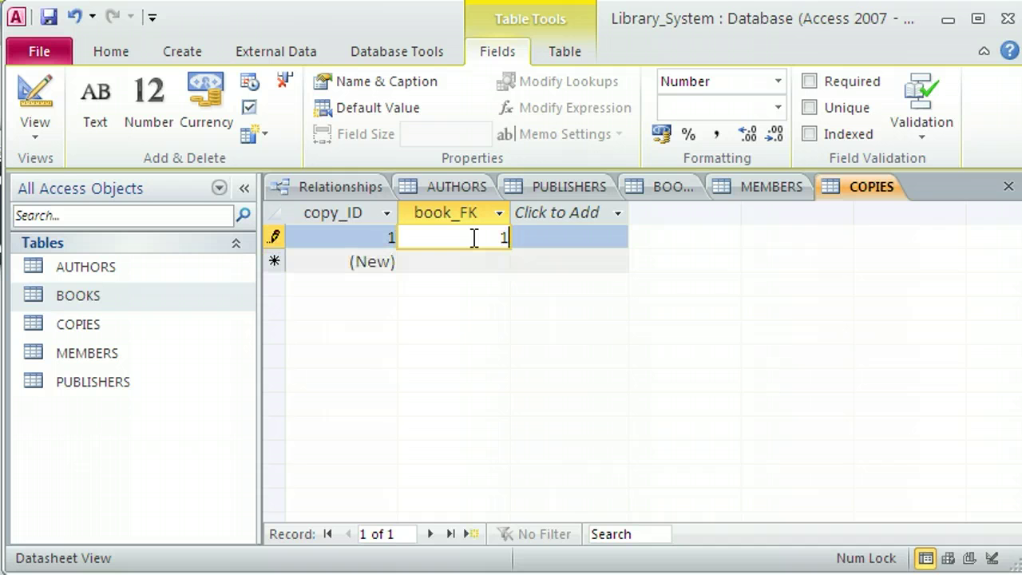
{"action": "key", "text": "Down"}
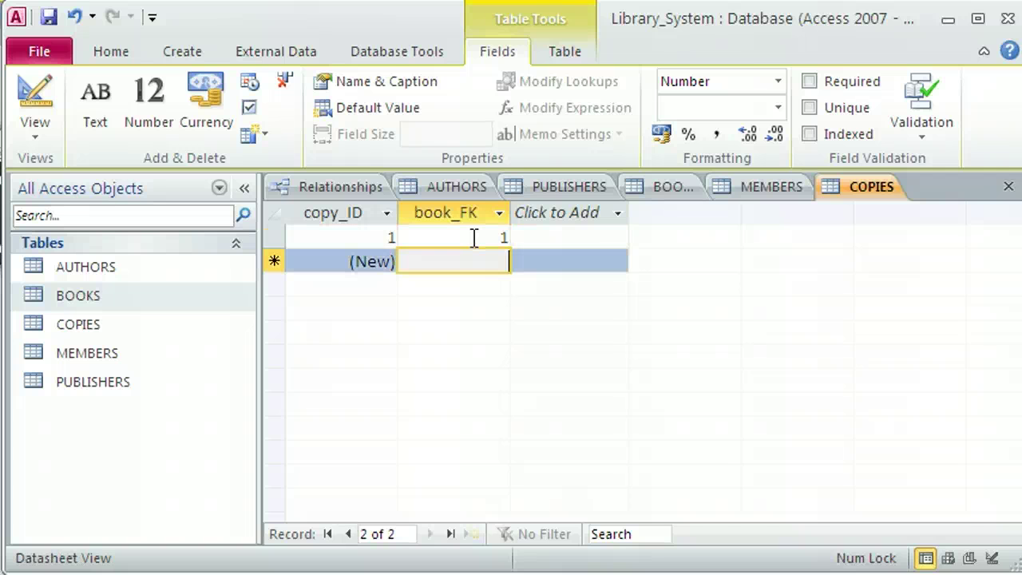
{"action": "type", "text": "1"}
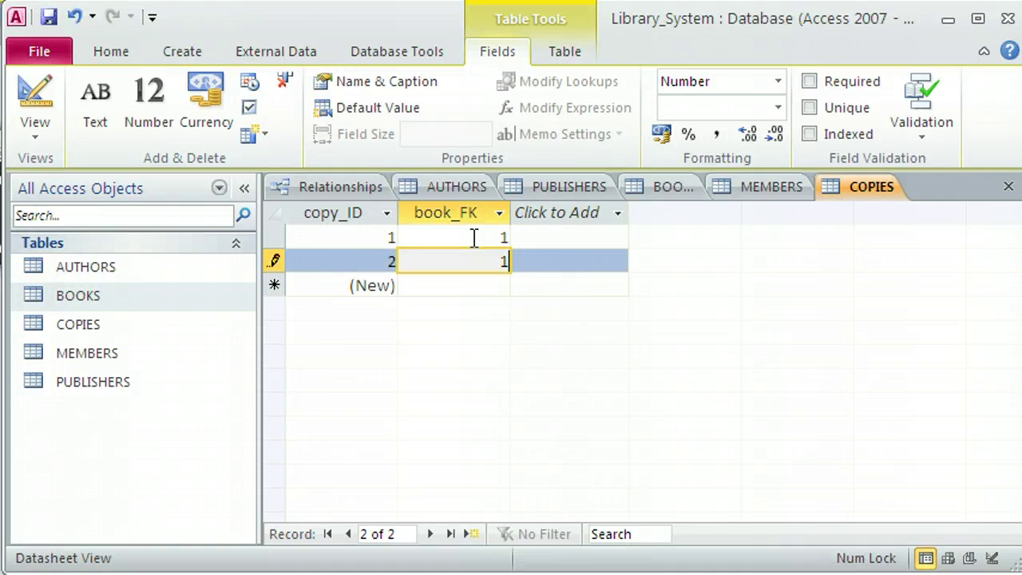
{"action": "key", "text": "Down"}
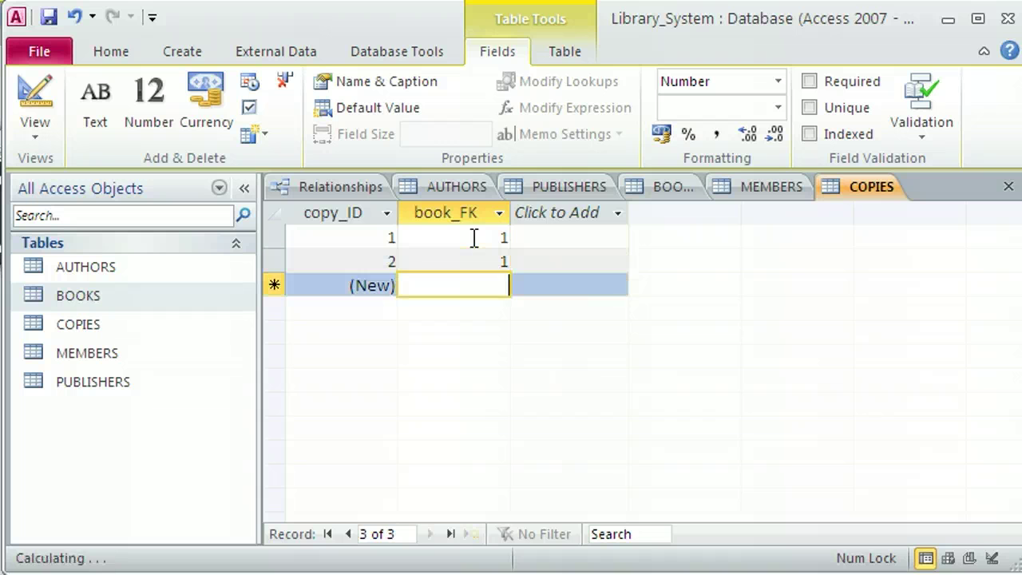
{"action": "type", "text": "1"}
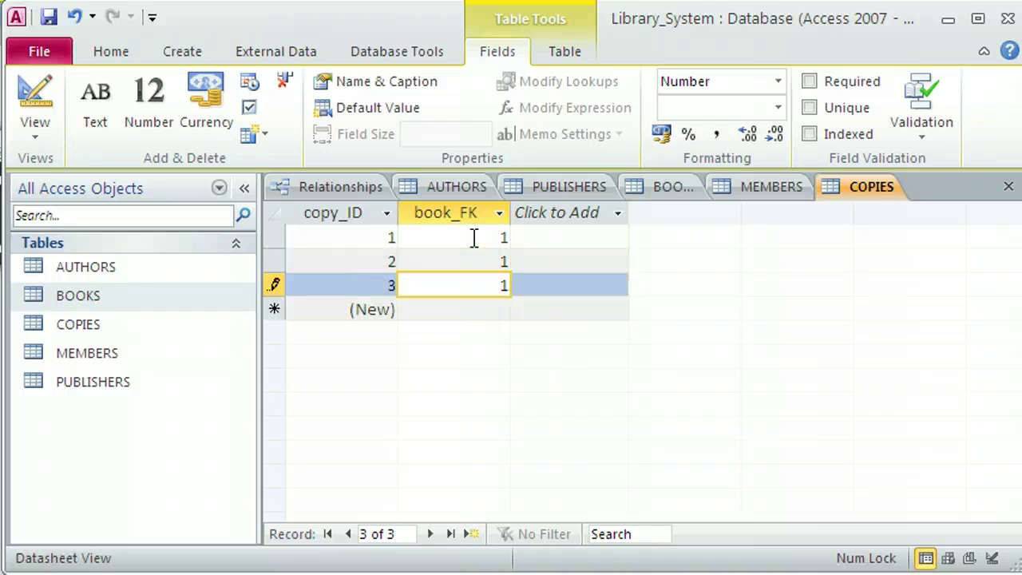
{"action": "key", "text": "Down"}
{"action": "type", "text": "1"}
{"action": "key", "text": "Down"}
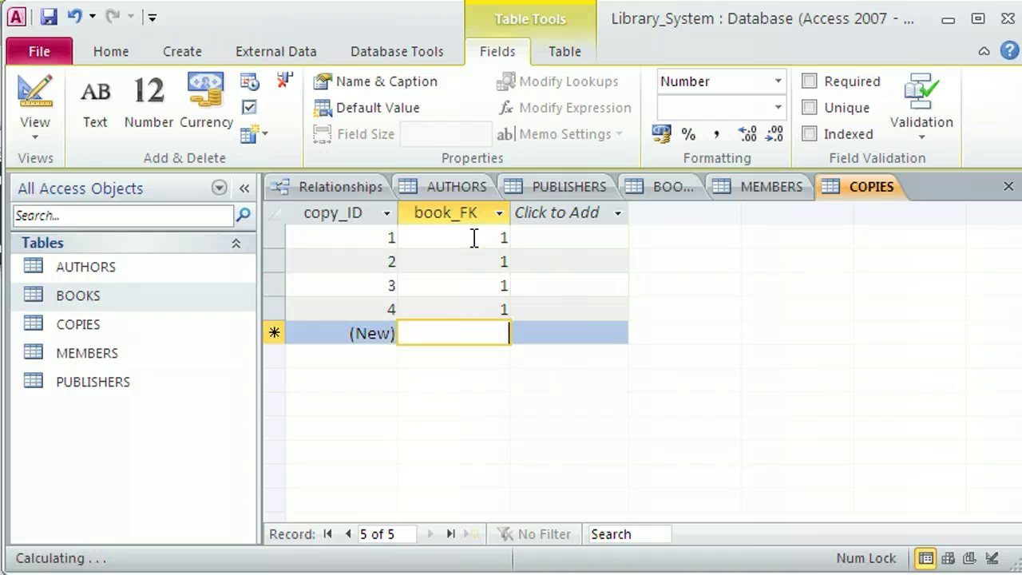
{"action": "type", "text": "1"}
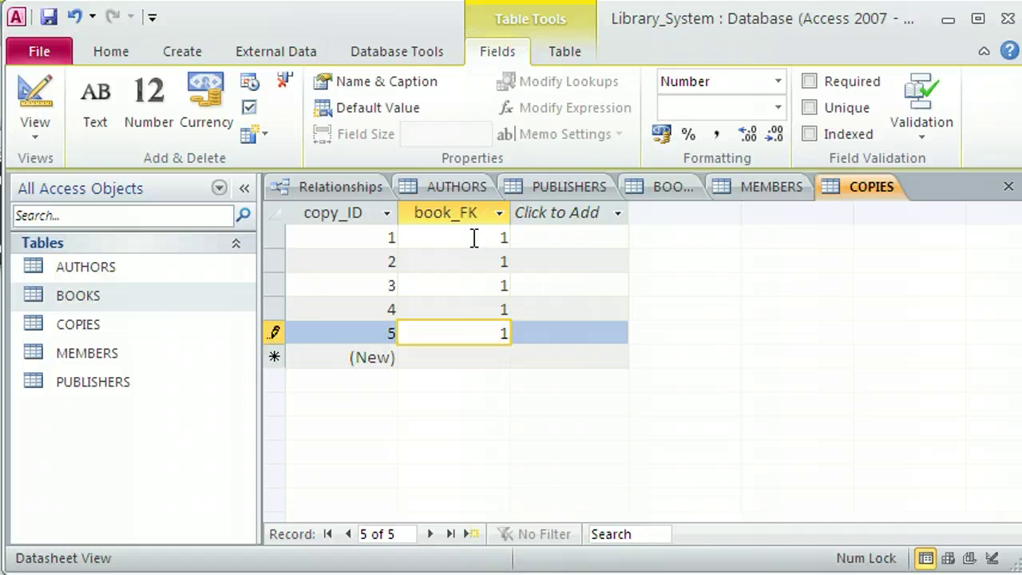
{"action": "key", "text": "Down"}
{"action": "left_click", "coordinate": [673, 185]}
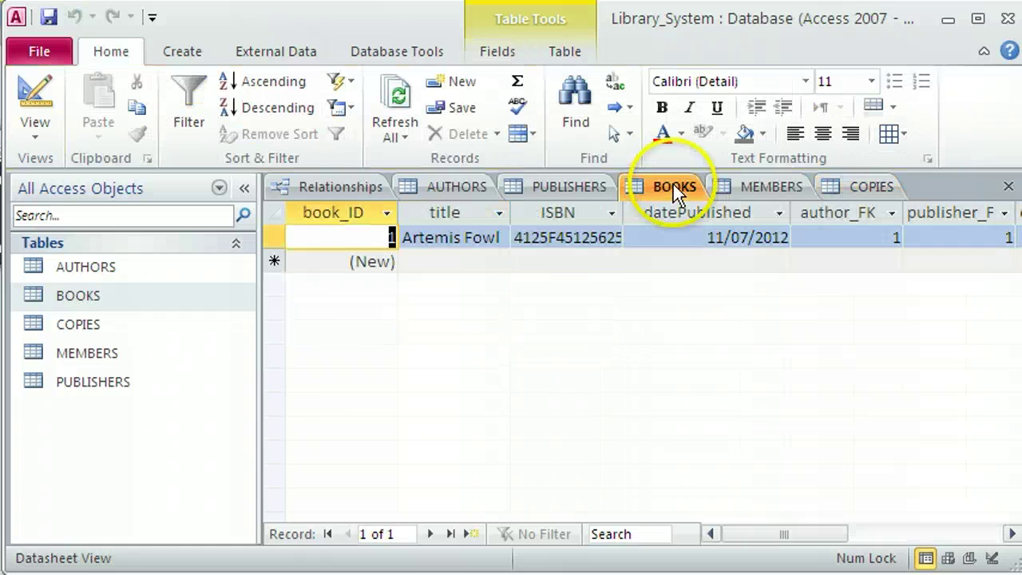
{"action": "left_click", "coordinate": [462, 264]}
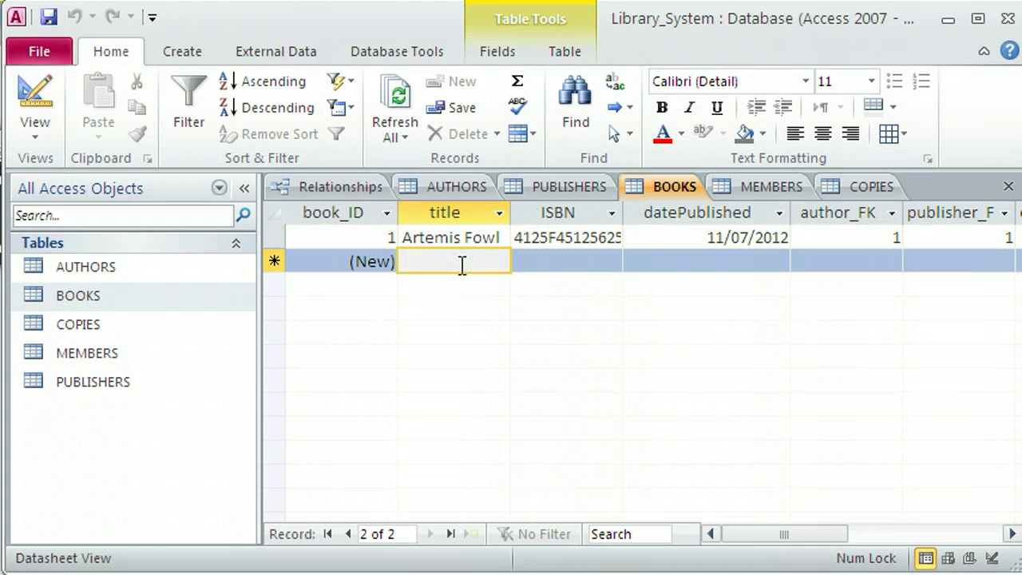
{"action": "type", "text": "Tara Road"}
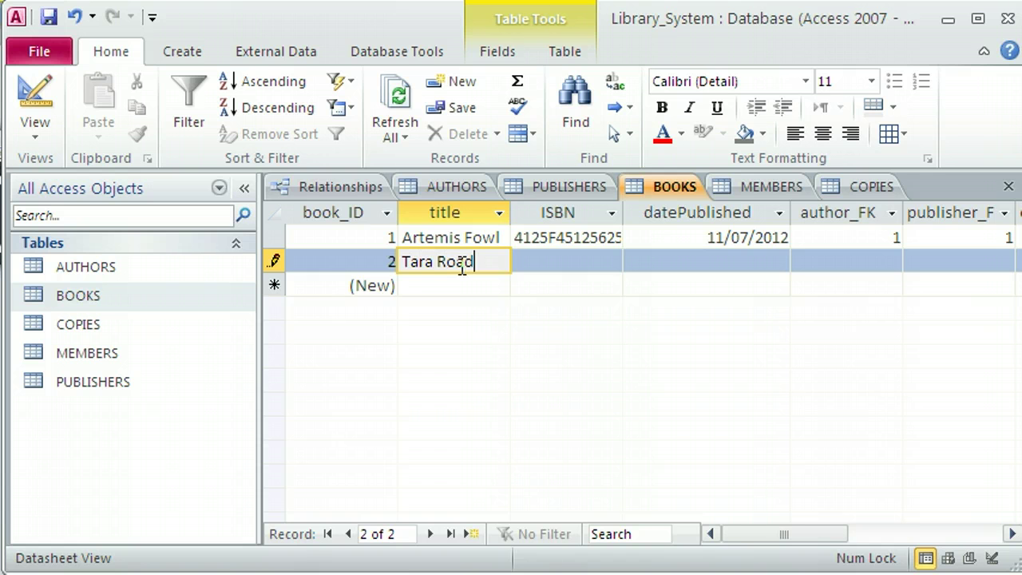
{"action": "key", "text": "Tab"}
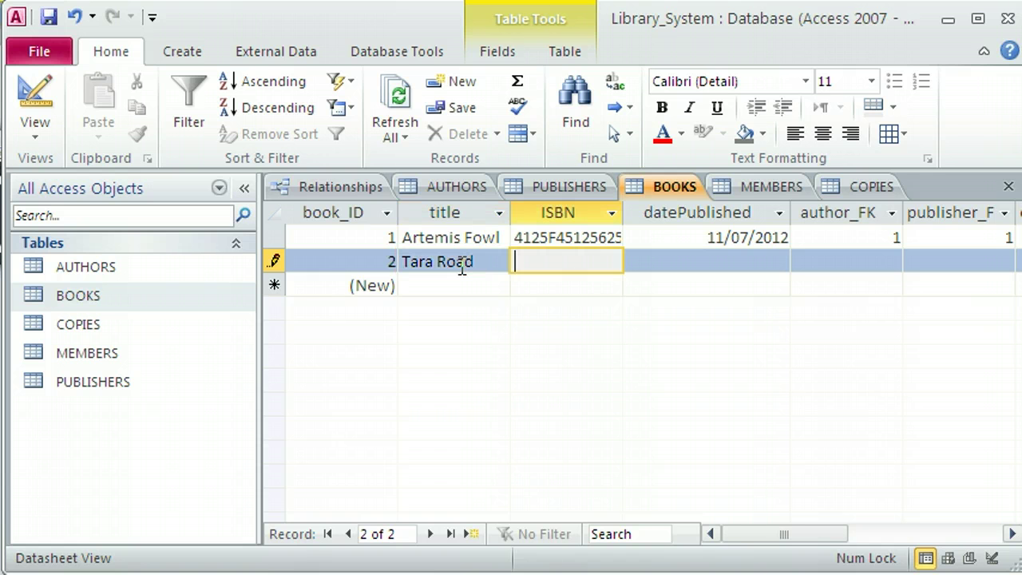
{"action": "type", "text": "4582567"}
{"action": "type", "text": "8568545"}
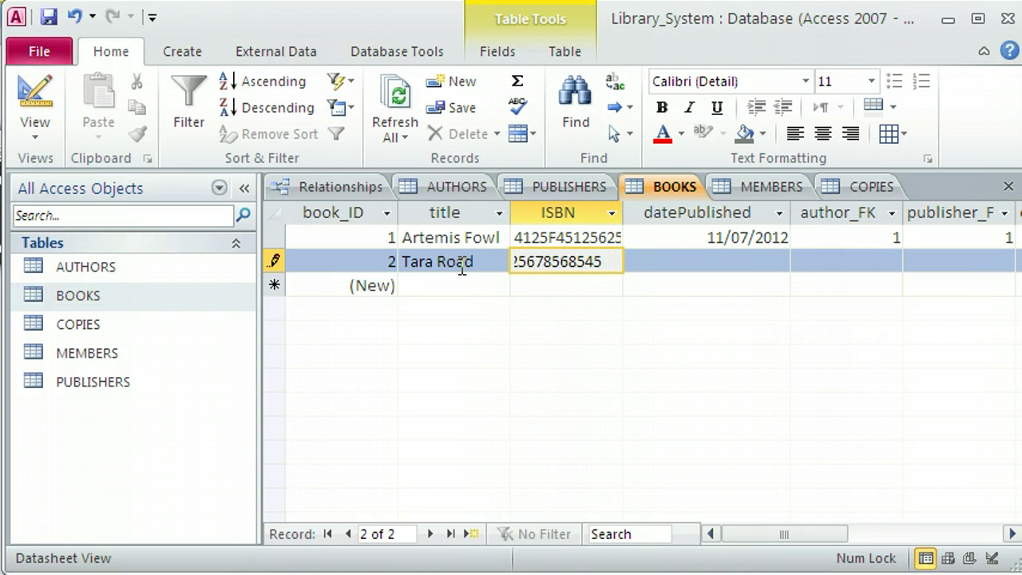
{"action": "type", "text": "525"}
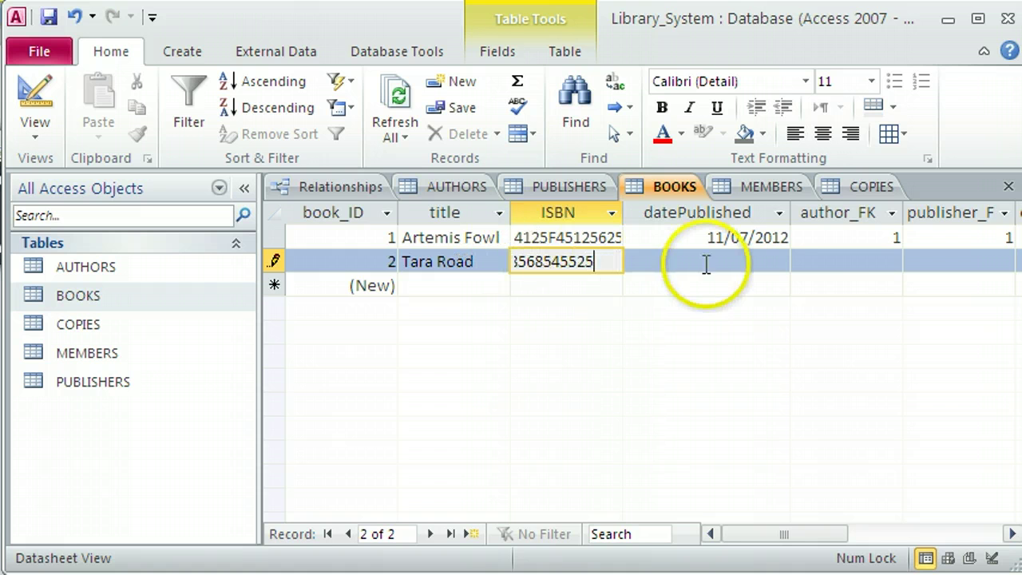
Set Tara Road's publication date to 9 April 2013 from the calendar.
{"action": "left_click", "coordinate": [707, 262]}
{"action": "left_click", "coordinate": [803, 261]}
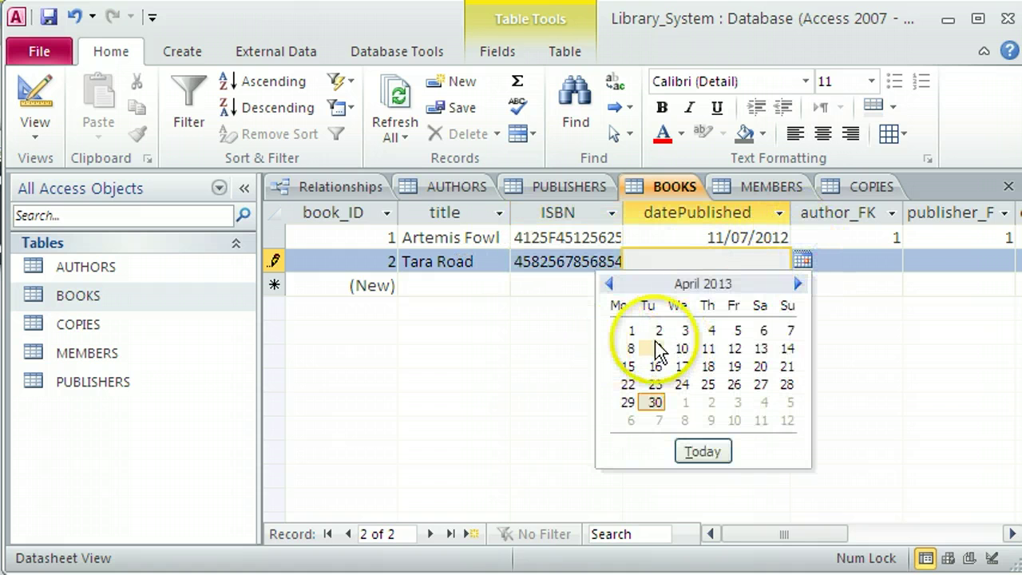
{"action": "left_click", "coordinate": [658, 348]}
Set Tara Road's author_FK and publisher_FK to 1 and save the record.
{"action": "left_click", "coordinate": [875, 261]}
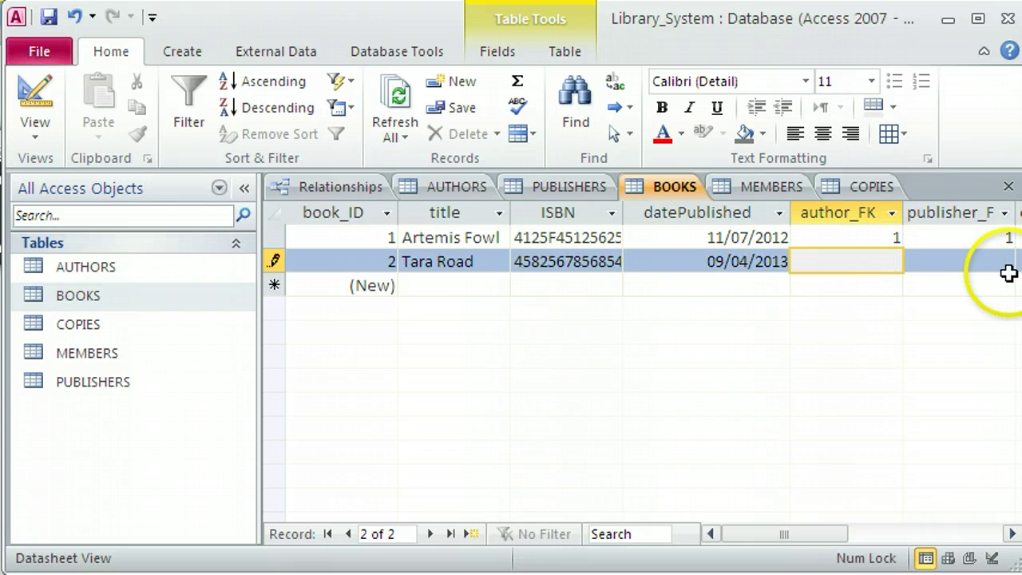
{"action": "left_click", "coordinate": [997, 266]}
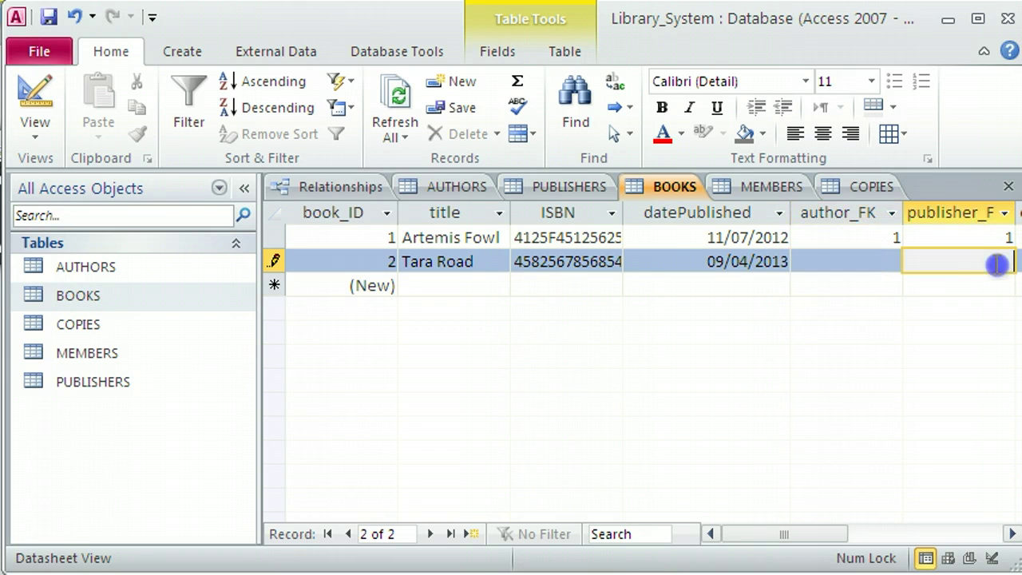
{"action": "type", "text": "1"}
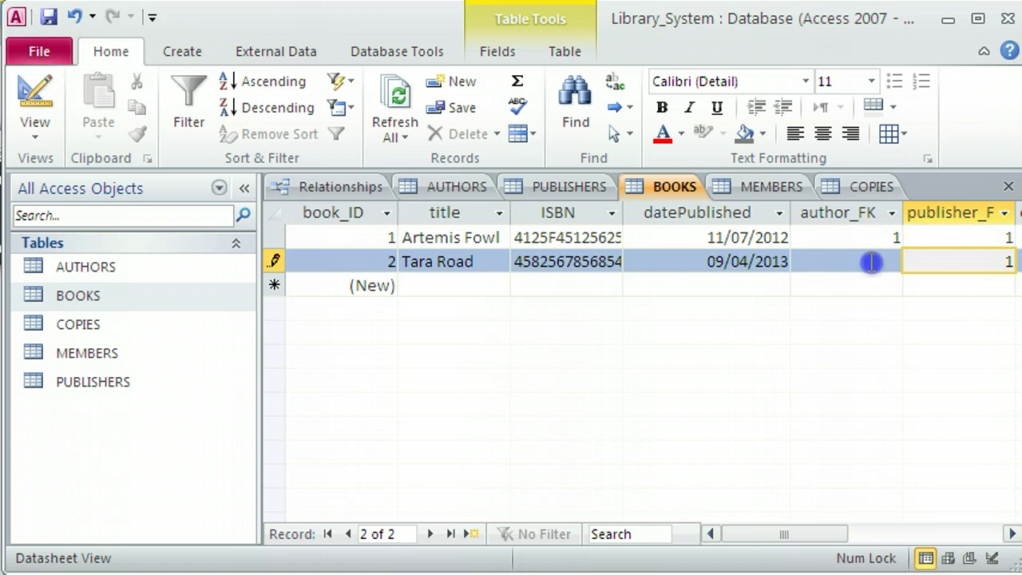
{"action": "left_click", "coordinate": [870, 261]}
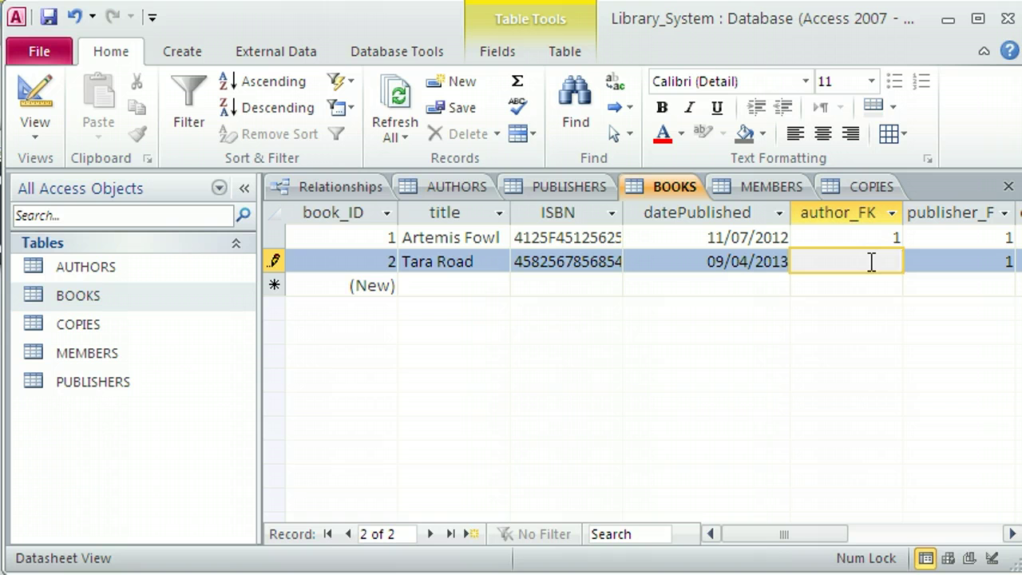
{"action": "type", "text": "1"}
{"action": "left_click", "coordinate": [942, 261]}
{"action": "left_click", "coordinate": [862, 263]}
{"action": "key", "text": "Tab"}
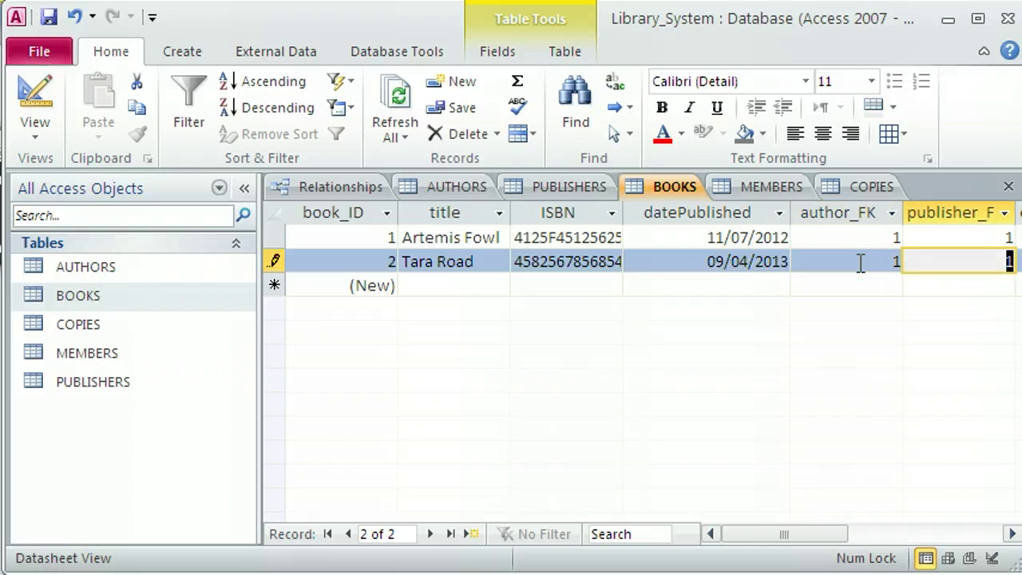
{"action": "left_click", "coordinate": [955, 273]}
{"action": "key", "text": "Down"}
{"action": "key", "text": "shift+Tab"}
{"action": "key", "text": "shift+Tab"}
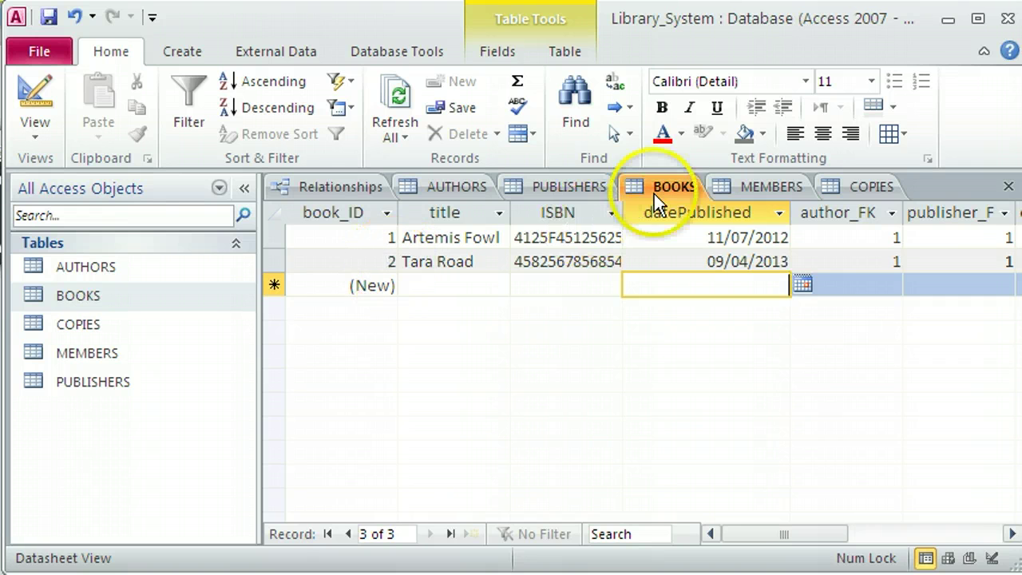
Add COPIES records 6, 7 and 8 with book_FK 2, then check the values.
{"action": "left_click", "coordinate": [848, 183]}
{"action": "left_click", "coordinate": [467, 363]}
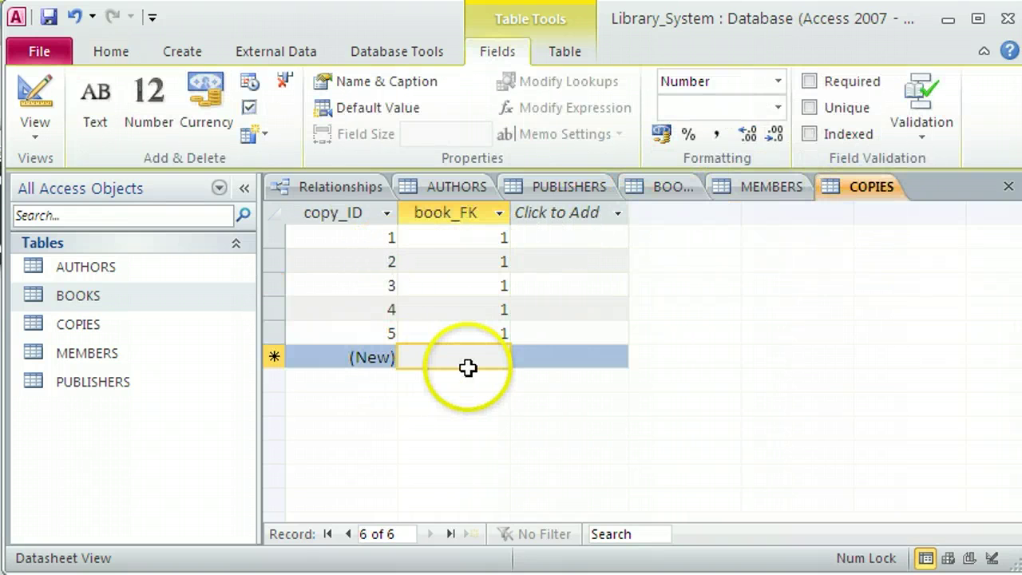
{"action": "type", "text": "2"}
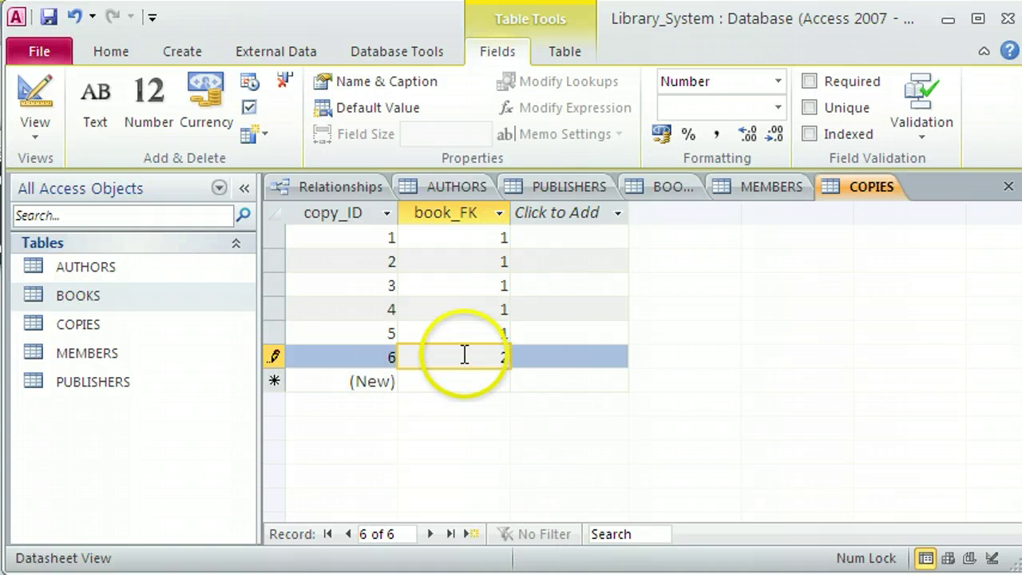
{"action": "key", "text": "Down"}
{"action": "type", "text": "2"}
{"action": "key", "text": "Down"}
{"action": "type", "text": "2"}
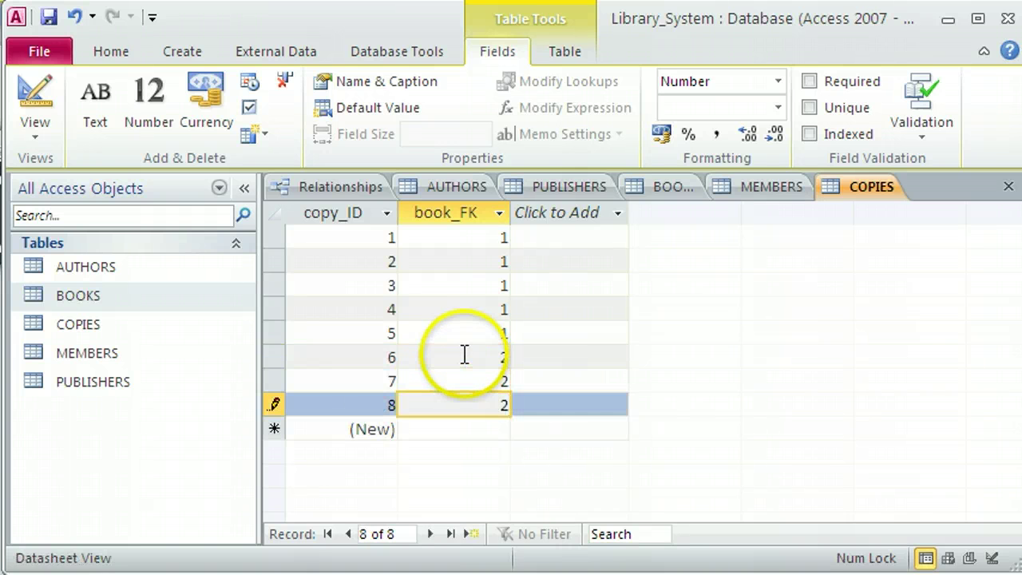
{"action": "left_click", "coordinate": [448, 360]}
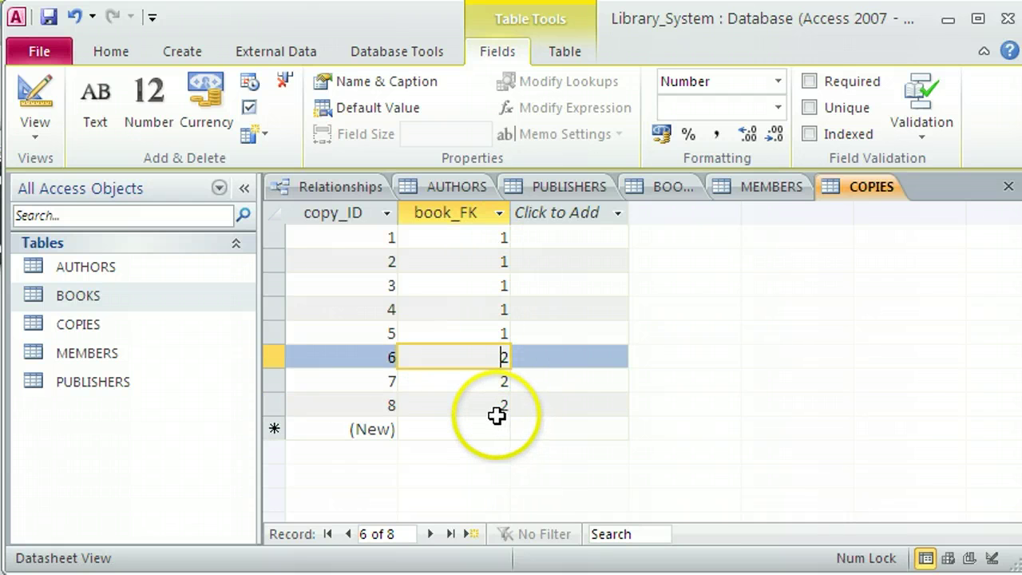
{"action": "left_click", "coordinate": [467, 338]}
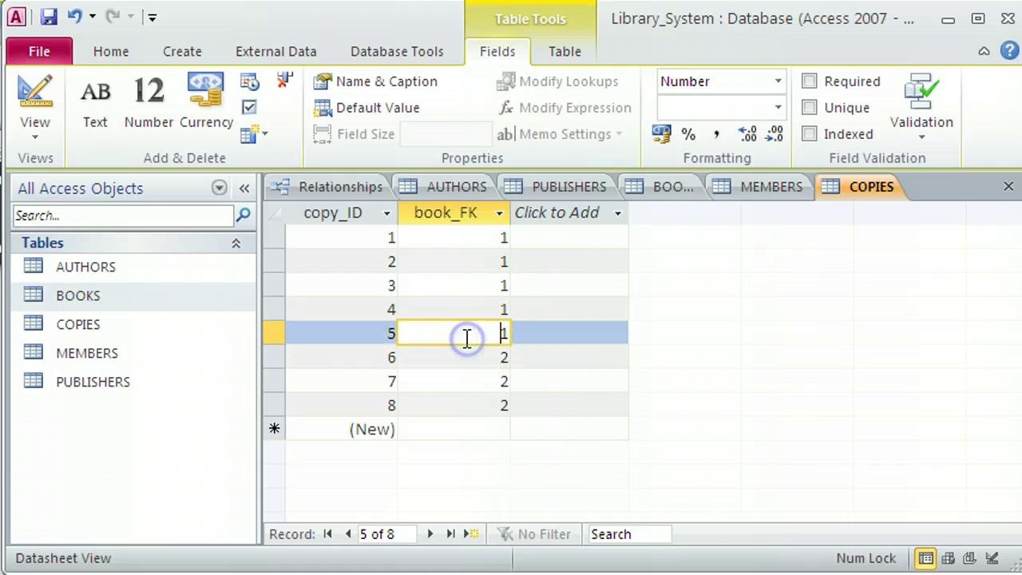
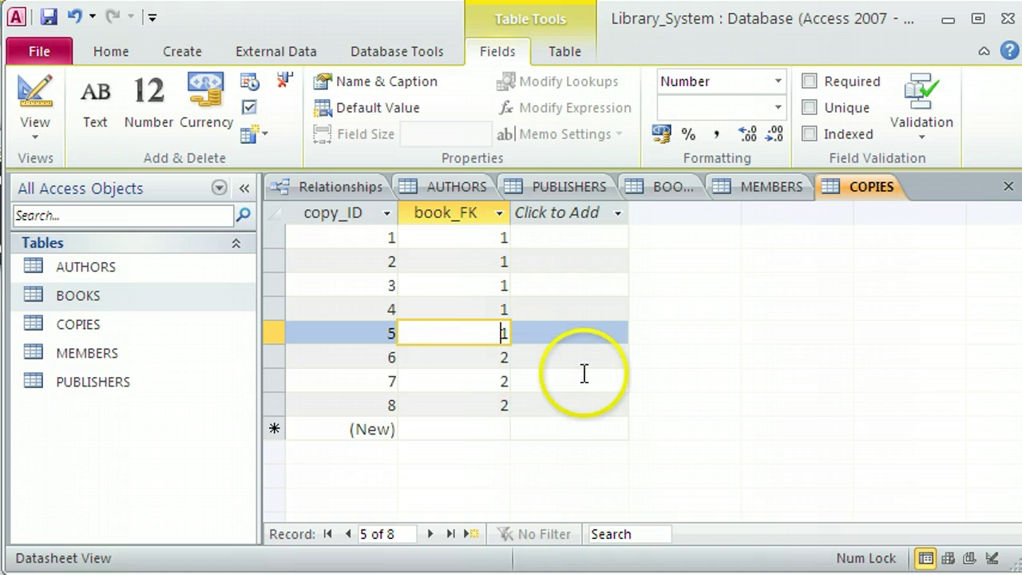
Save the COPIES records and close the COPIES and BOOKS datasheets.
{"action": "left_click", "coordinate": [49, 19]}
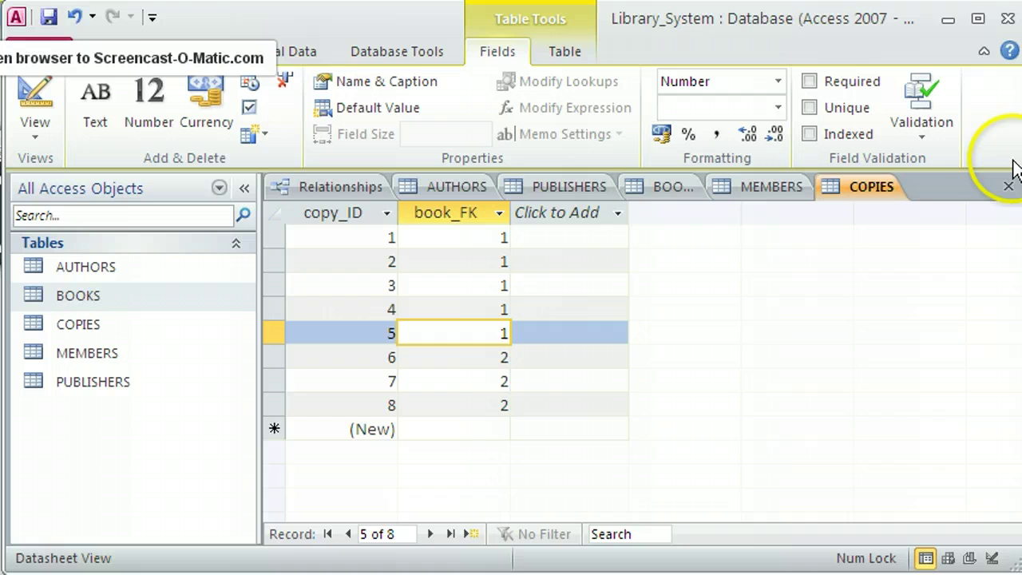
{"action": "left_click", "coordinate": [1009, 186]}
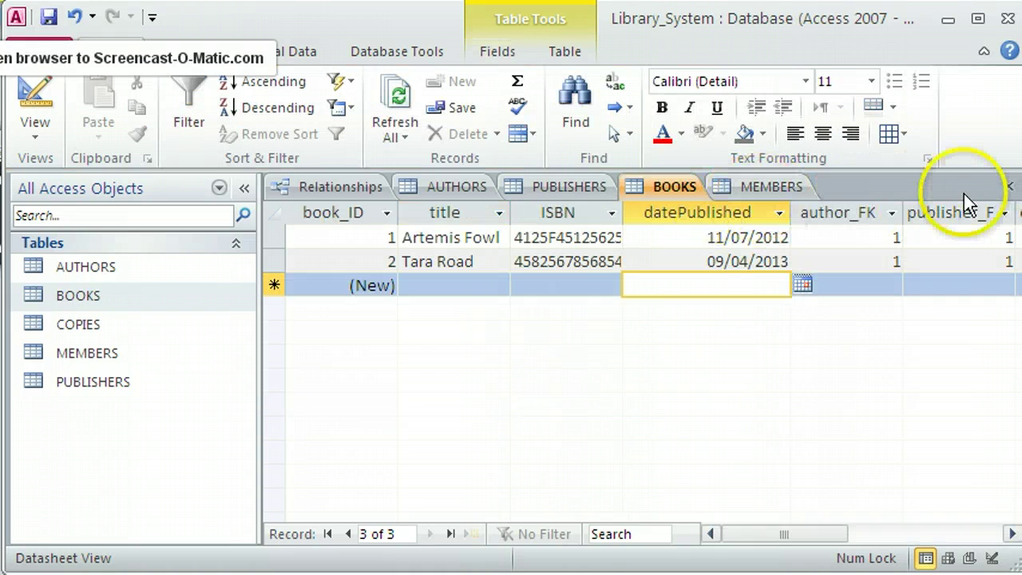
{"action": "left_click", "coordinate": [772, 262]}
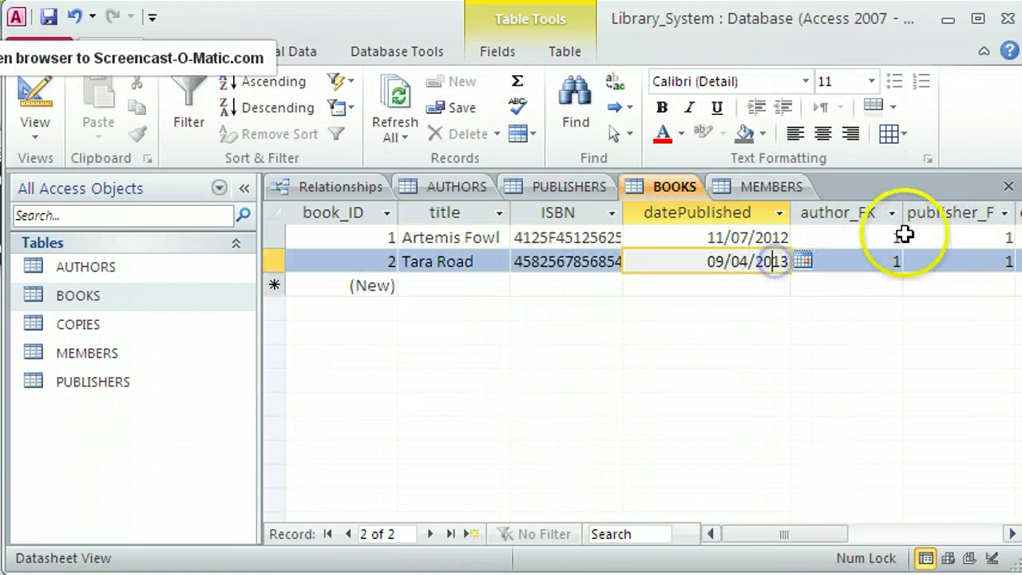
{"action": "left_click", "coordinate": [1008, 187]}
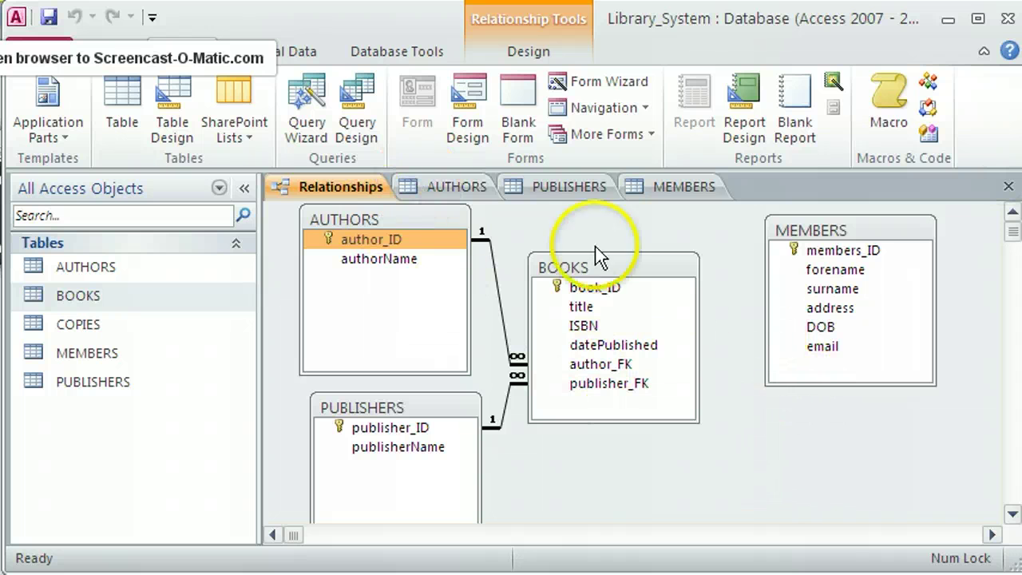
Add the COPIES table to the Relationships diagram, placed between BOOKS and MEMBERS.
{"action": "right_click", "coordinate": [768, 432]}
{"action": "left_click", "coordinate": [810, 444]}
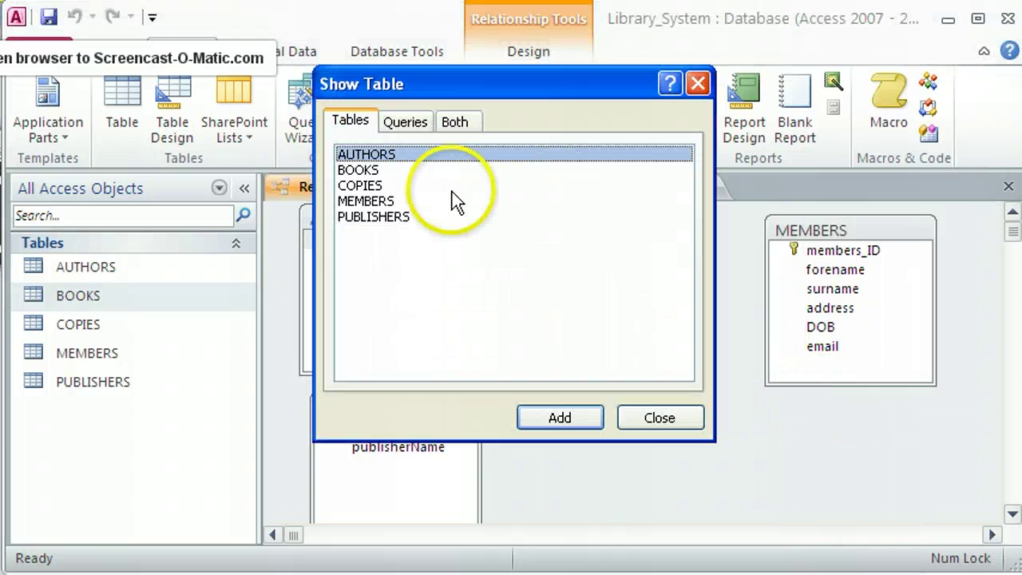
{"action": "left_click", "coordinate": [366, 185]}
{"action": "left_click", "coordinate": [573, 418]}
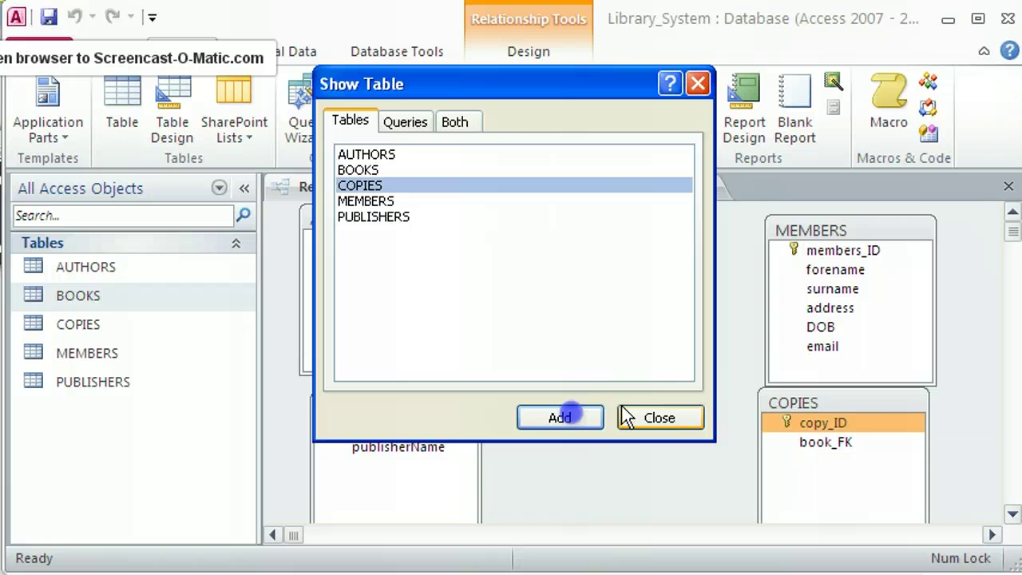
{"action": "left_click", "coordinate": [658, 418]}
{"action": "left_click_drag", "start_coordinate": [775, 403], "coordinate": [717, 404]}
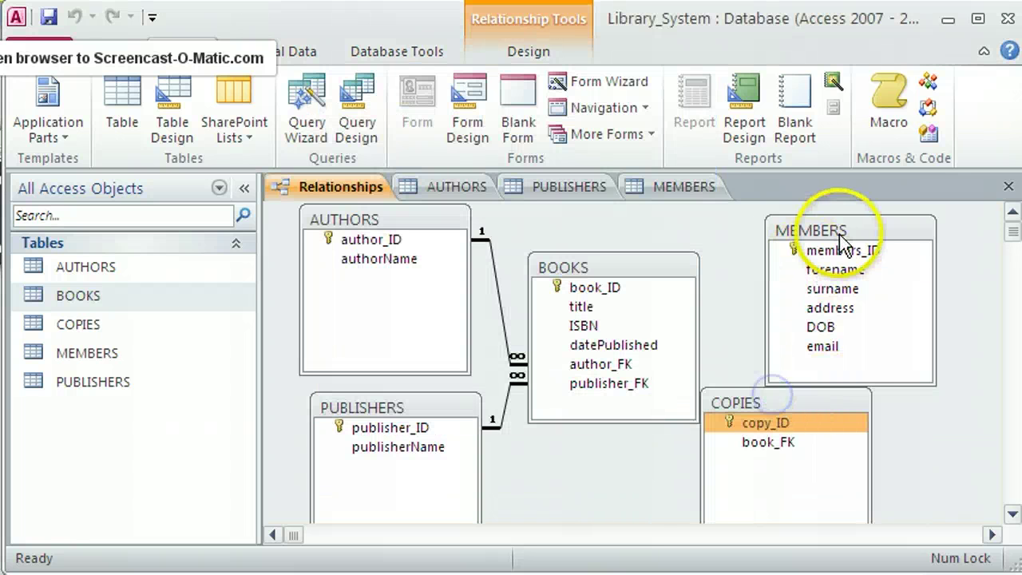
{"action": "left_click_drag", "start_coordinate": [849, 228], "coordinate": [990, 255]}
{"action": "left_click_drag", "start_coordinate": [807, 403], "coordinate": [826, 302]}
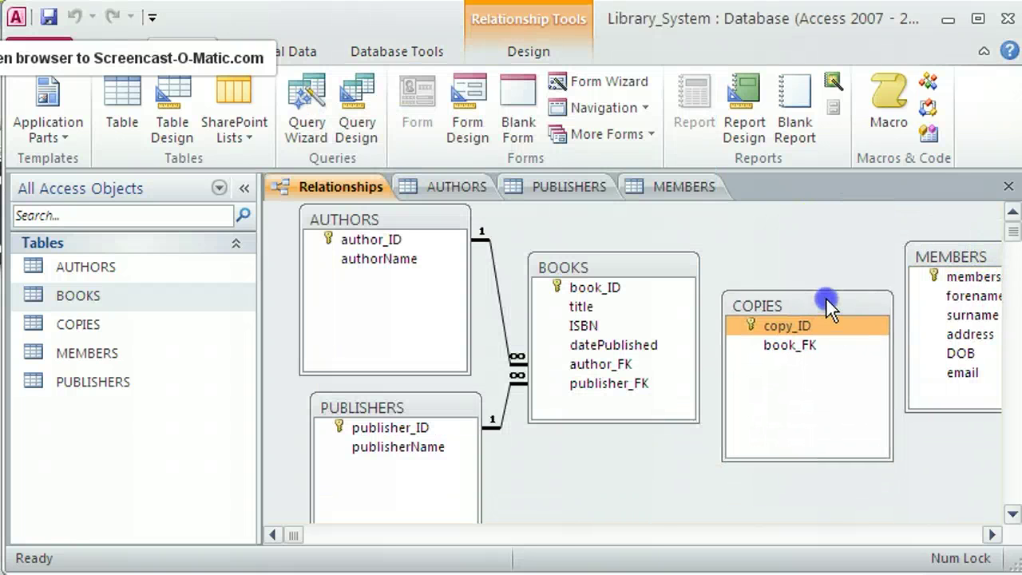
Link BOOKS book_ID to COPIES book_FK with referential integrity enforced.
{"action": "left_click", "coordinate": [649, 333]}
{"action": "left_click_drag", "start_coordinate": [618, 280], "coordinate": [790, 353]}
{"action": "left_click", "coordinate": [656, 264]}
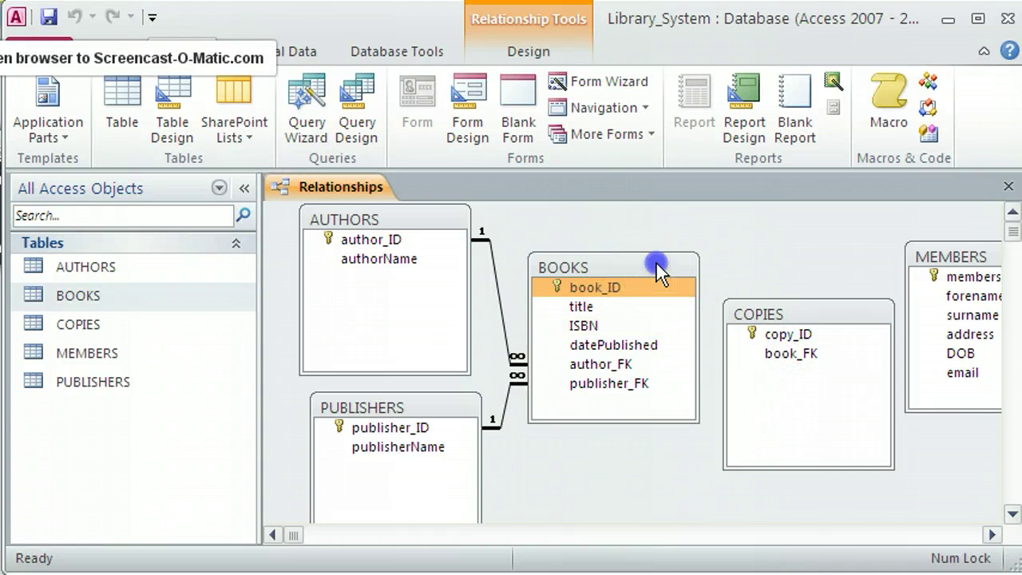
{"action": "left_click_drag", "start_coordinate": [783, 316], "coordinate": [773, 304]}
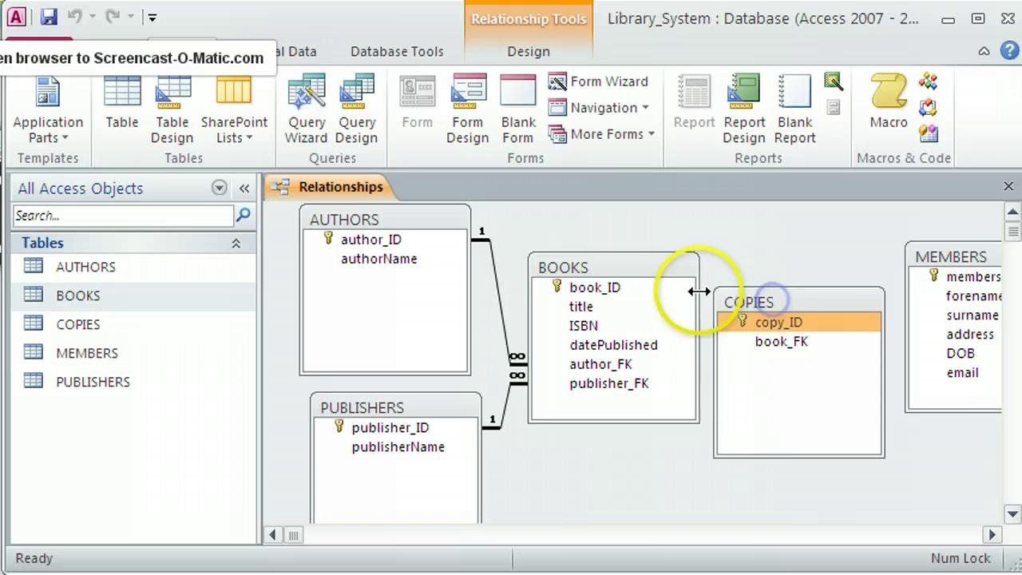
{"action": "left_click_drag", "start_coordinate": [651, 270], "coordinate": [801, 347]}
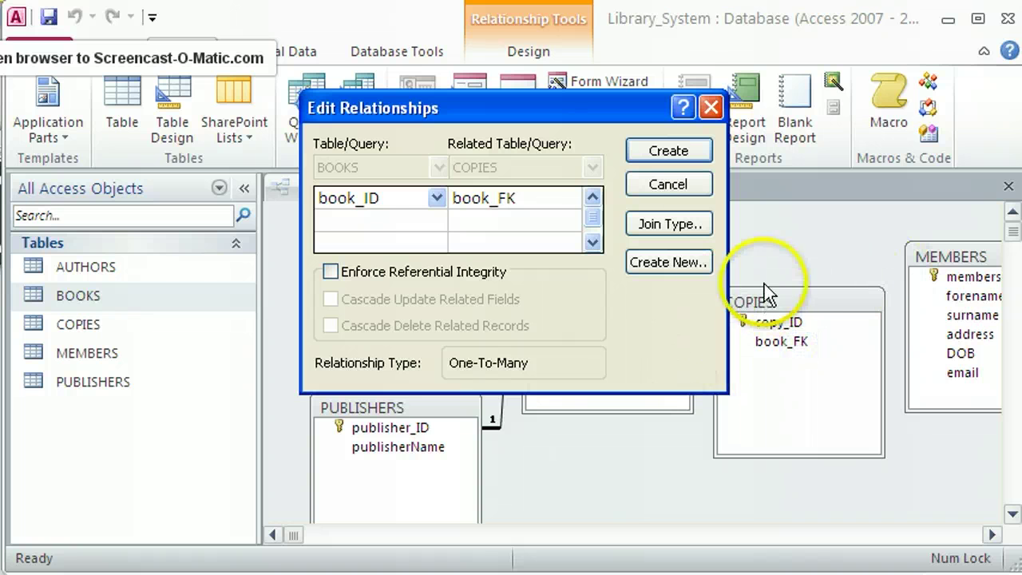
{"action": "left_click", "coordinate": [404, 271]}
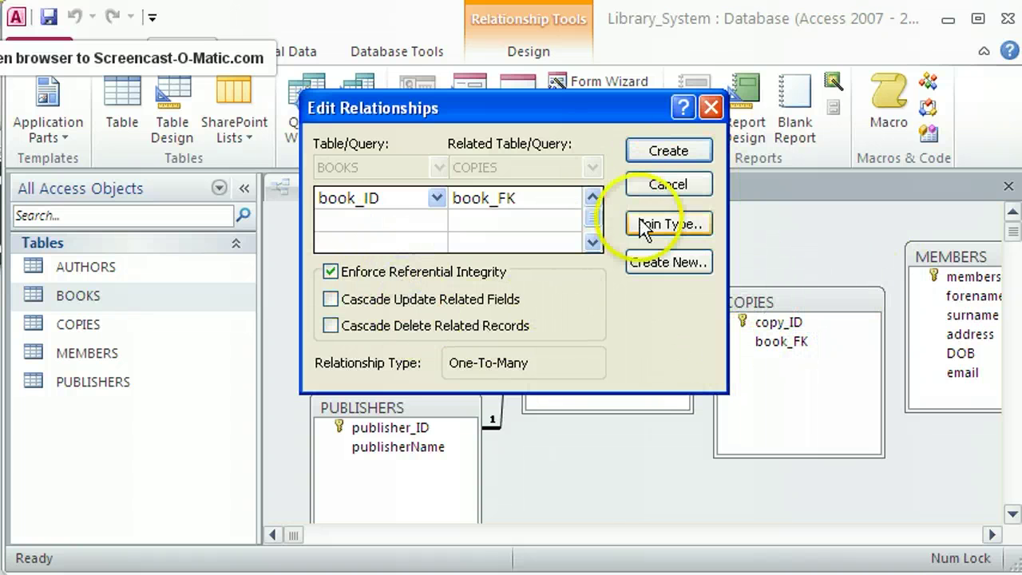
{"action": "left_click", "coordinate": [682, 153]}
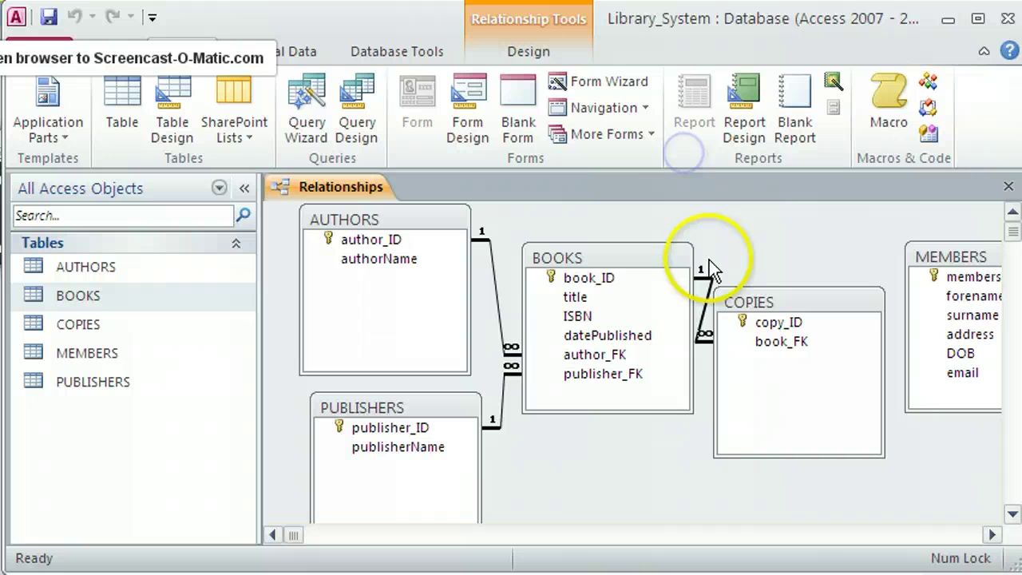
{"action": "left_click_drag", "start_coordinate": [760, 288], "coordinate": [772, 289]}
{"action": "left_click_drag", "start_coordinate": [646, 252], "coordinate": [648, 258]}
{"action": "left_click", "coordinate": [789, 286]}
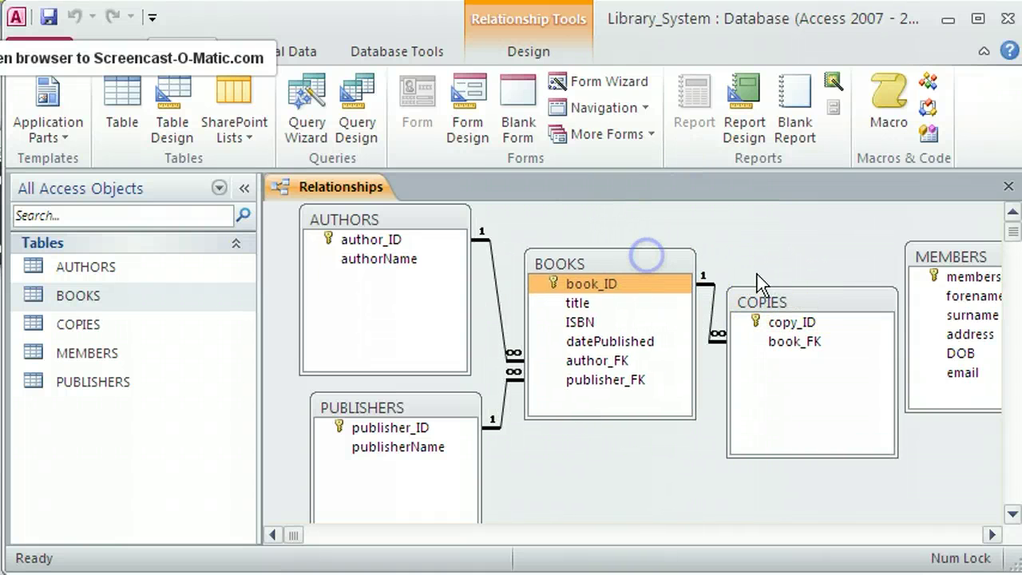
Check the linked copies of Artemis Fowl and Tara Road in the BOOKS datasheet, then close it.
{"action": "double_click", "coordinate": [77, 297]}
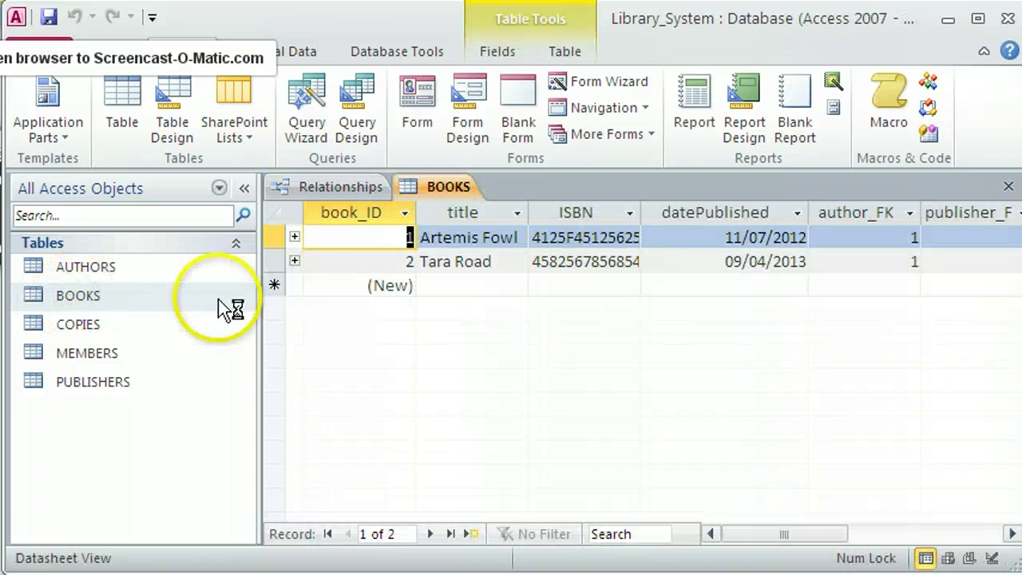
{"action": "left_click", "coordinate": [294, 238]}
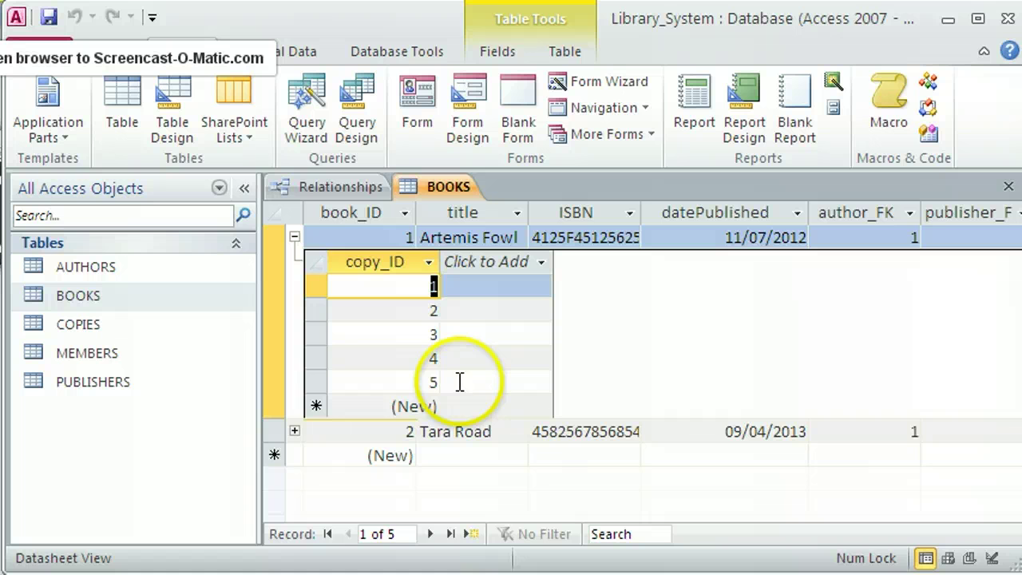
{"action": "left_click", "coordinate": [294, 431]}
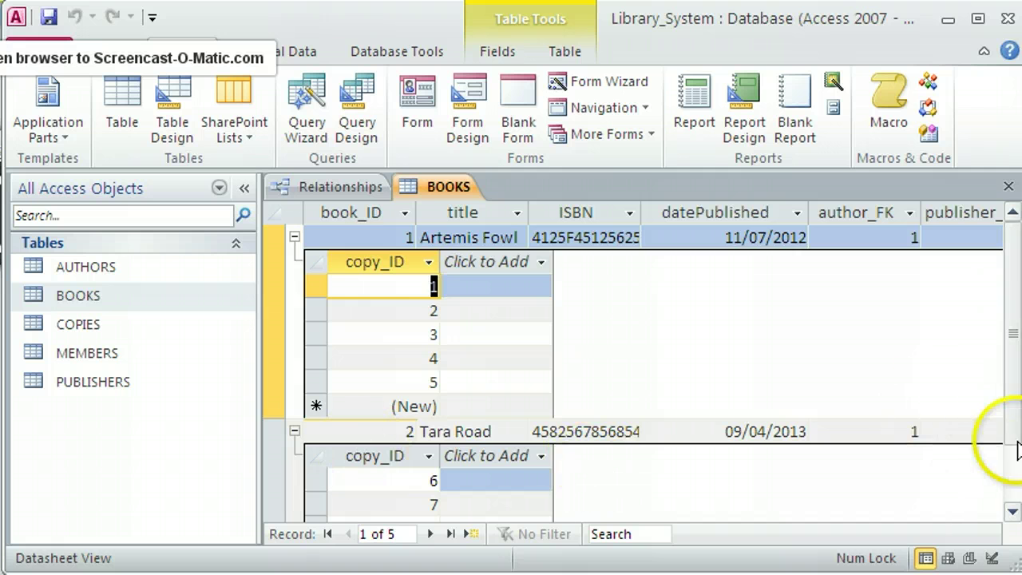
{"action": "left_click_drag", "start_coordinate": [1015, 410], "coordinate": [1011, 456]}
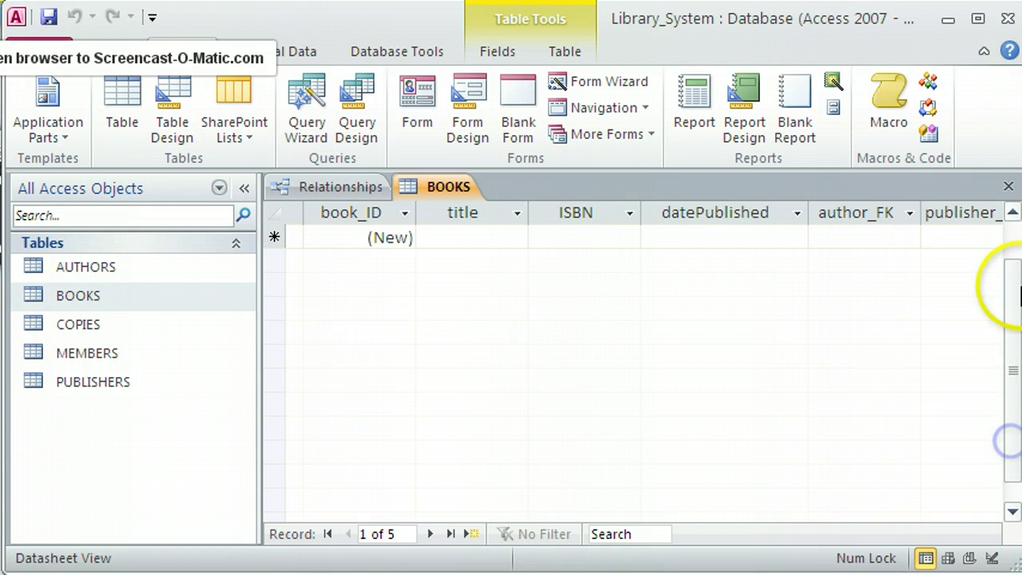
{"action": "left_click", "coordinate": [1011, 218]}
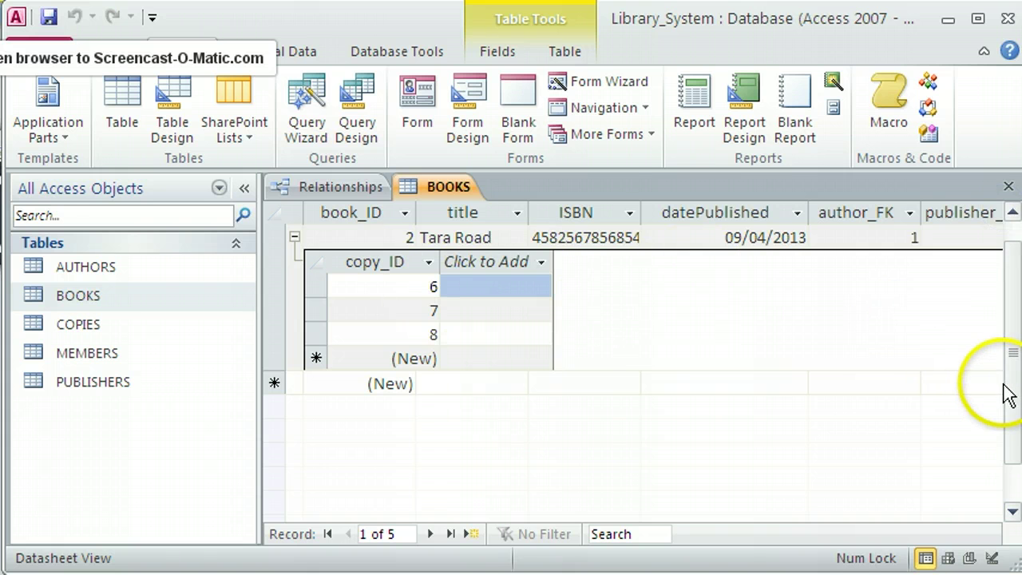
{"action": "left_click_drag", "start_coordinate": [1004, 392], "coordinate": [1005, 300]}
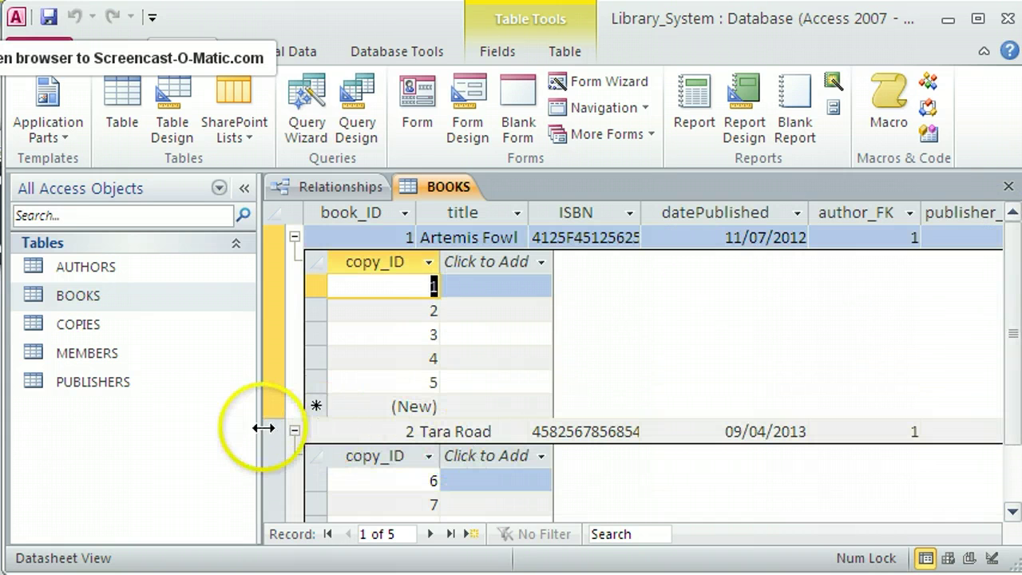
{"action": "left_click", "coordinate": [294, 431]}
{"action": "left_click", "coordinate": [293, 236]}
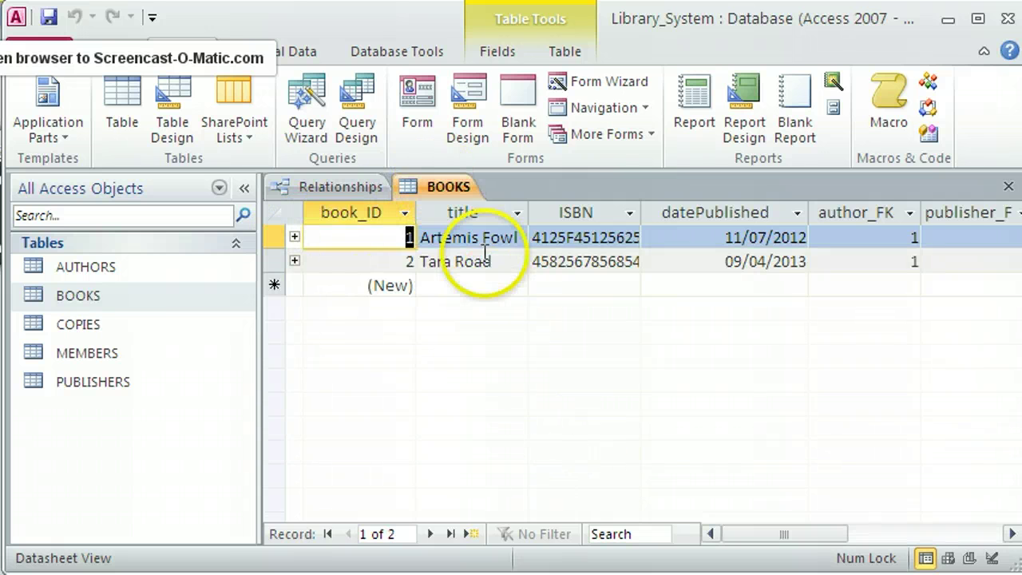
{"action": "left_click", "coordinate": [448, 190]}
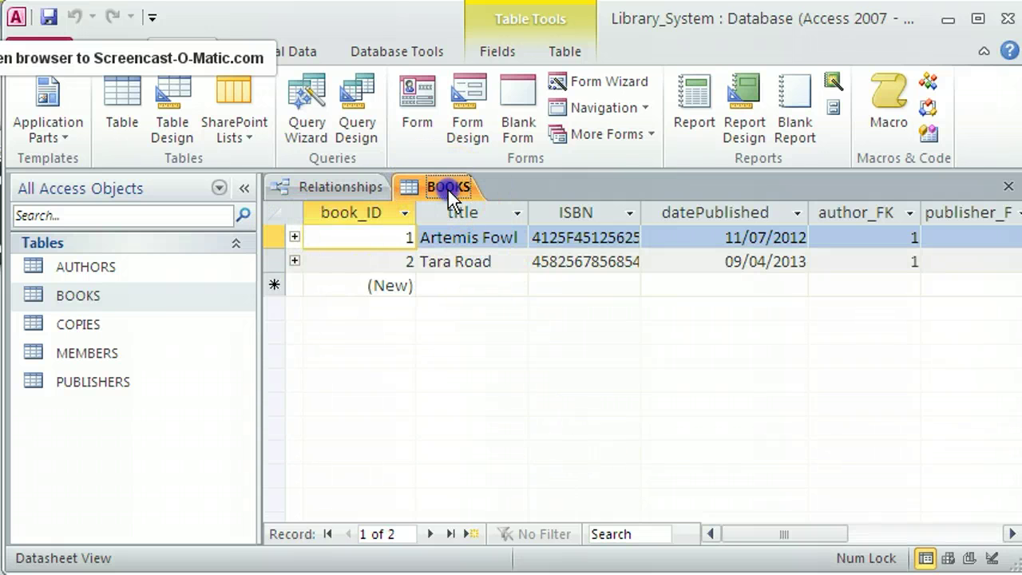
{"action": "left_click", "coordinate": [1007, 186]}
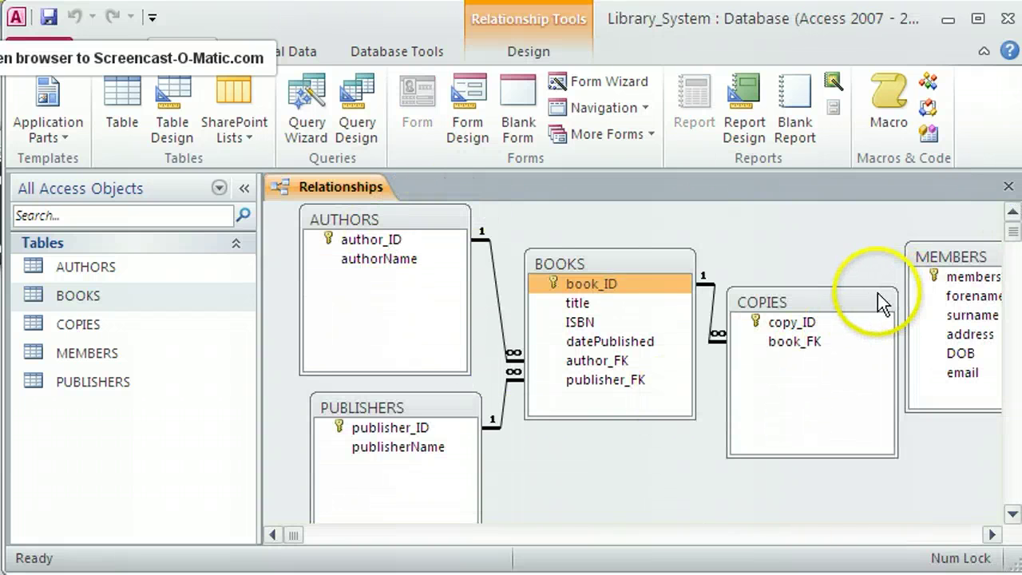
Shift the COPIES and BOOKS field lists left and drop MEMBERS lower in the diagram.
{"action": "left_click_drag", "start_coordinate": [866, 296], "coordinate": [846, 330]}
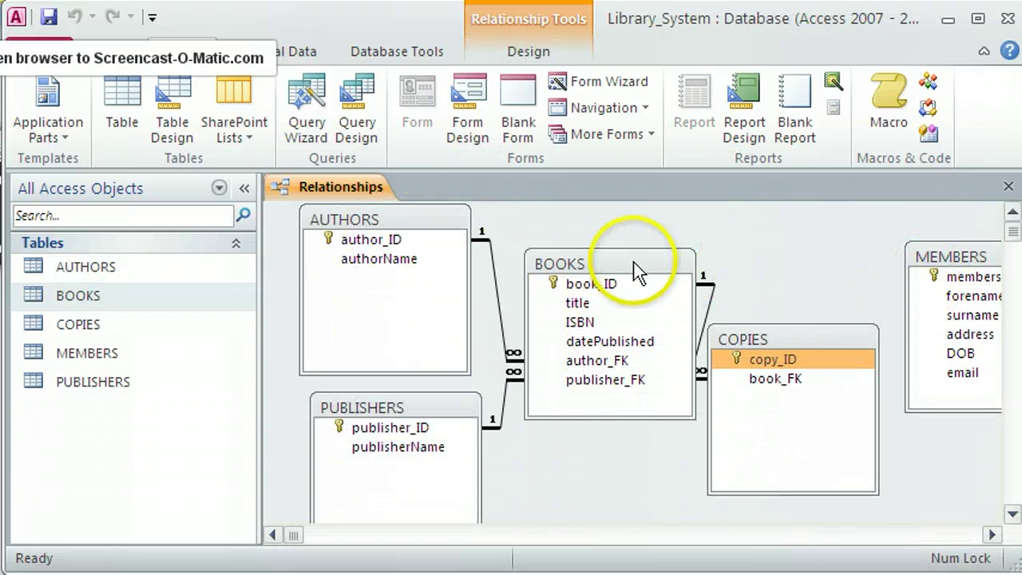
{"action": "left_click_drag", "start_coordinate": [636, 267], "coordinate": [609, 267]}
{"action": "left_click_drag", "start_coordinate": [762, 339], "coordinate": [736, 340]}
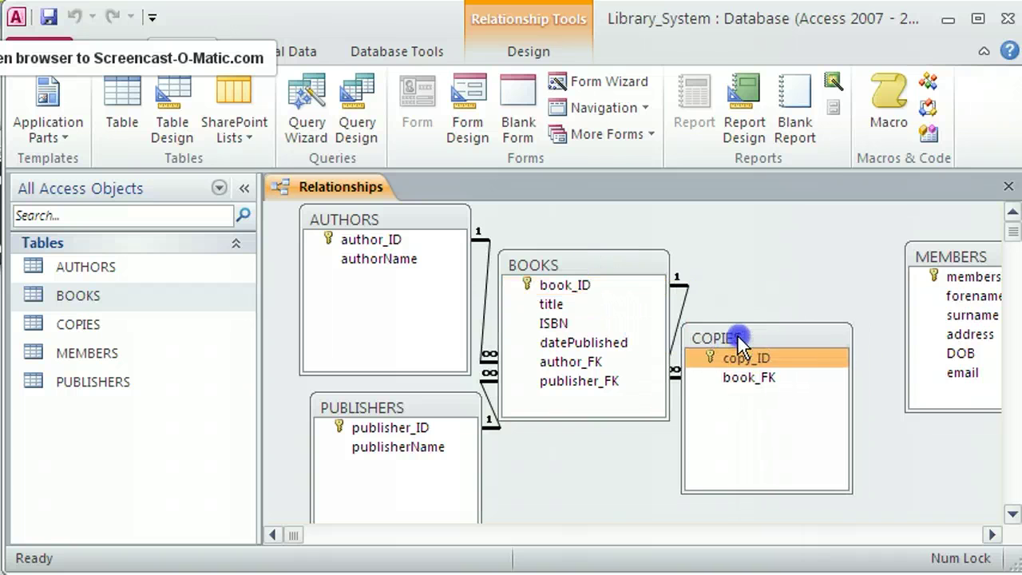
{"action": "left_click_drag", "start_coordinate": [956, 256], "coordinate": [963, 298]}
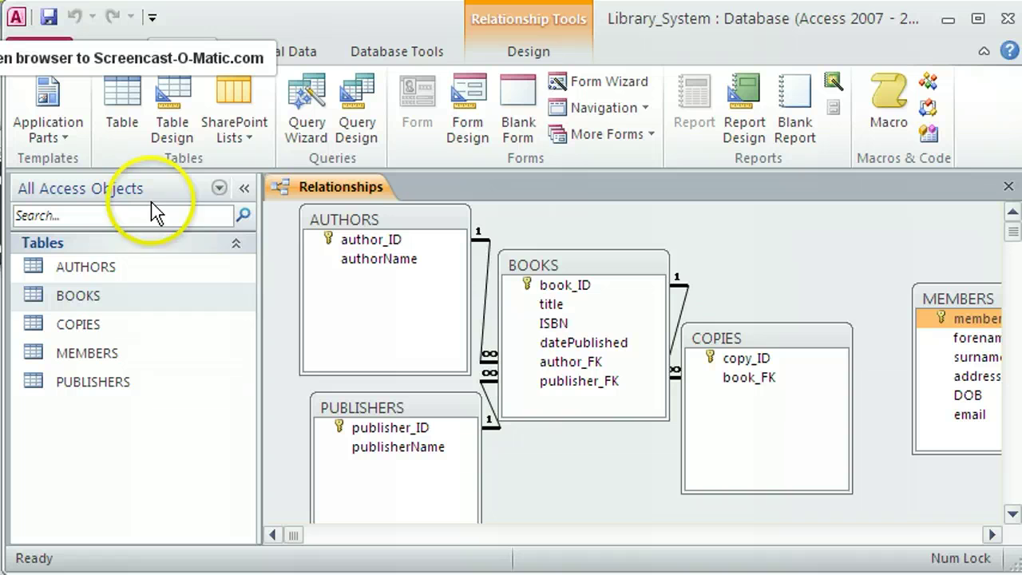
Create a new blank table and rename its ID field to loan_ID.
{"action": "left_click", "coordinate": [130, 103]}
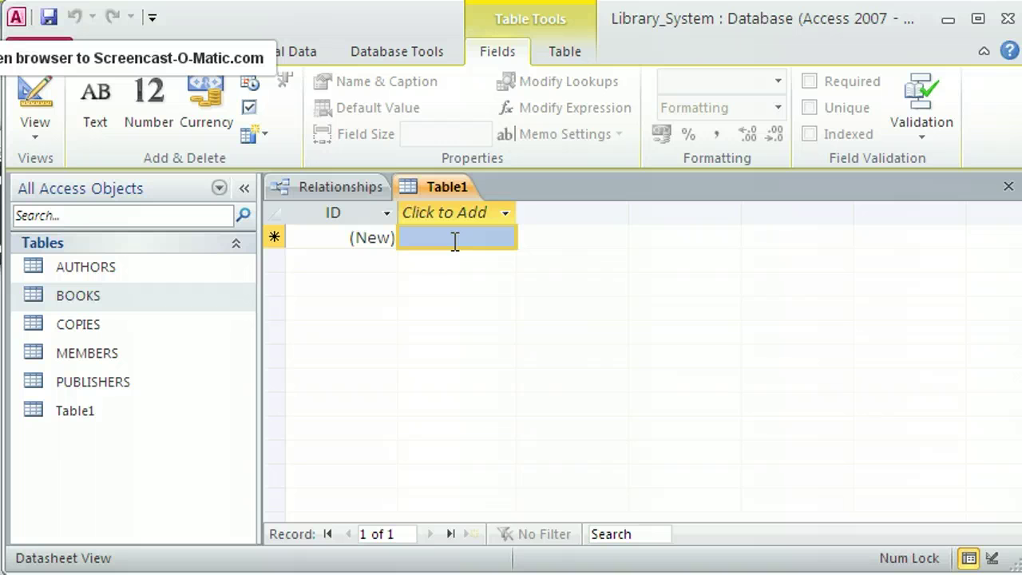
{"action": "double_click", "coordinate": [334, 213]}
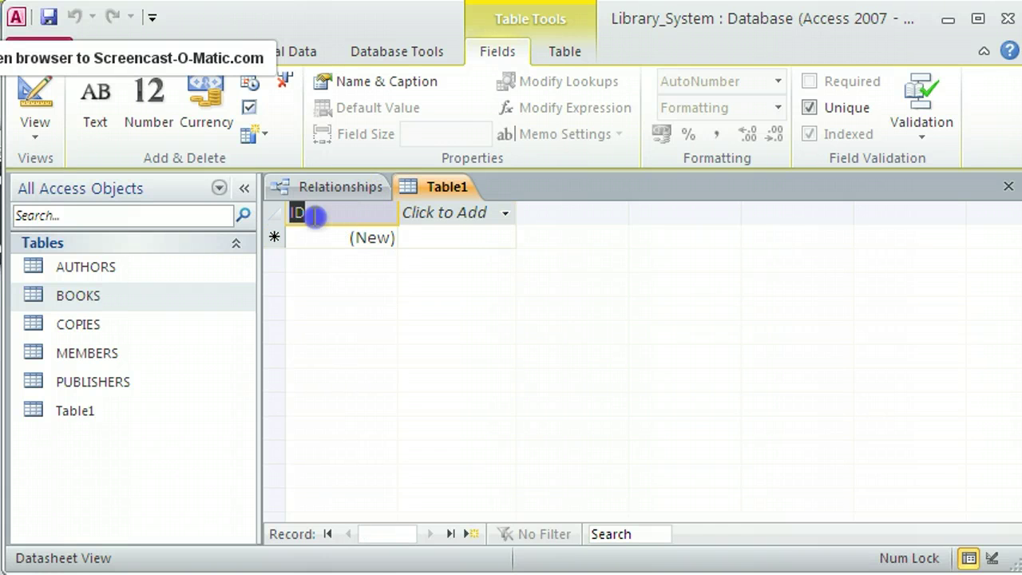
{"action": "left_click", "coordinate": [308, 213]}
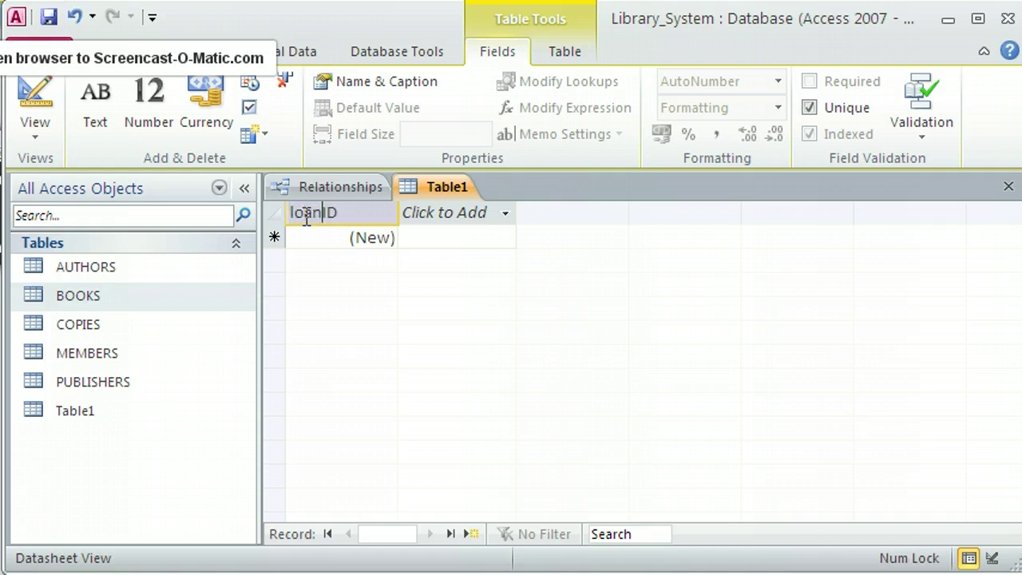
{"action": "left_click", "coordinate": [449, 214]}
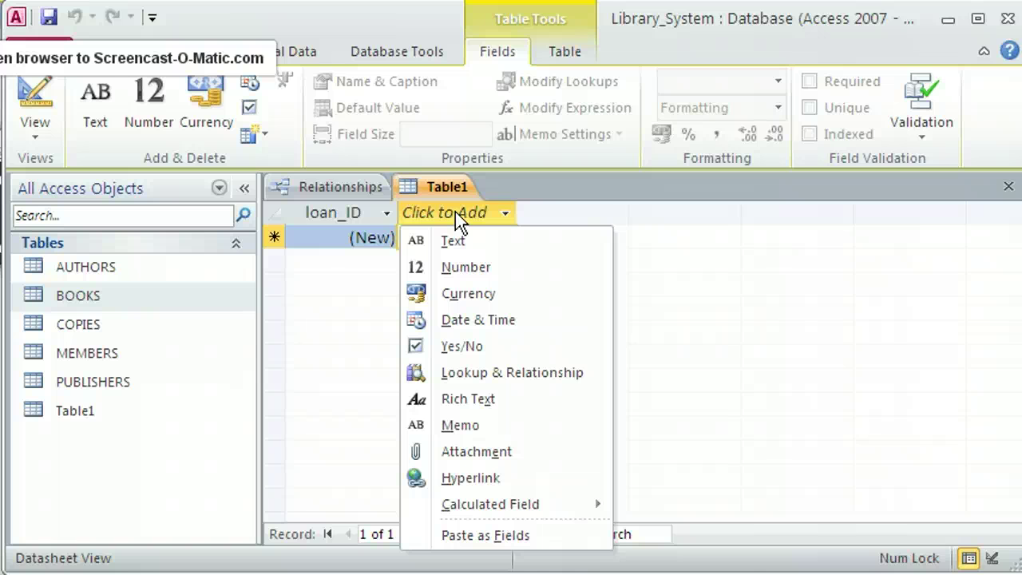
Add Number fields named copy_FK and member_FK.
{"action": "left_click", "coordinate": [471, 270]}
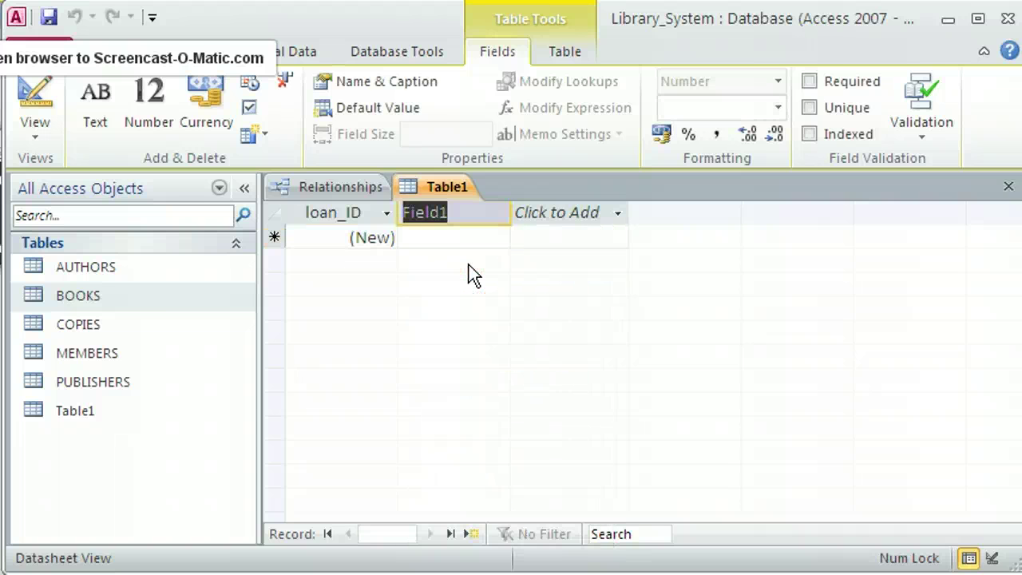
{"action": "type", "text": "CO"}
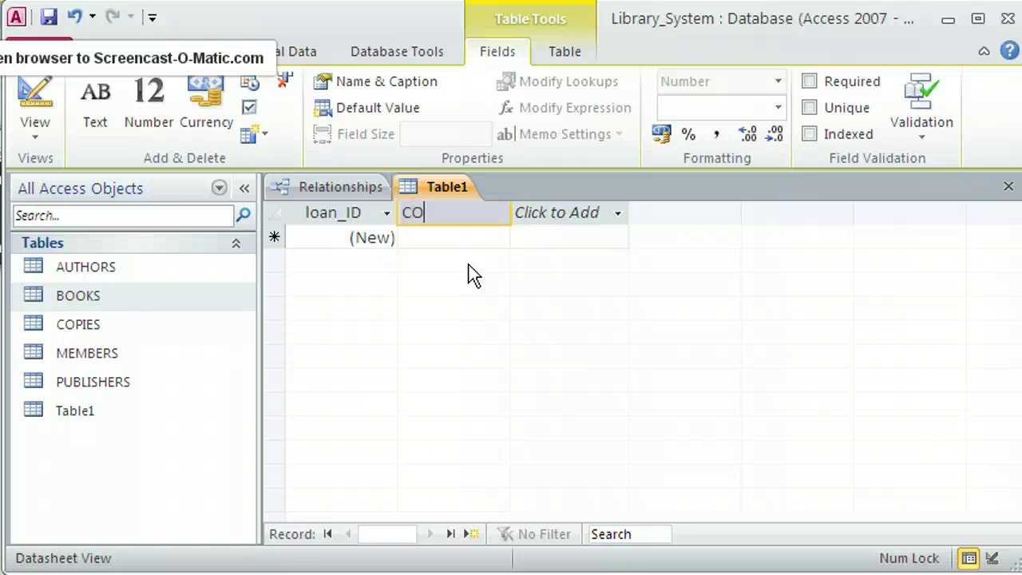
{"action": "left_click", "coordinate": [434, 216]}
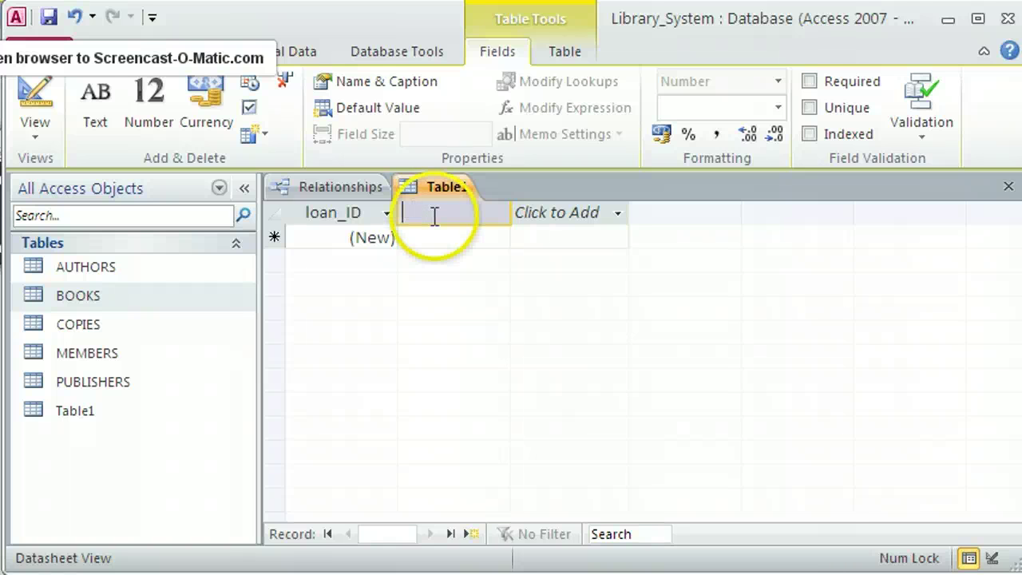
{"action": "type", "text": "copy_FK"}
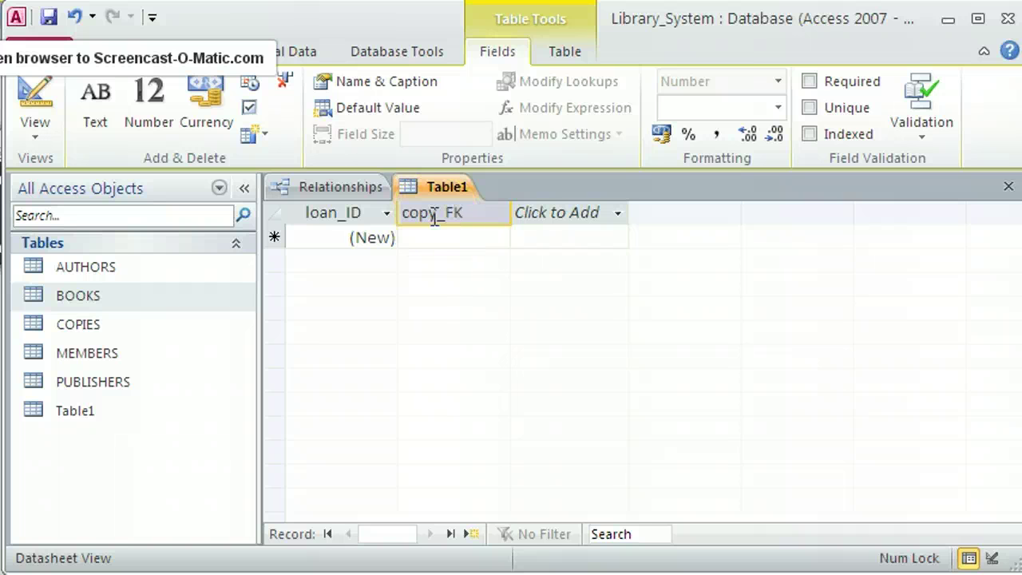
{"action": "left_click", "coordinate": [445, 235]}
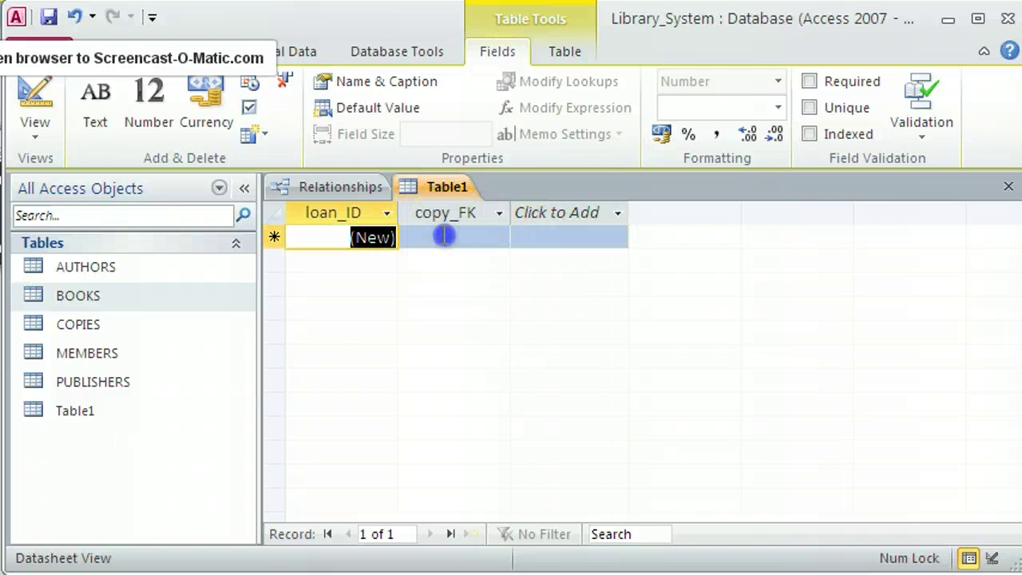
{"action": "left_click", "coordinate": [544, 212]}
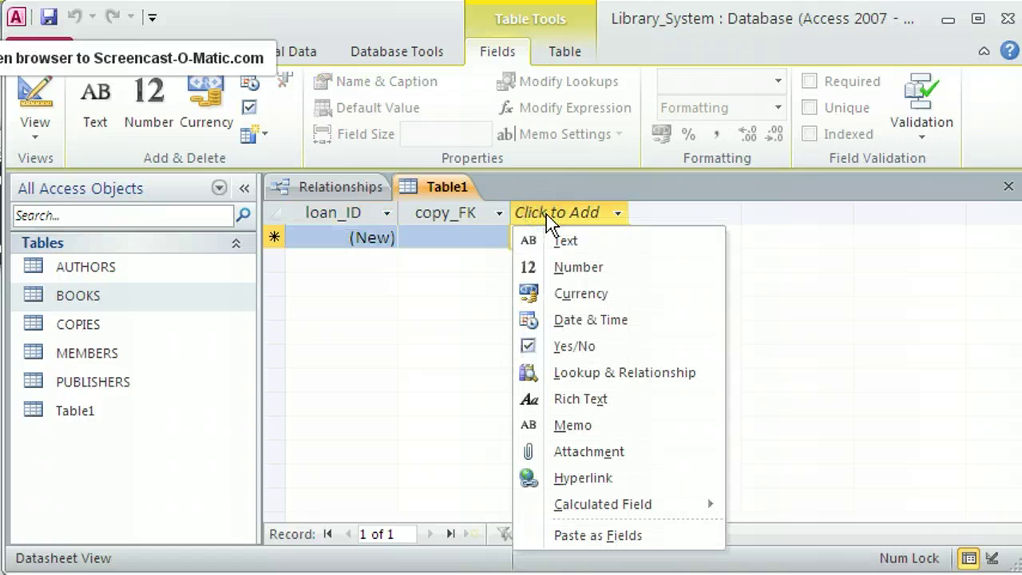
{"action": "left_click_drag", "start_coordinate": [546, 214], "coordinate": [575, 270]}
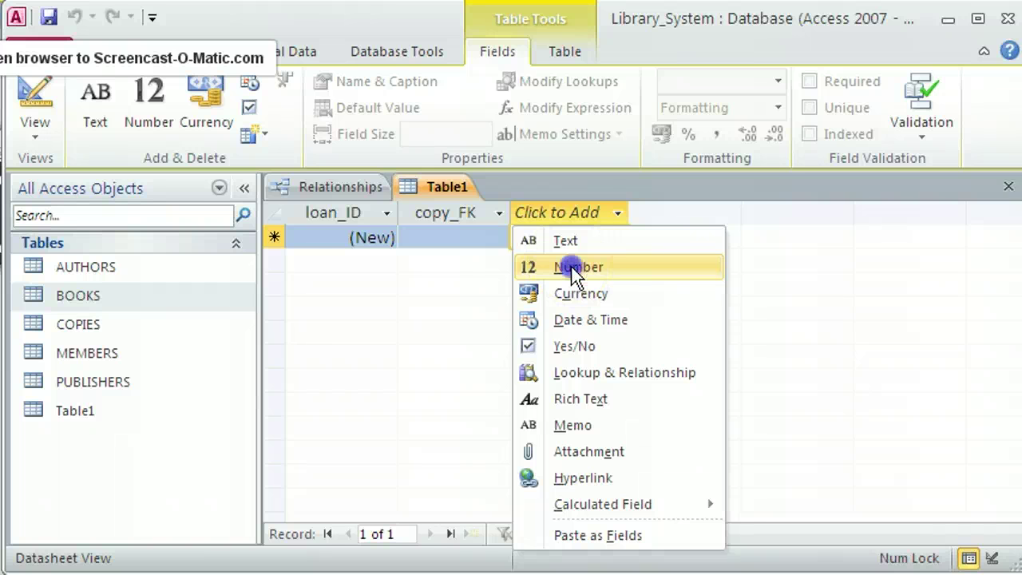
{"action": "left_click", "coordinate": [573, 268]}
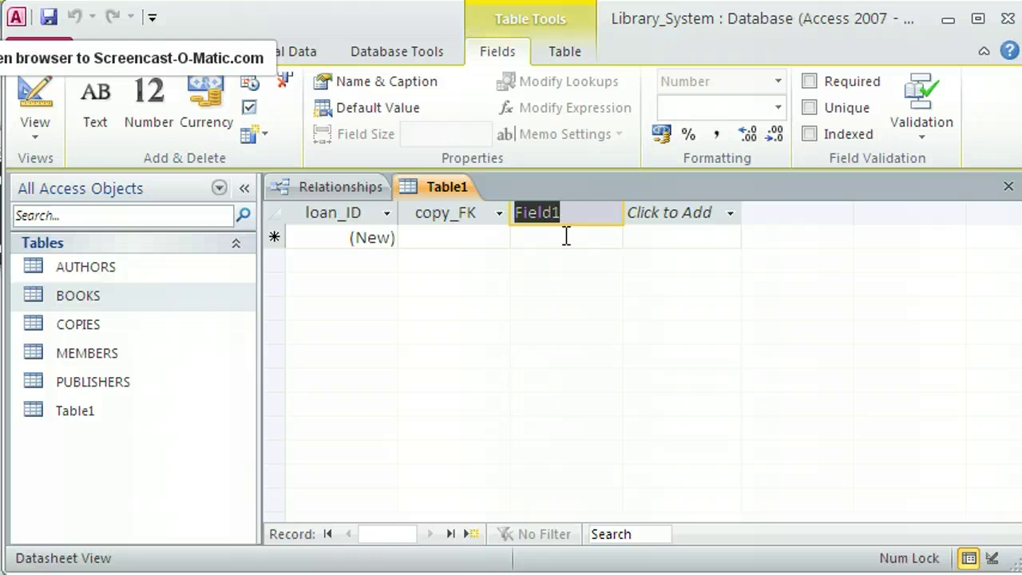
{"action": "type", "text": "member_FK"}
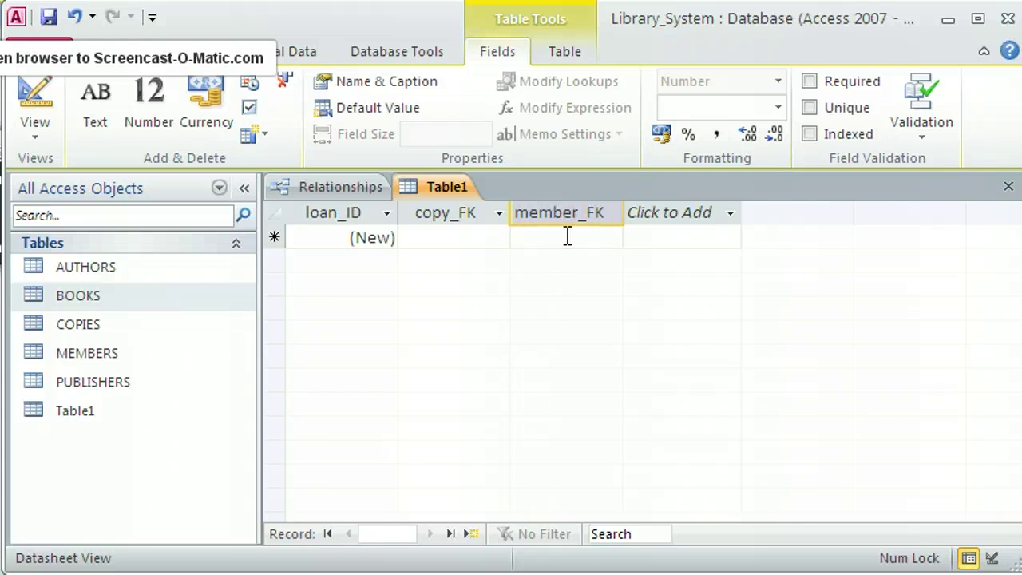
{"action": "left_click", "coordinate": [650, 240]}
Add Date & Time fields named dateOut and dateExpected.
{"action": "left_click", "coordinate": [679, 214]}
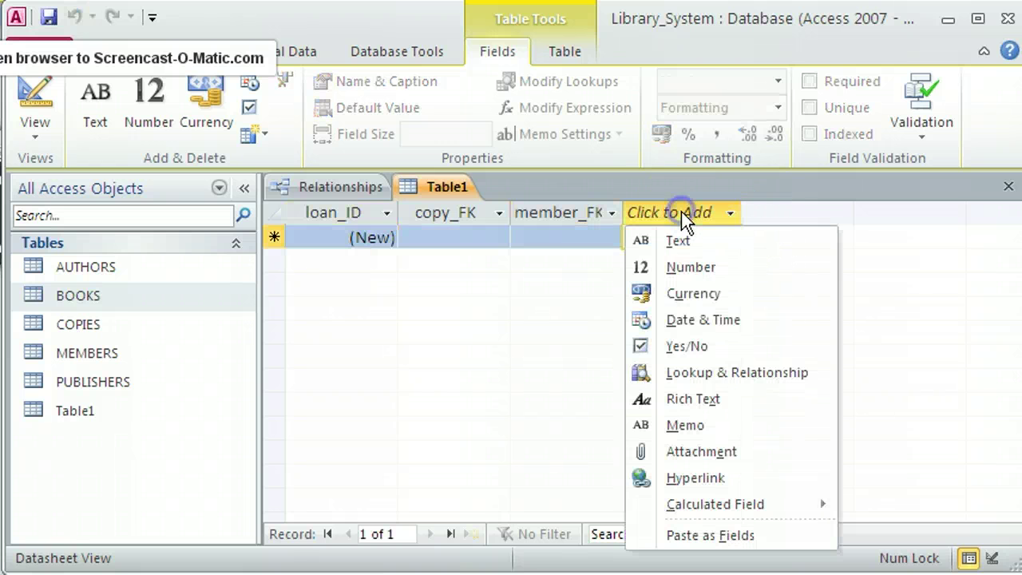
{"action": "left_click", "coordinate": [707, 321]}
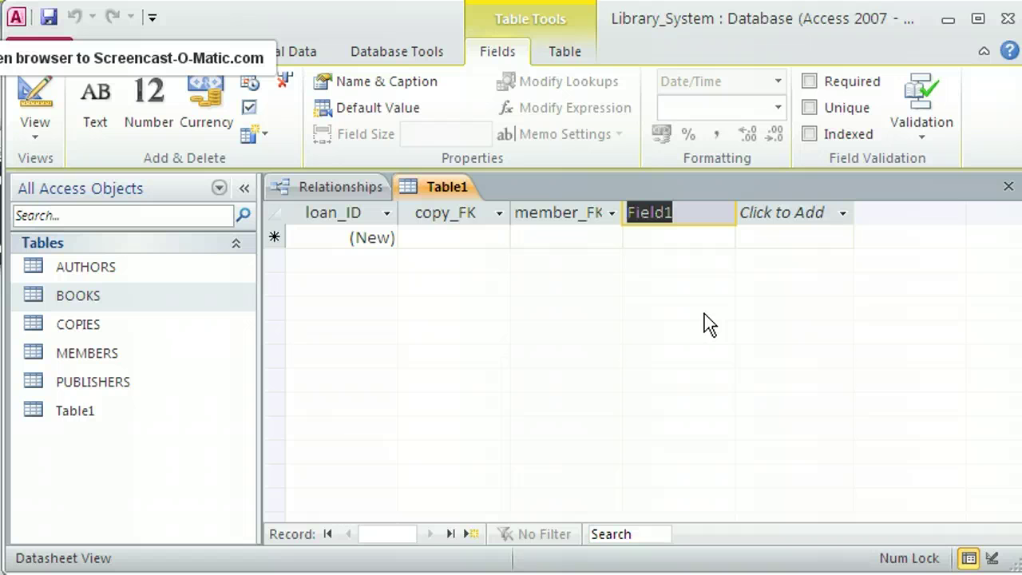
{"action": "type", "text": "date"}
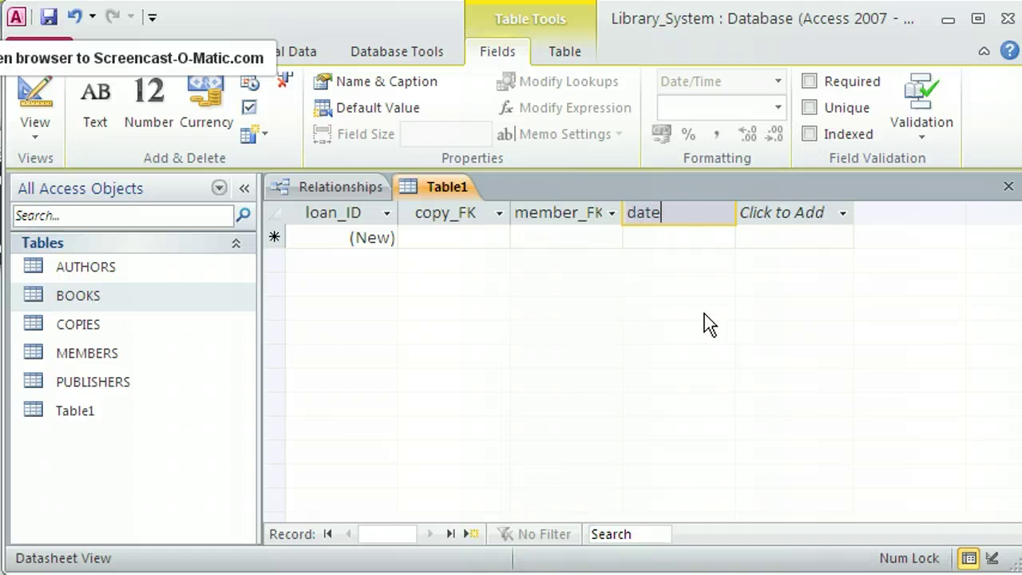
{"action": "type", "text": "Out"}
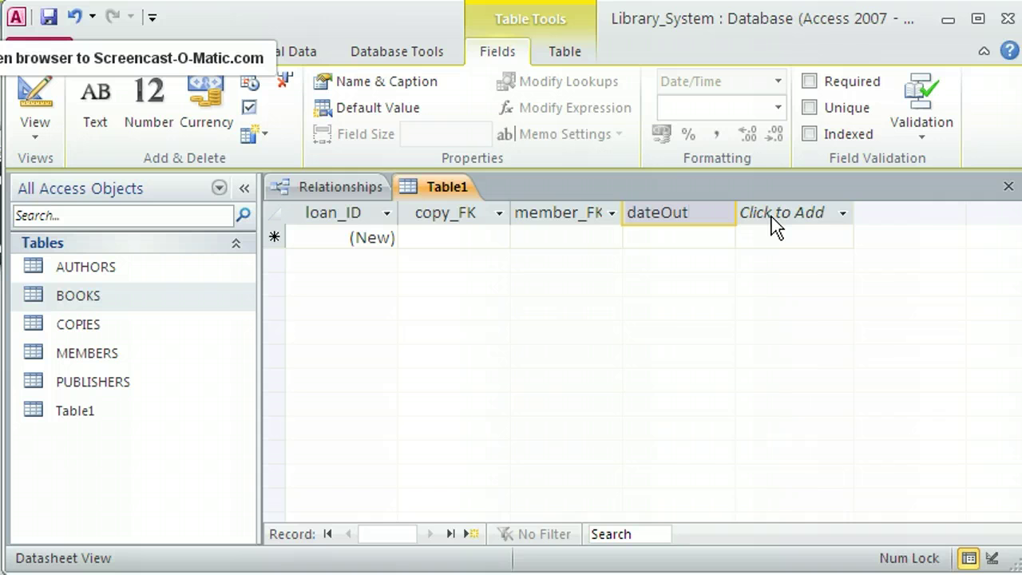
{"action": "left_click", "coordinate": [772, 215]}
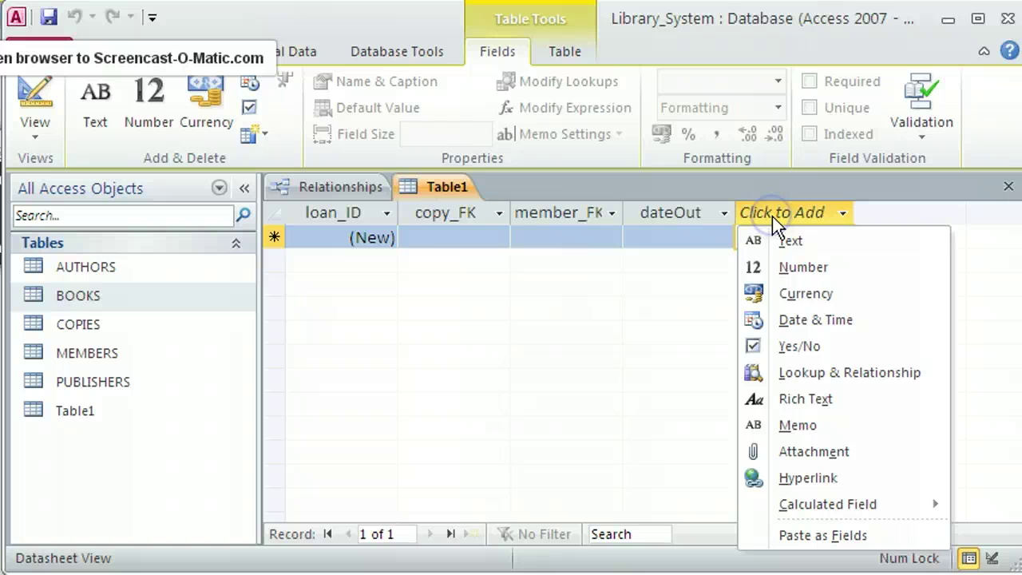
{"action": "left_click", "coordinate": [796, 327]}
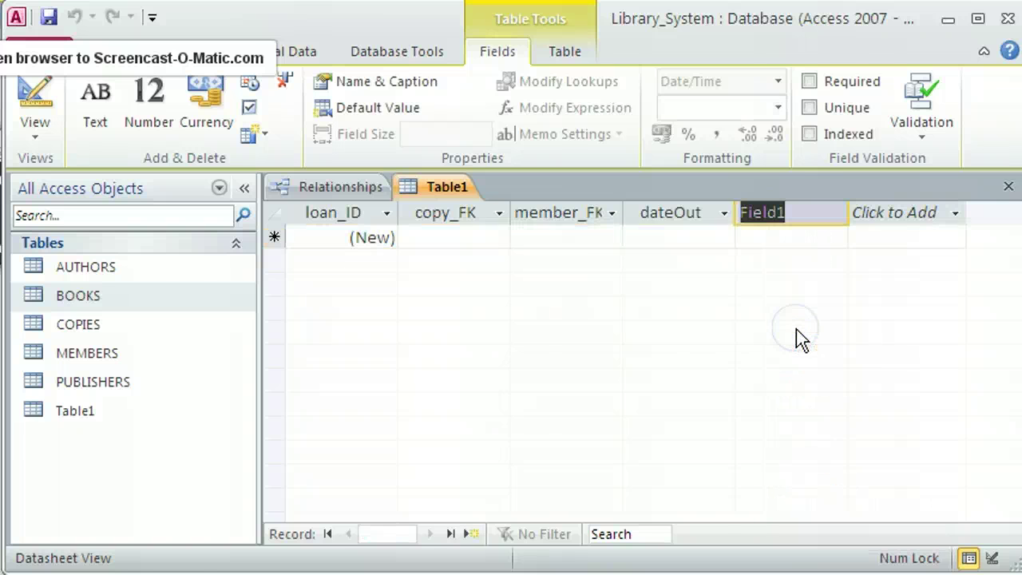
{"action": "type", "text": "date"}
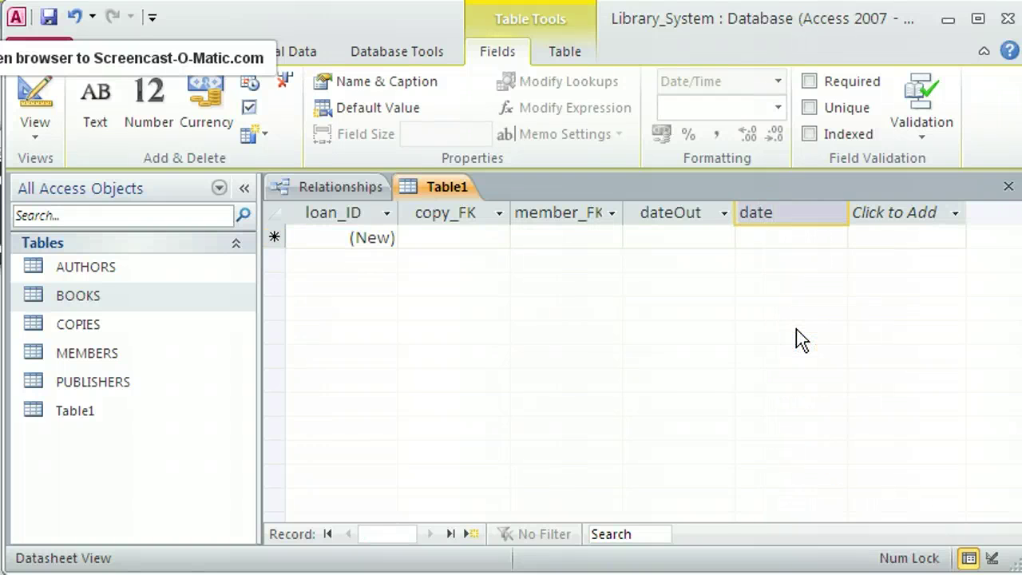
{"action": "type", "text": "Expected"}
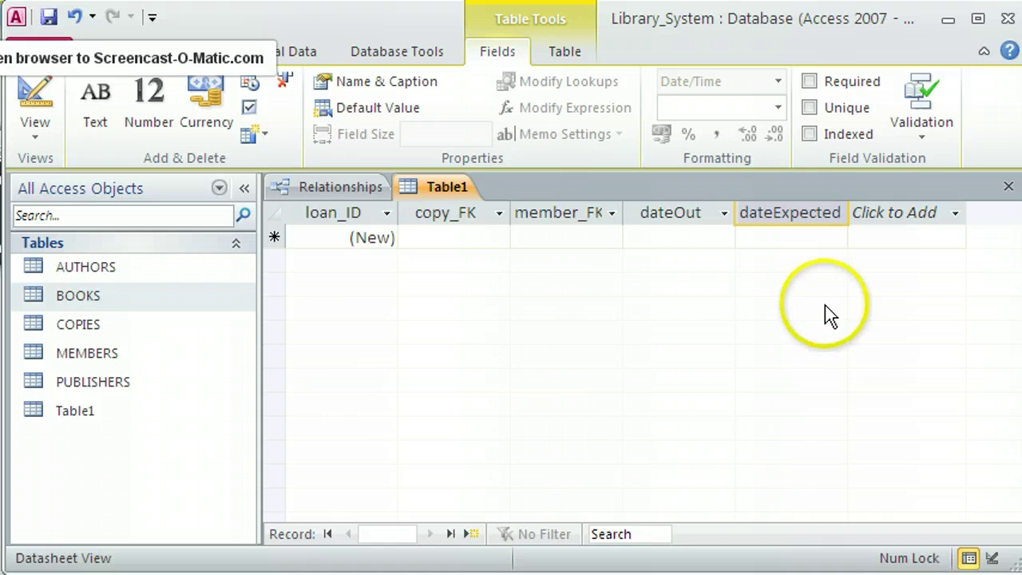
{"action": "left_click", "coordinate": [899, 221]}
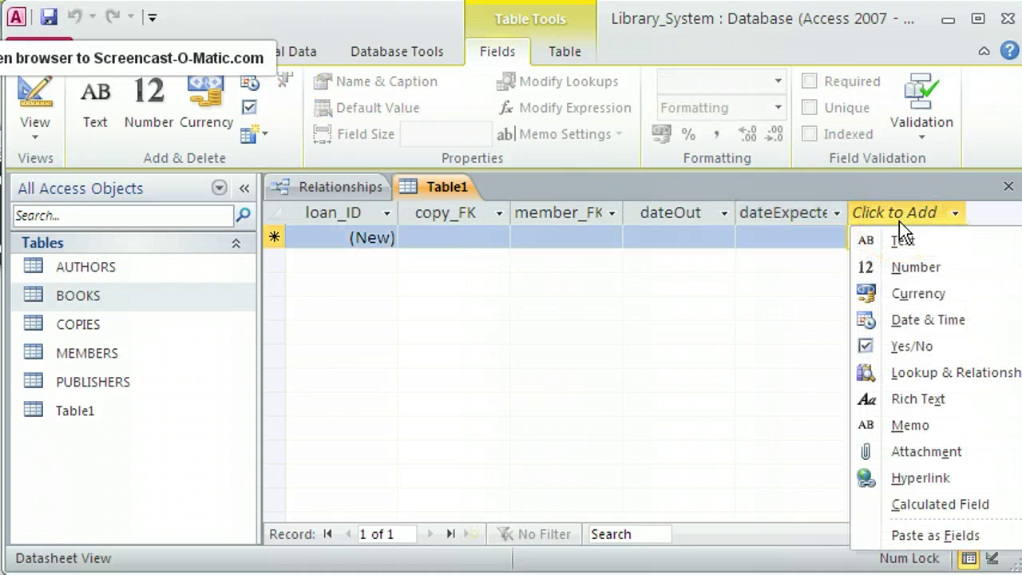
Delete the accidentally added Attachment field from Table1.
{"action": "key", "text": "a"}
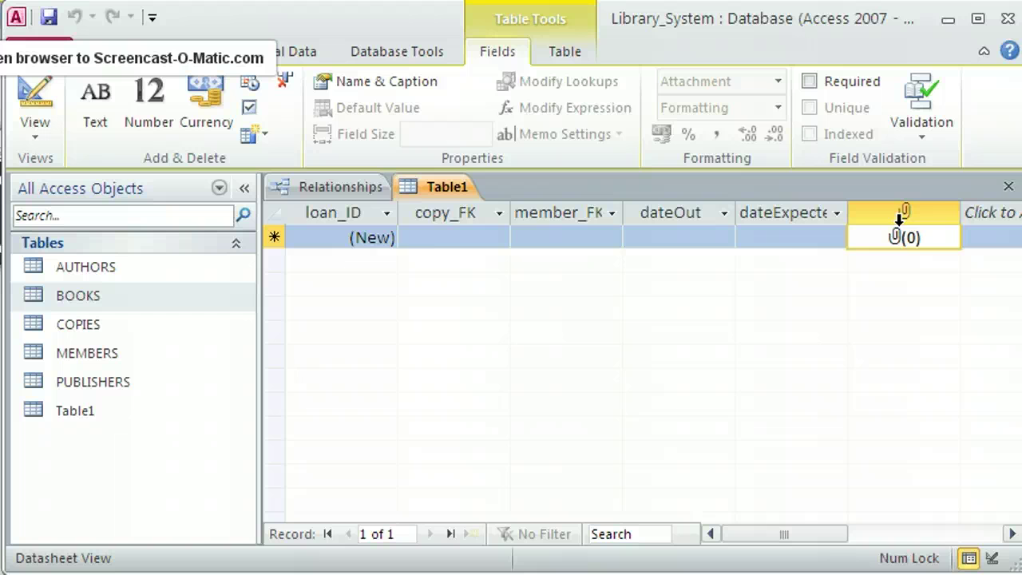
{"action": "left_click", "coordinate": [899, 219]}
{"action": "right_click", "coordinate": [892, 214]}
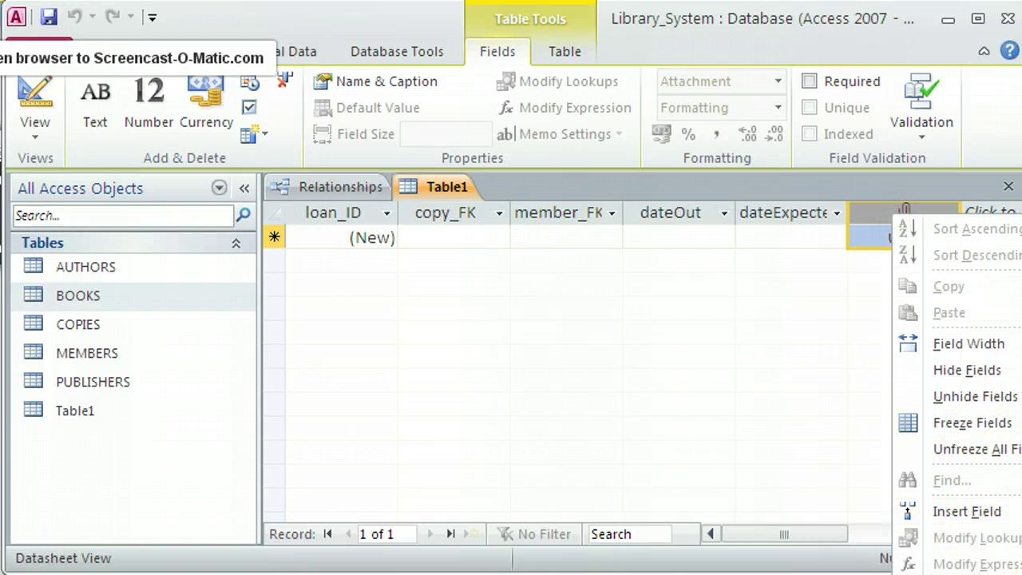
{"action": "key", "text": "l"}
Add a Date & Time field named returnDate after dateExpected.
{"action": "left_click", "coordinate": [897, 220]}
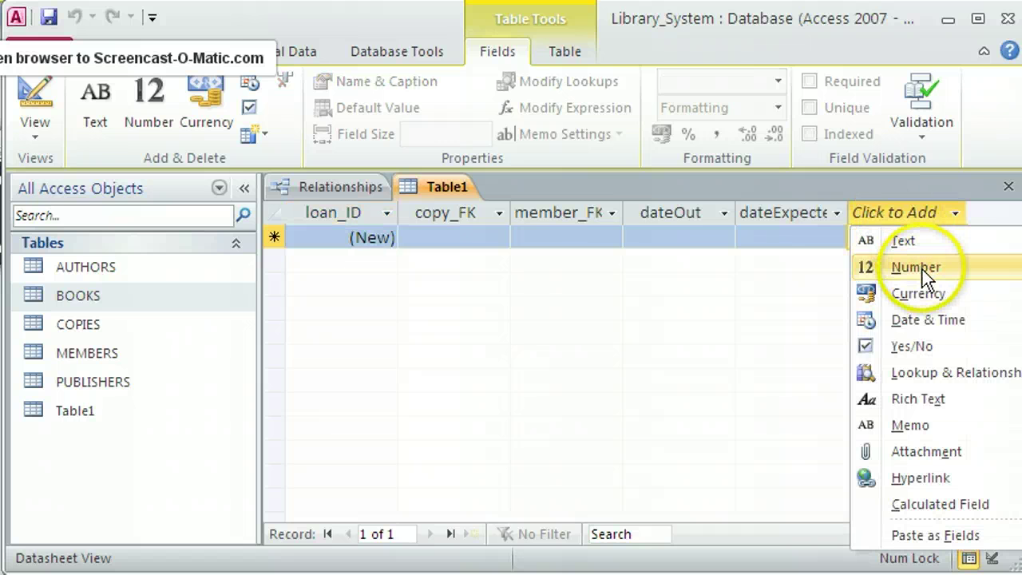
{"action": "left_click", "coordinate": [929, 320]}
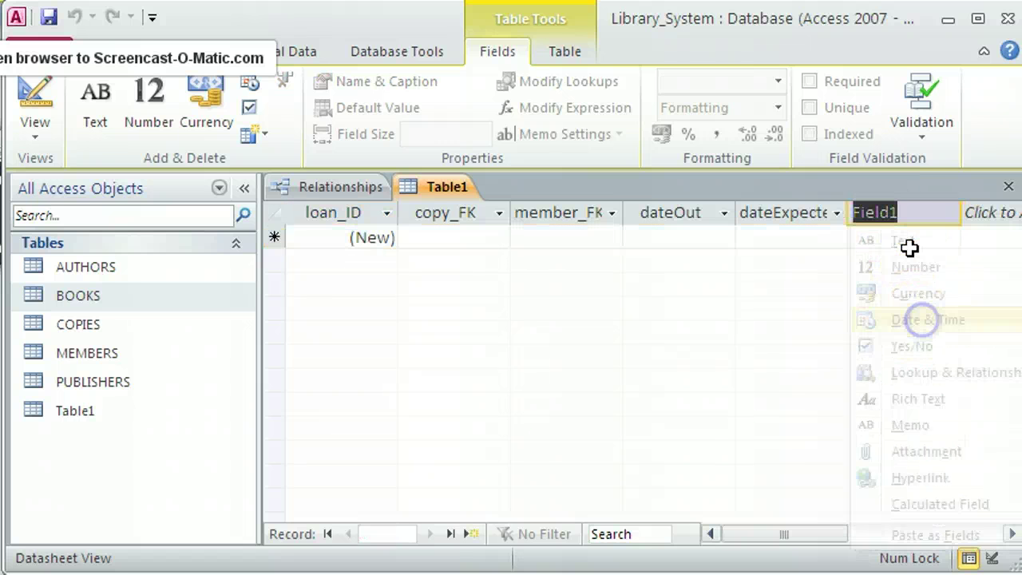
{"action": "type", "text": "returnDate"}
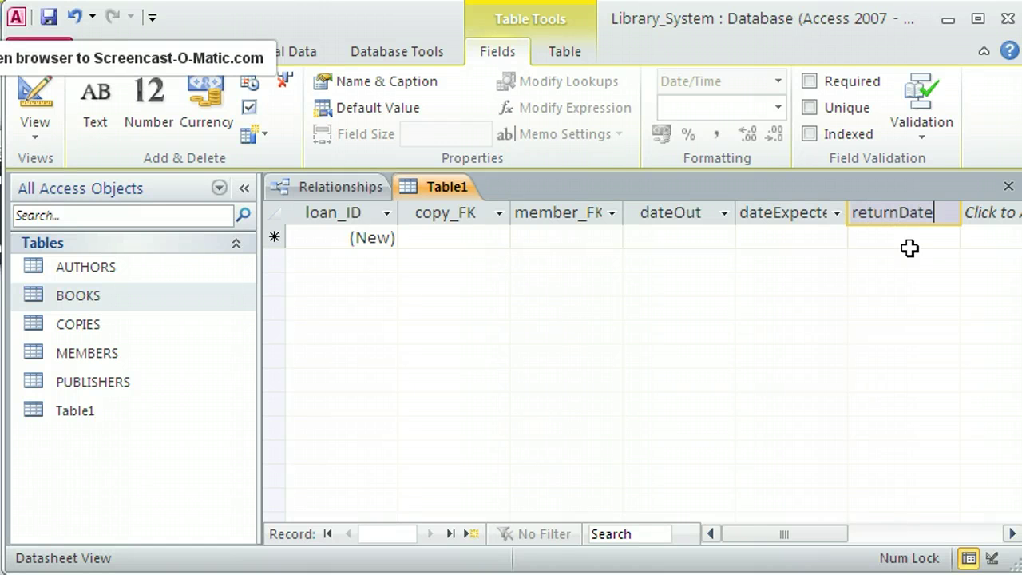
{"action": "left_click", "coordinate": [440, 195]}
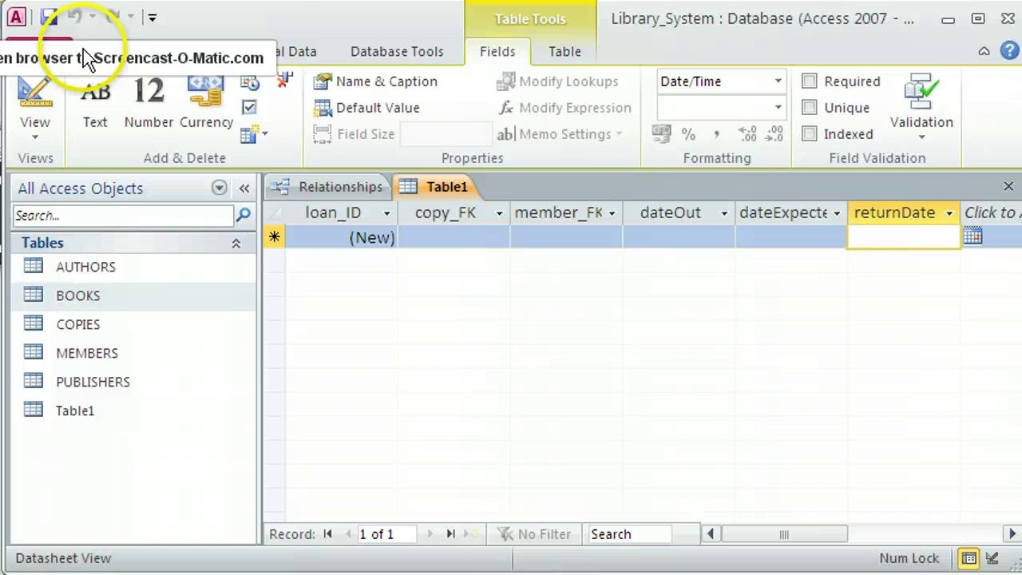
Save Table1 with the table name LOANS.
{"action": "left_click", "coordinate": [48, 17]}
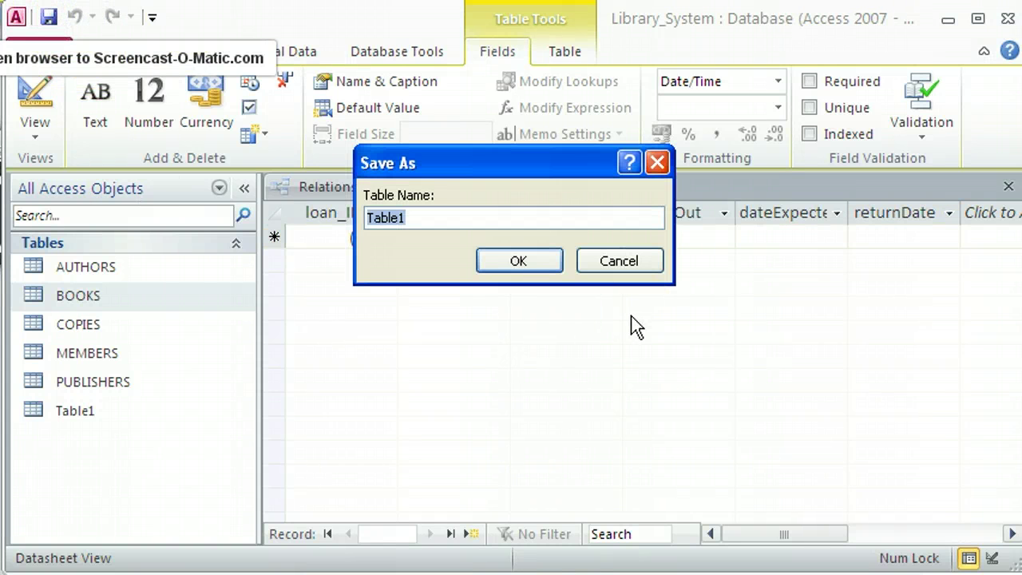
{"action": "type", "text": "LOANS"}
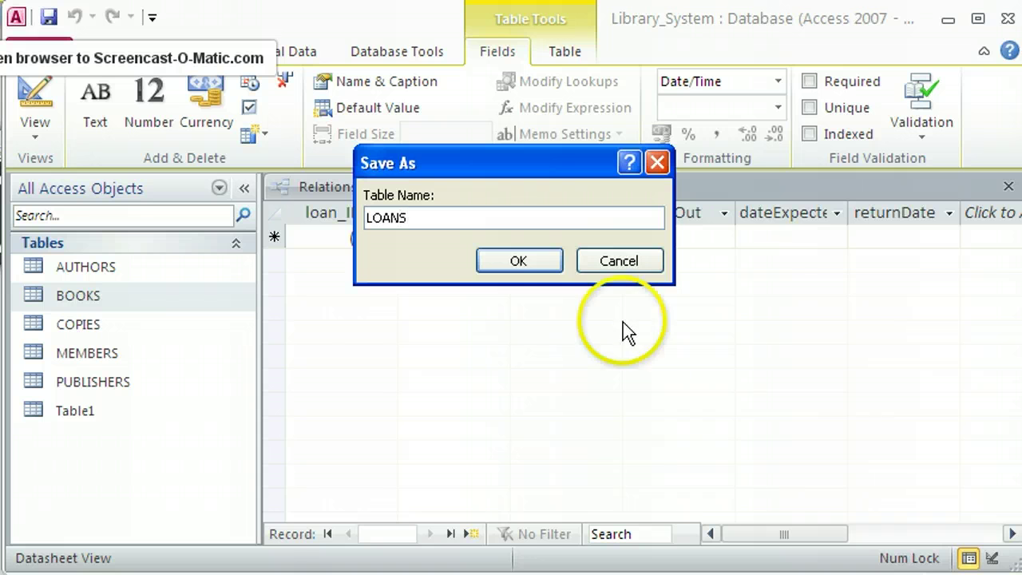
{"action": "left_click", "coordinate": [523, 262]}
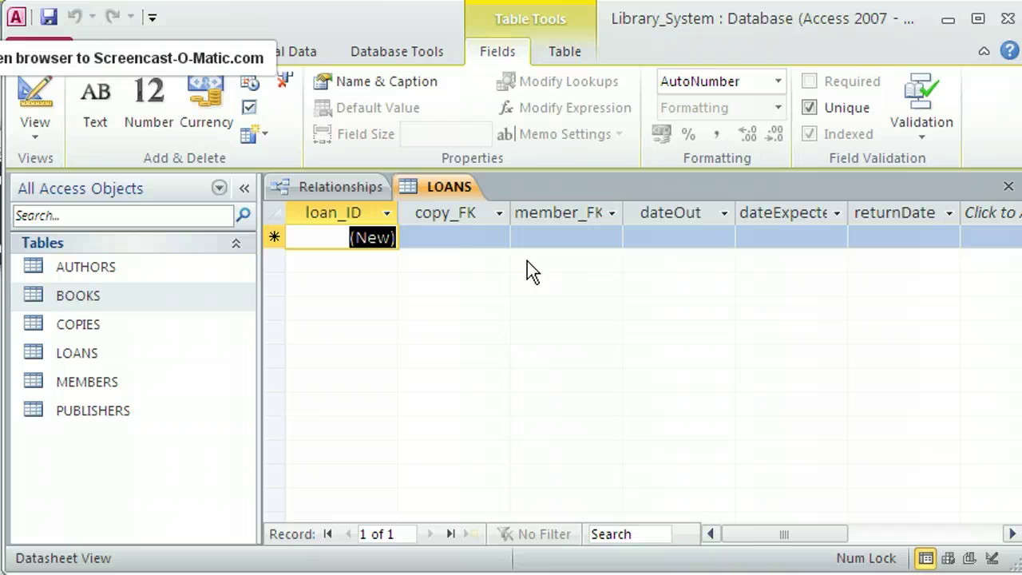
{"action": "left_click", "coordinate": [460, 244]}
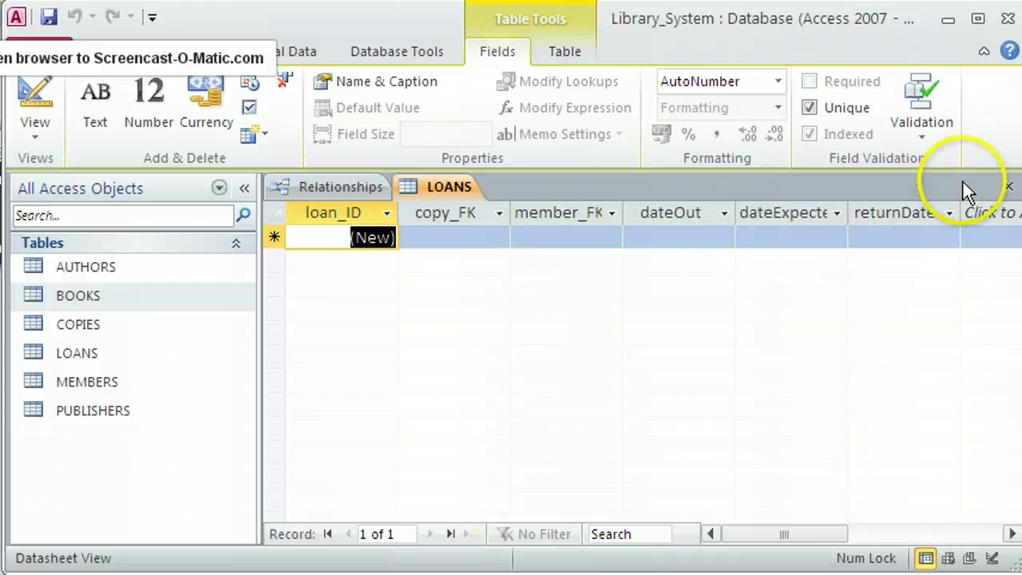
Close the LOANS datasheet and add LOANS to the Relationships diagram.
{"action": "left_click", "coordinate": [1008, 186]}
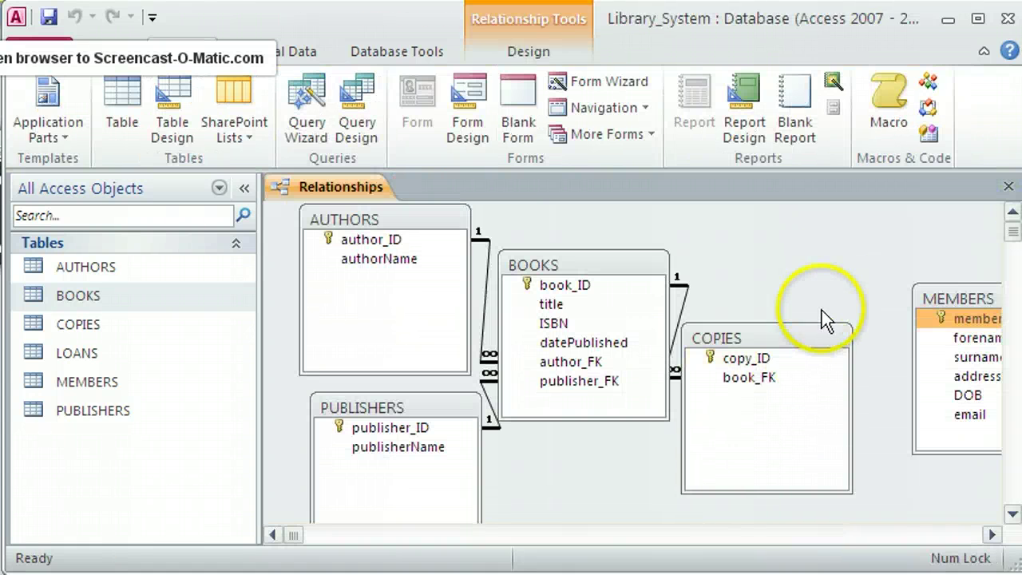
{"action": "right_click", "coordinate": [817, 268]}
{"action": "left_click", "coordinate": [874, 281]}
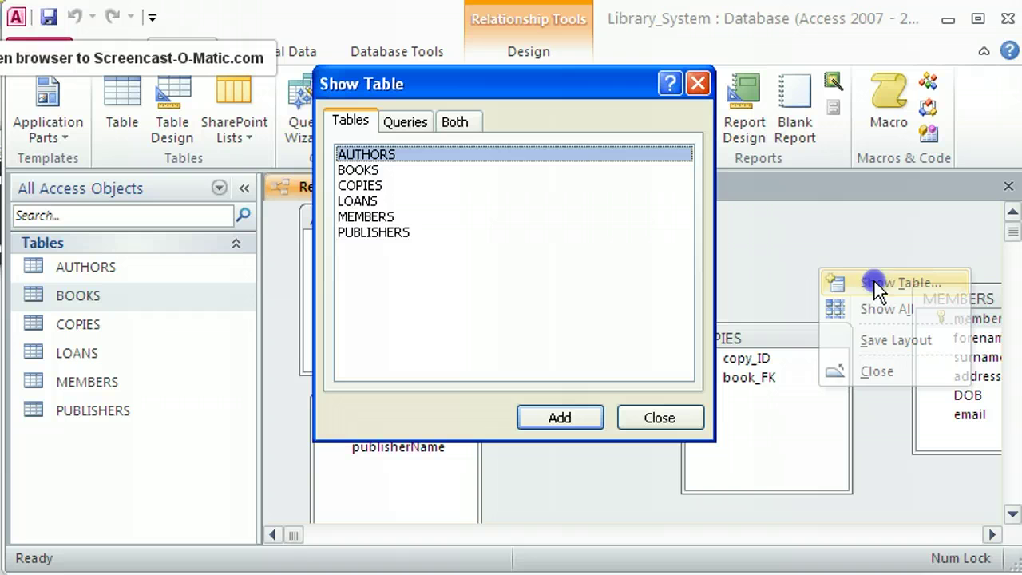
{"action": "left_click", "coordinate": [378, 202]}
{"action": "left_click", "coordinate": [549, 409]}
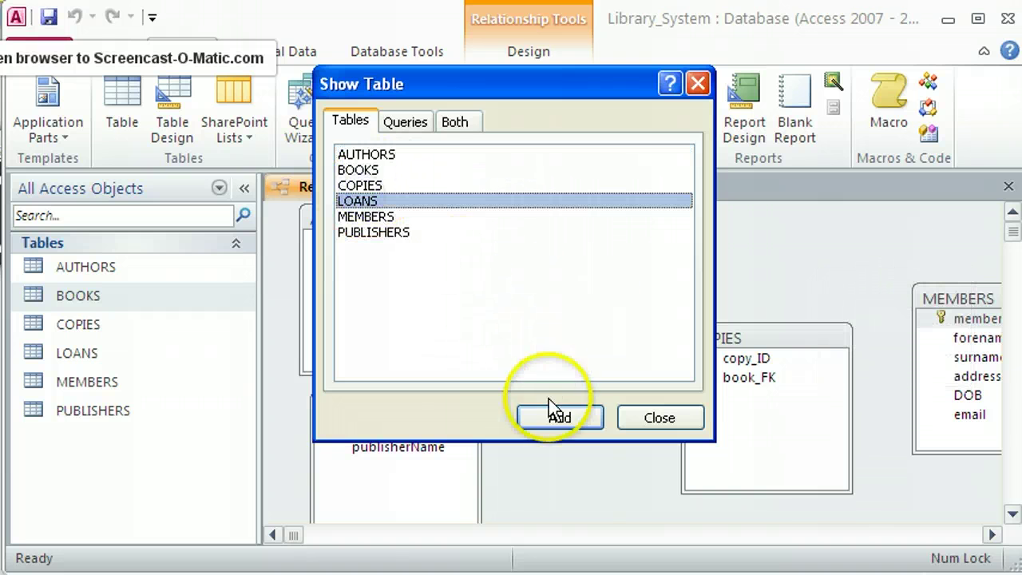
{"action": "left_click", "coordinate": [660, 418]}
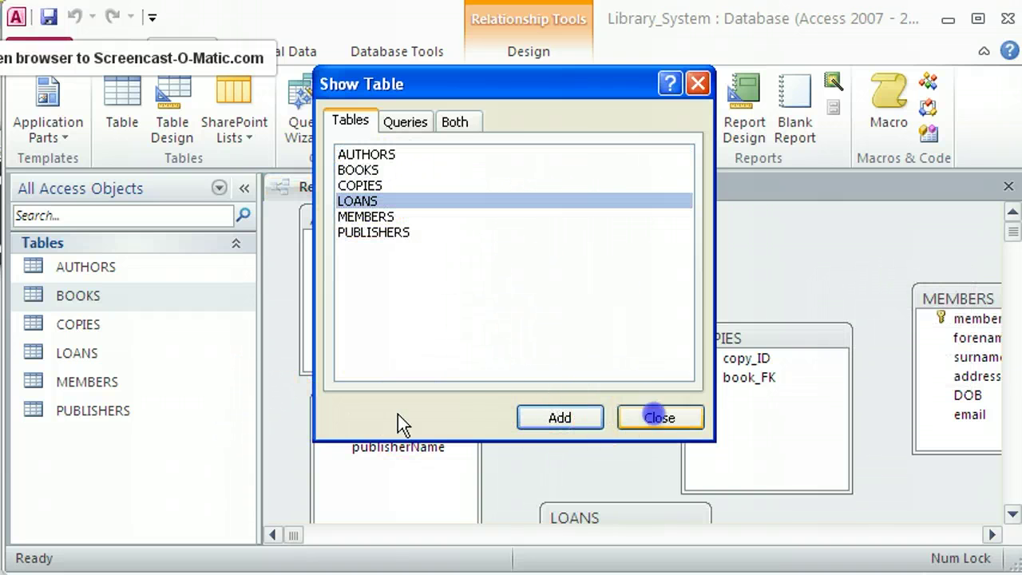
Narrow the navigation pane and field lists, and position LOANS between COPIES and MEMBERS.
{"action": "left_click_drag", "start_coordinate": [260, 413], "coordinate": [153, 413]}
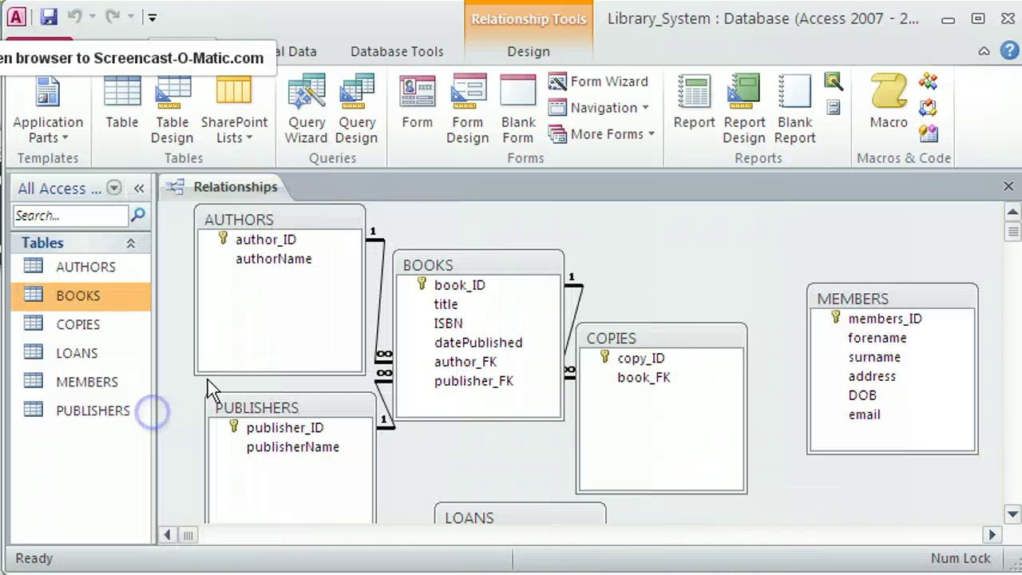
{"action": "left_click_drag", "start_coordinate": [844, 296], "coordinate": [816, 279]}
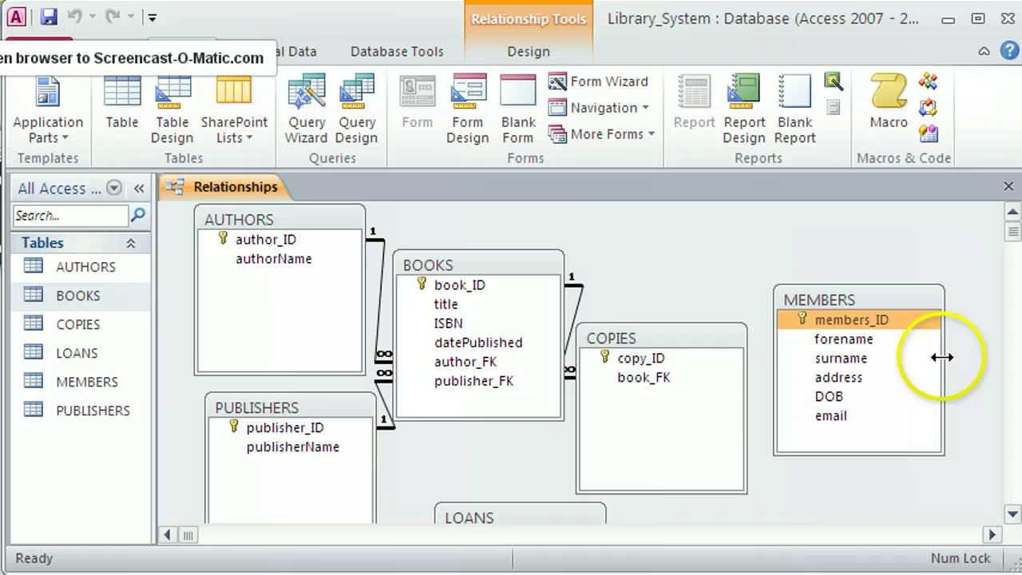
{"action": "left_click_drag", "start_coordinate": [936, 357], "coordinate": [887, 354]}
{"action": "left_click_drag", "start_coordinate": [849, 296], "coordinate": [958, 293]}
{"action": "left_click_drag", "start_coordinate": [743, 392], "coordinate": [677, 390]}
{"action": "left_click_drag", "start_coordinate": [531, 519], "coordinate": [795, 327]}
{"action": "left_click_drag", "start_coordinate": [868, 406], "coordinate": [832, 407]}
{"action": "left_click_drag", "start_coordinate": [782, 326], "coordinate": [792, 341]}
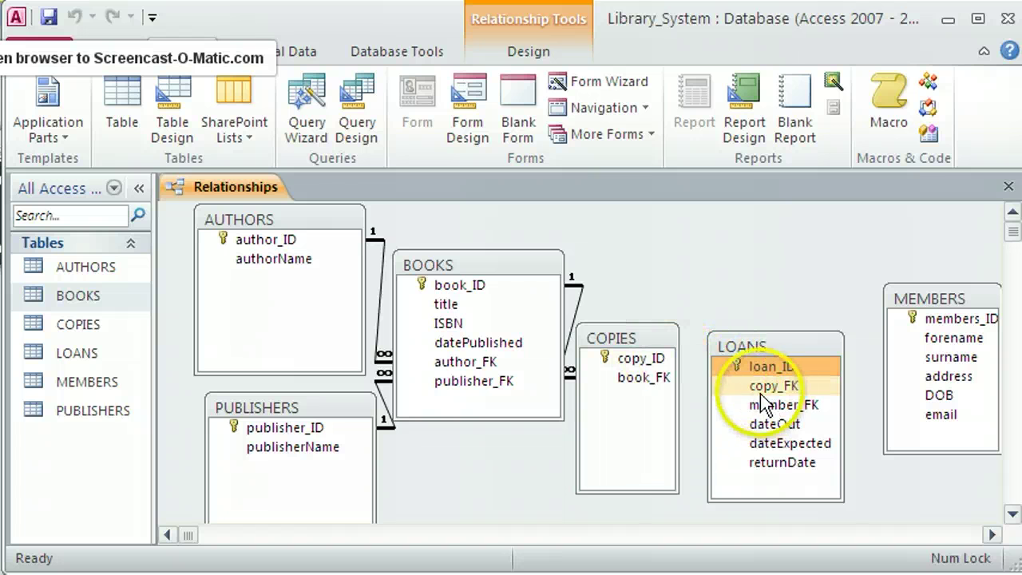
Link COPIES copy_ID to LOANS copy_FK with referential integrity enforced.
{"action": "left_click", "coordinate": [721, 371]}
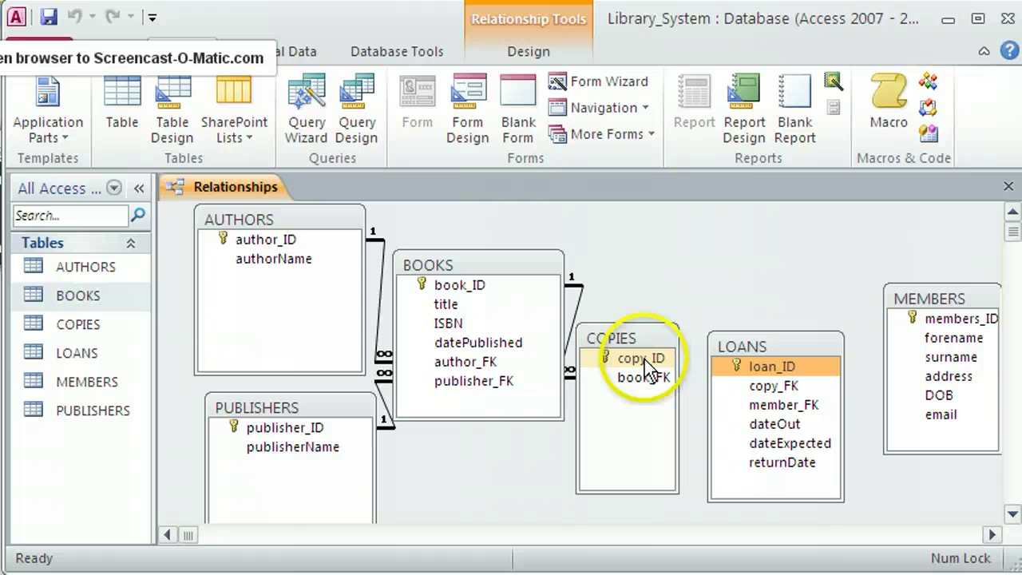
{"action": "left_click_drag", "start_coordinate": [642, 365], "coordinate": [788, 391]}
{"action": "left_click", "coordinate": [440, 274]}
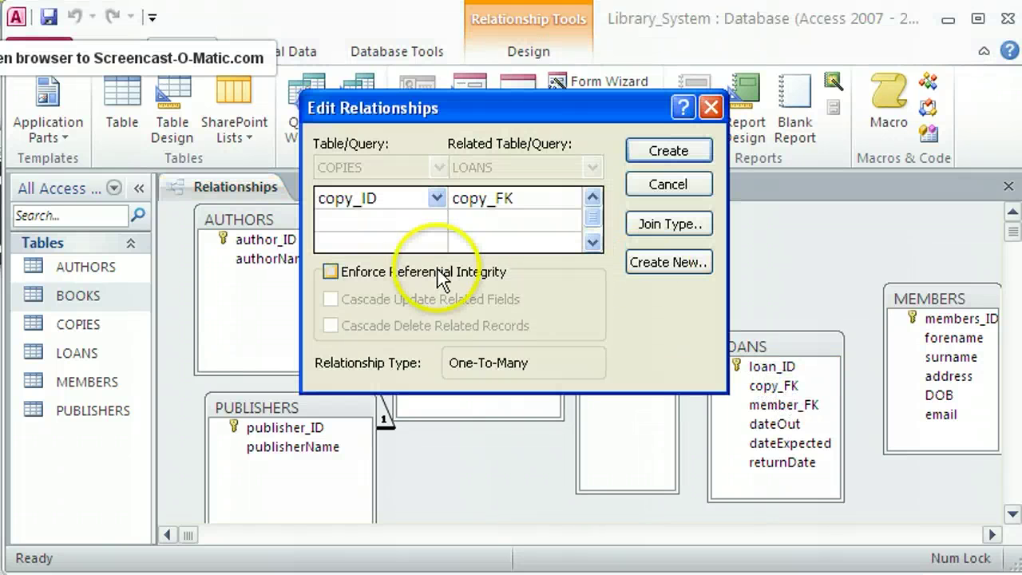
{"action": "left_click", "coordinate": [656, 168]}
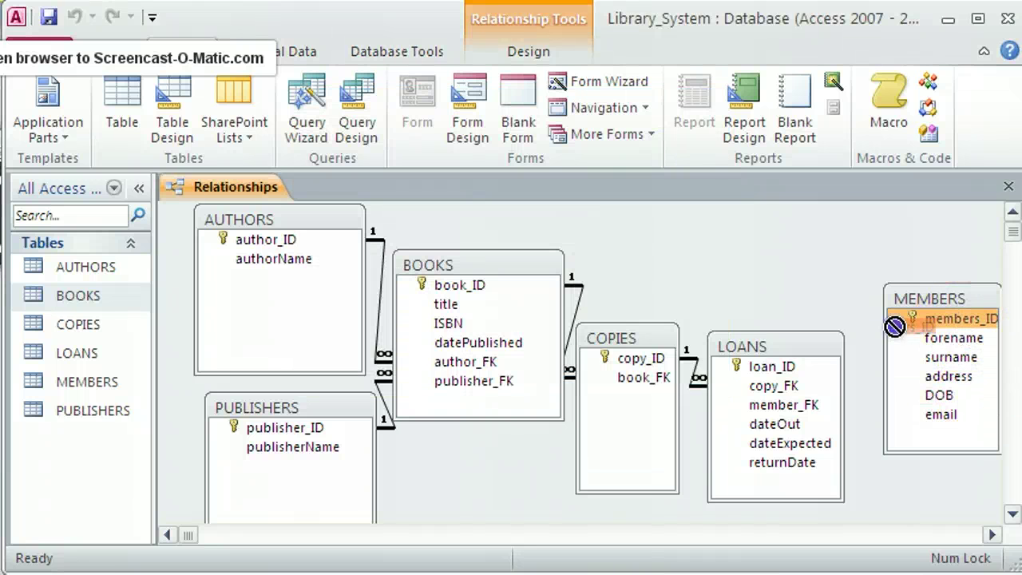
Link MEMBERS members_ID to LOANS member_FK with referential integrity enforced.
{"action": "left_click_drag", "start_coordinate": [786, 413], "coordinate": [786, 409]}
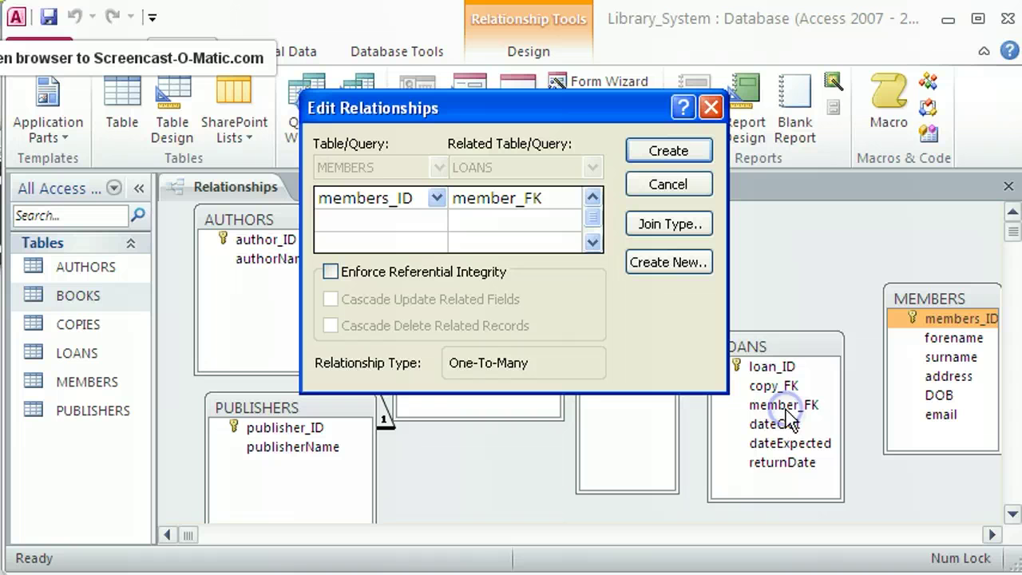
{"action": "left_click", "coordinate": [418, 274]}
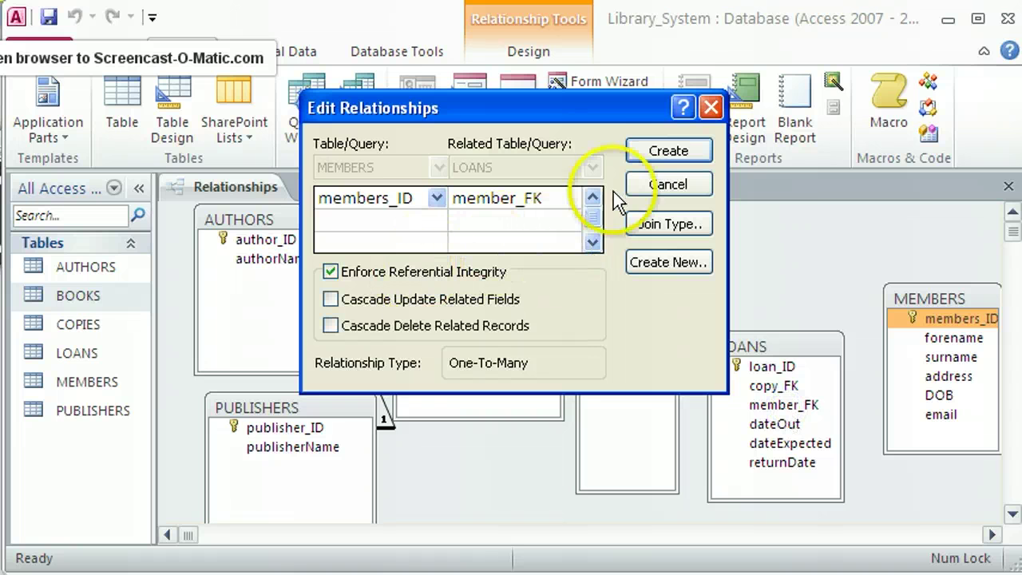
{"action": "left_click", "coordinate": [671, 152]}
{"action": "left_click_drag", "start_coordinate": [772, 332], "coordinate": [784, 332]}
{"action": "left_click", "coordinate": [895, 318]}
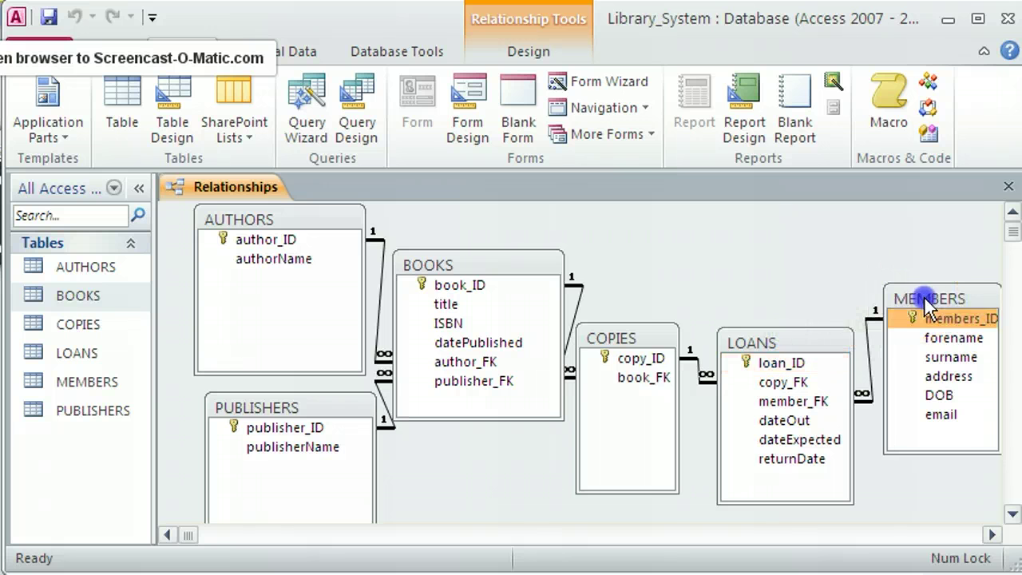
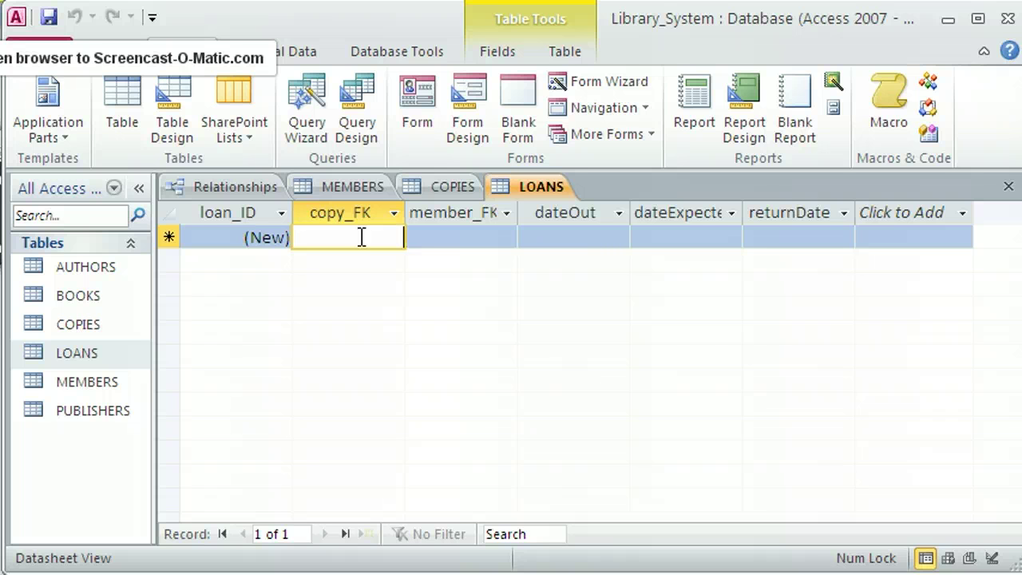
Enter a LOANS row with copy_FK 4, member_FK 1, dateOut 30/04/2013, dateExpected 14/05/2013, and save it.
{"action": "type", "text": "4"}
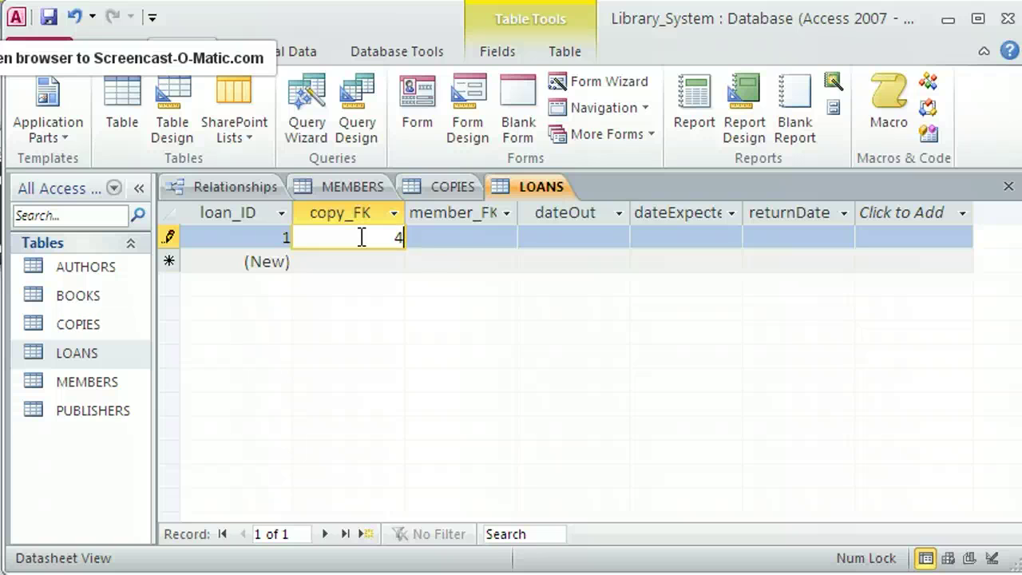
{"action": "left_click", "coordinate": [470, 237]}
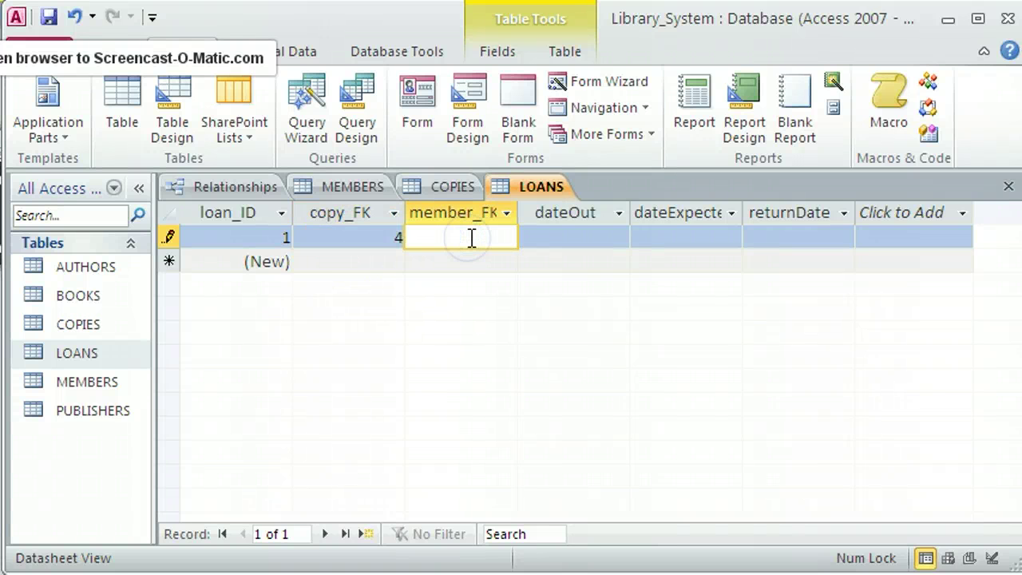
{"action": "type", "text": "1"}
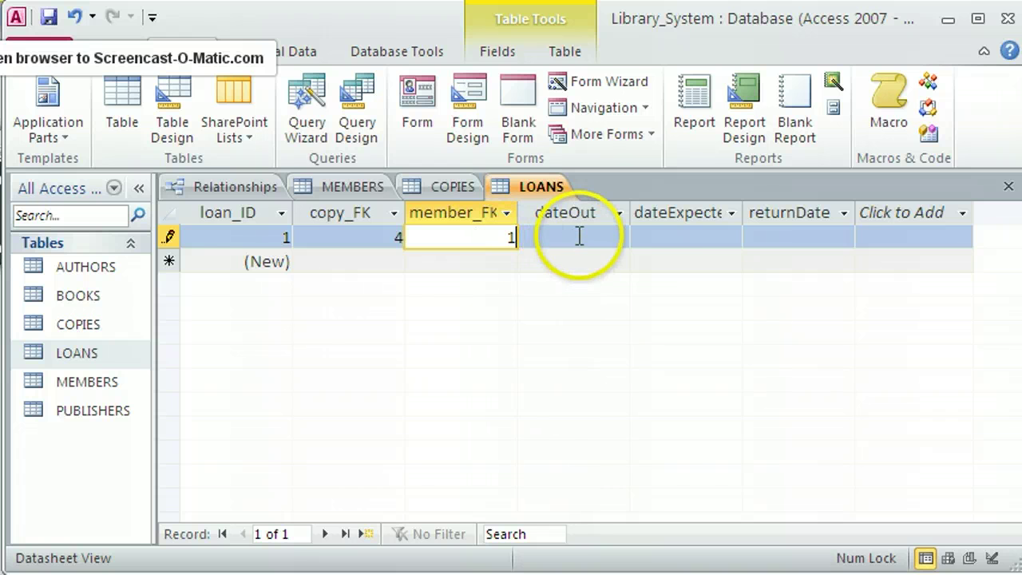
{"action": "left_click", "coordinate": [581, 234]}
{"action": "left_click", "coordinate": [642, 237]}
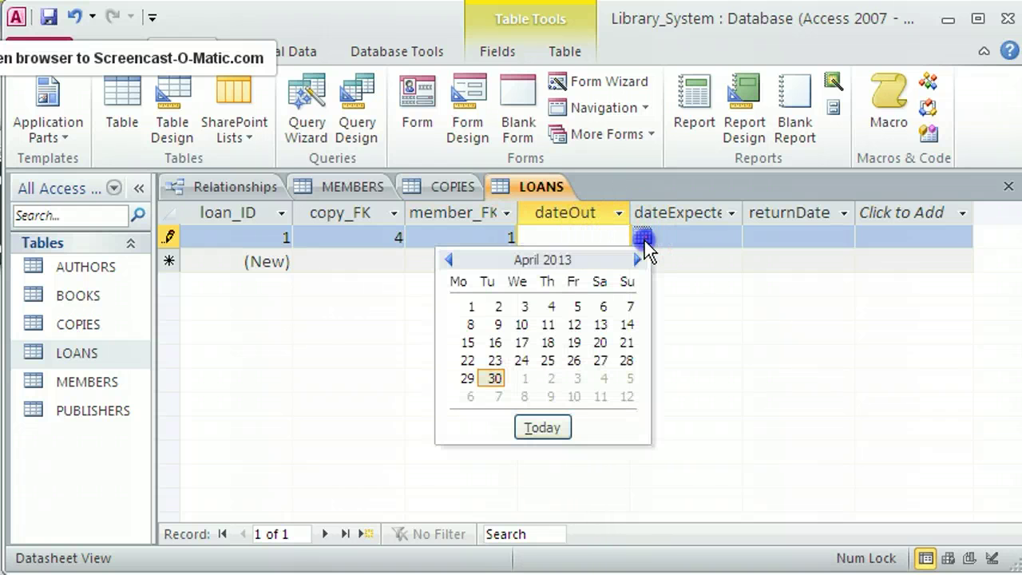
{"action": "left_click", "coordinate": [492, 380]}
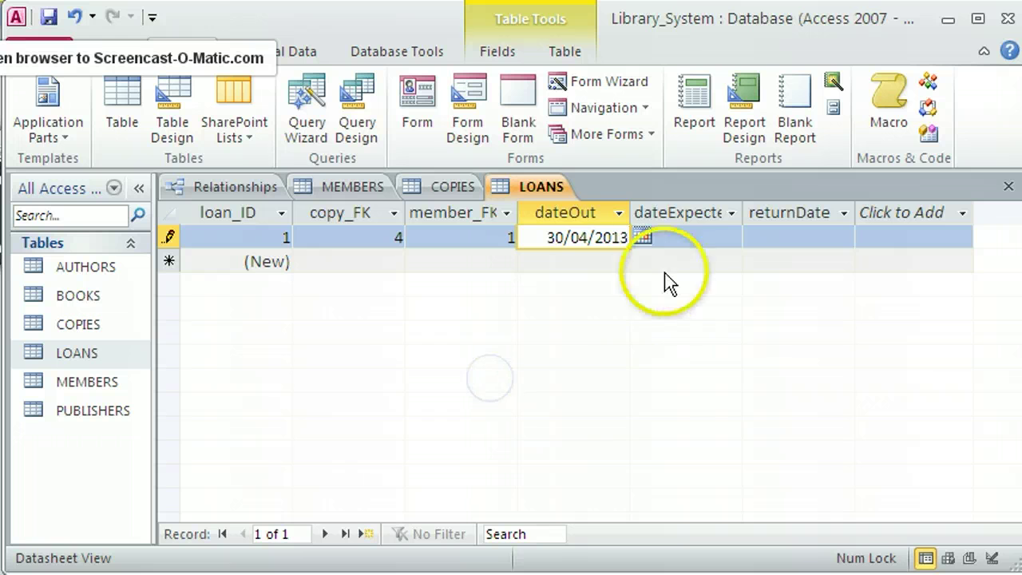
{"action": "left_click", "coordinate": [690, 236]}
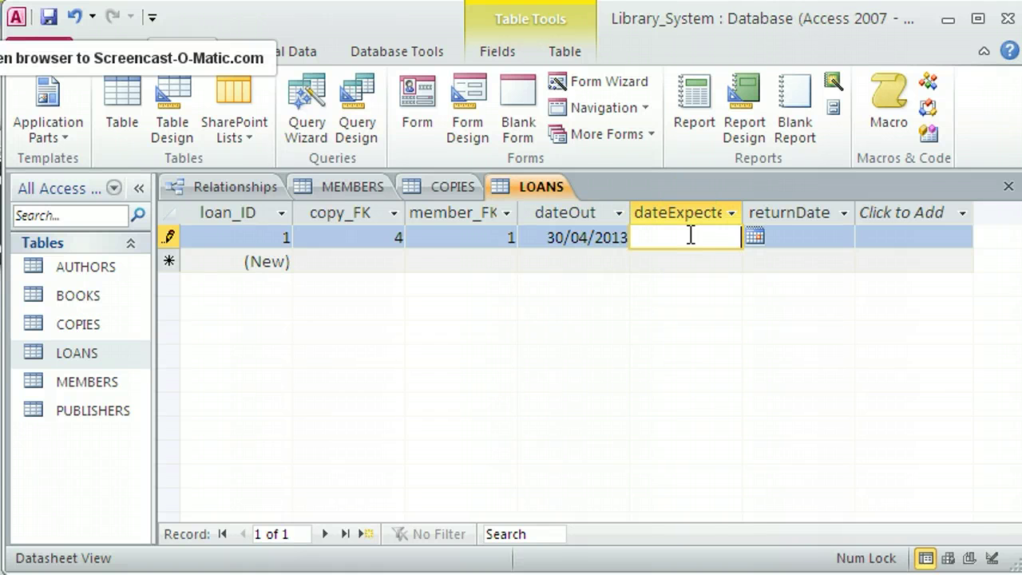
{"action": "type", "text": "14/05/2013"}
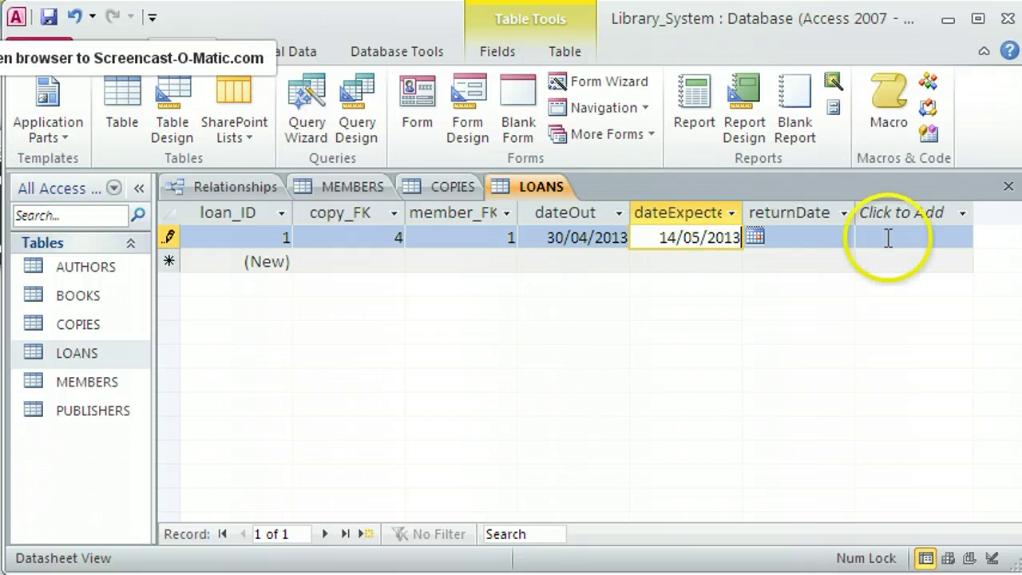
{"action": "left_click", "coordinate": [796, 234]}
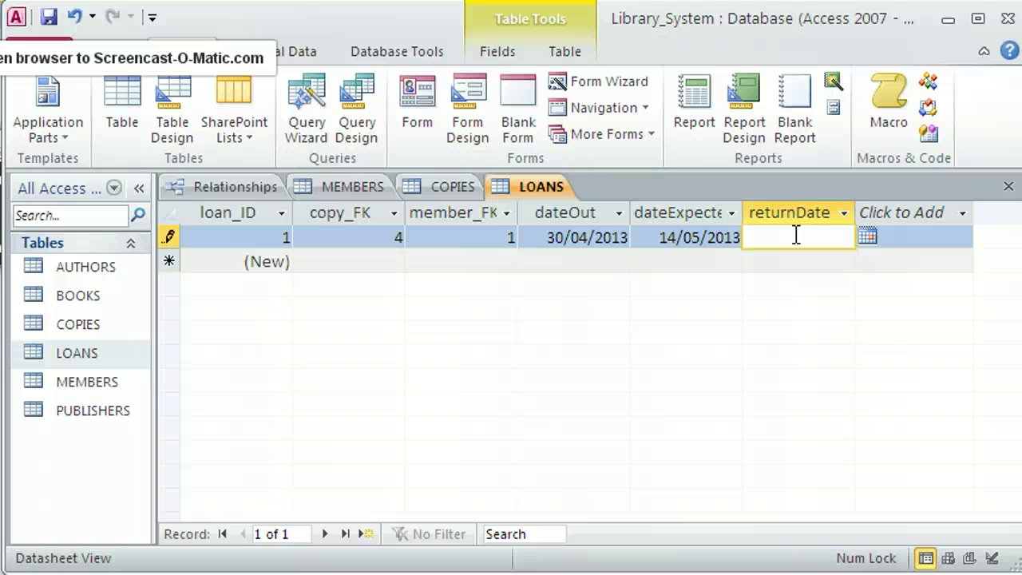
{"action": "left_click", "coordinate": [475, 261]}
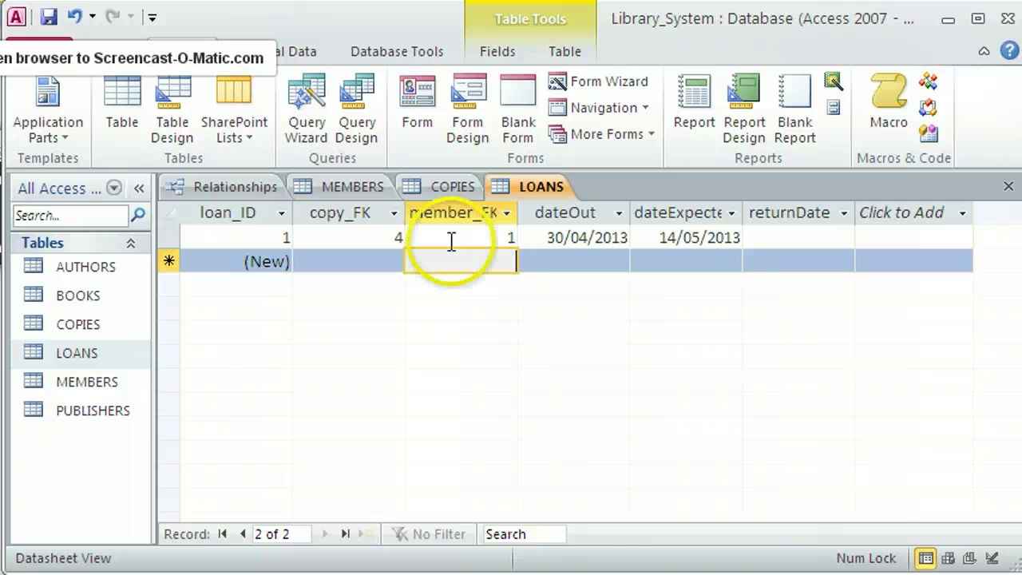
Show the Relationships diagram, shift the BOOKS table slightly right and narrow the AUTHORS box.
{"action": "left_click", "coordinate": [247, 184]}
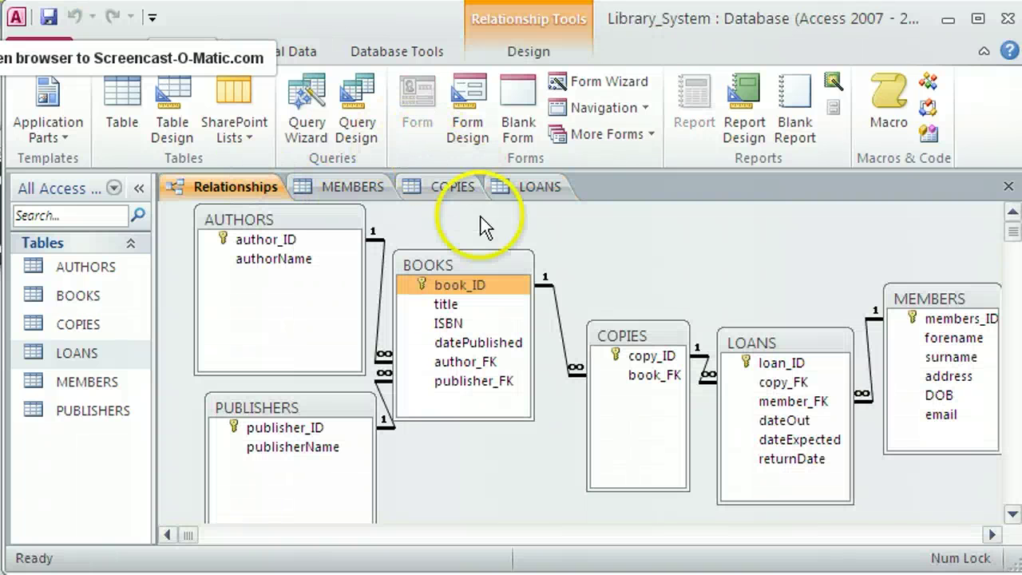
{"action": "left_click_drag", "start_coordinate": [480, 262], "coordinate": [490, 261]}
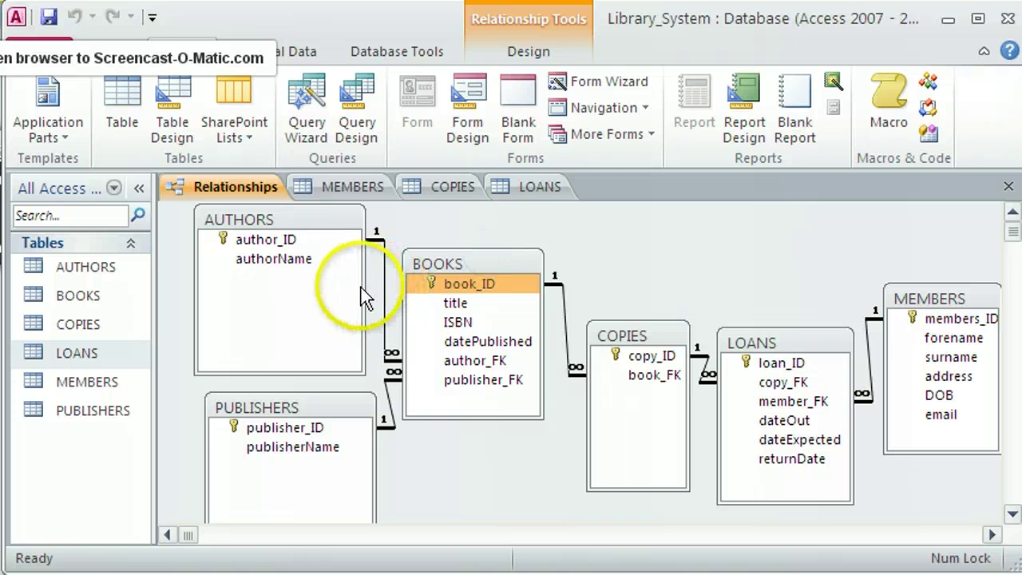
{"action": "left_click_drag", "start_coordinate": [365, 285], "coordinate": [334, 285]}
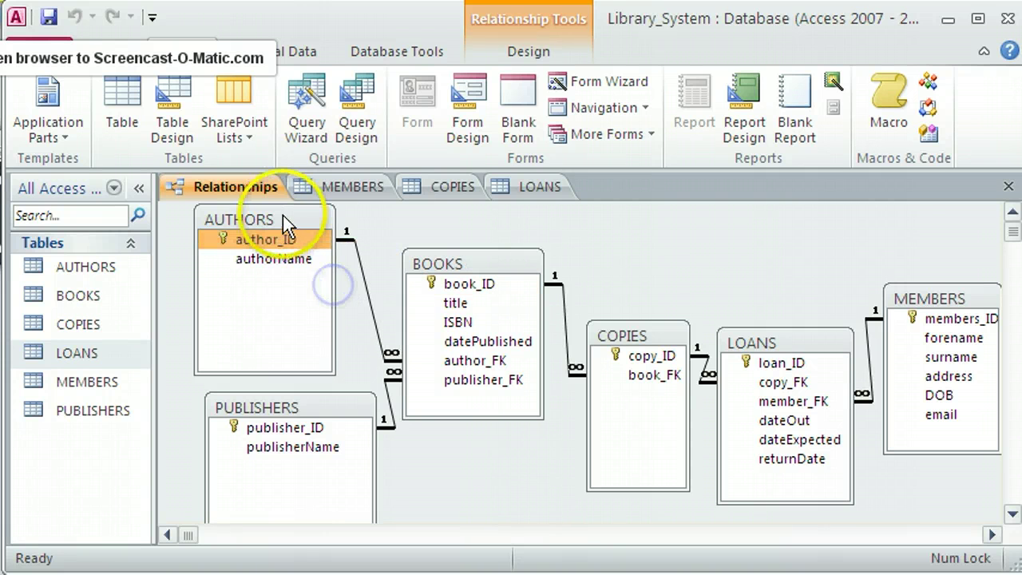
Narrow the PUBLISHERS table box and reposition it beside AUTHORS.
{"action": "left_click", "coordinate": [294, 387]}
{"action": "left_click_drag", "start_coordinate": [294, 386], "coordinate": [278, 369]}
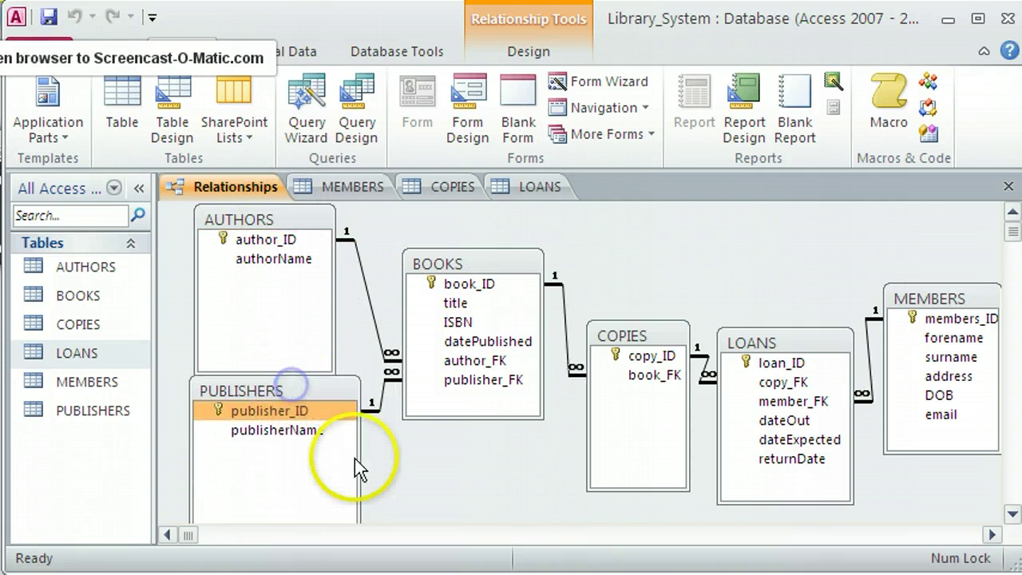
{"action": "left_click_drag", "start_coordinate": [358, 461], "coordinate": [330, 441]}
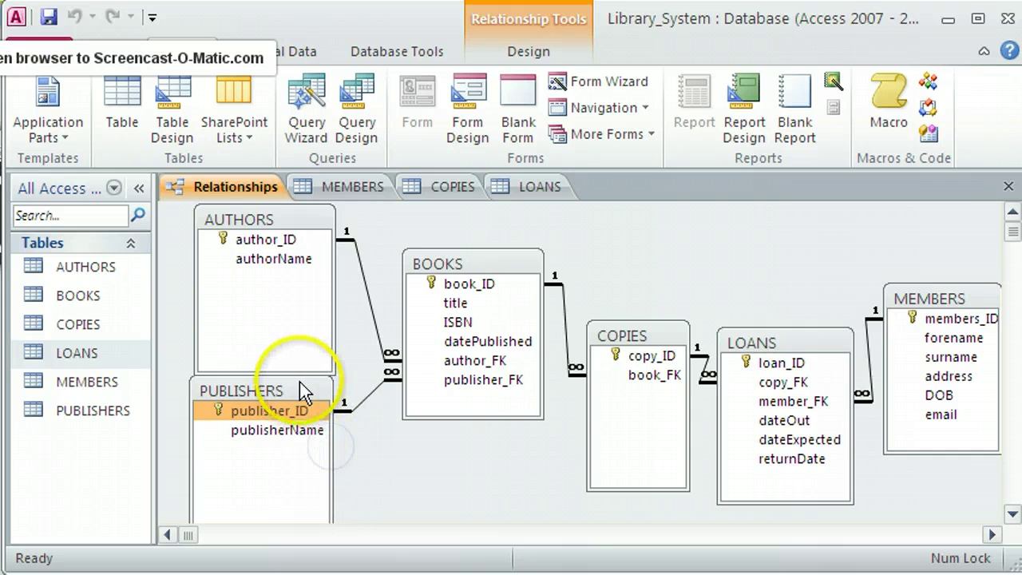
{"action": "left_click_drag", "start_coordinate": [300, 381], "coordinate": [310, 398]}
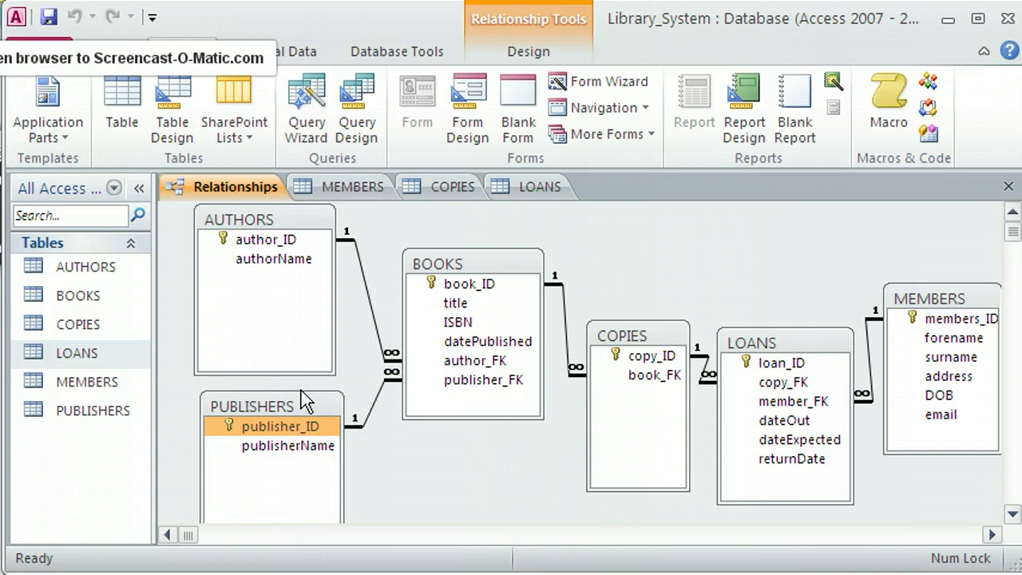